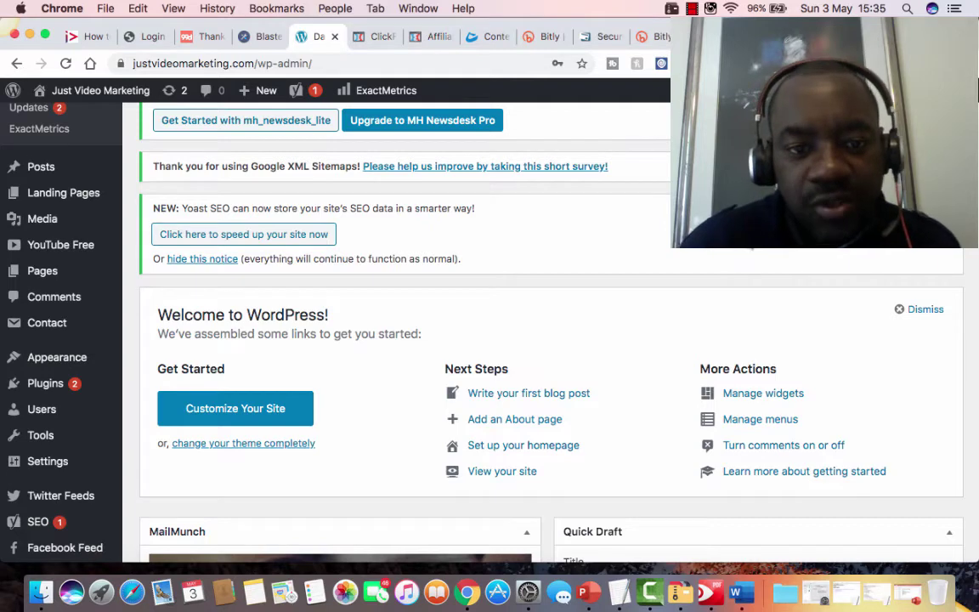
- Go to the post categories page and enter Youtube Marketing as the new category's name
scroll(728, 251, up, 1)
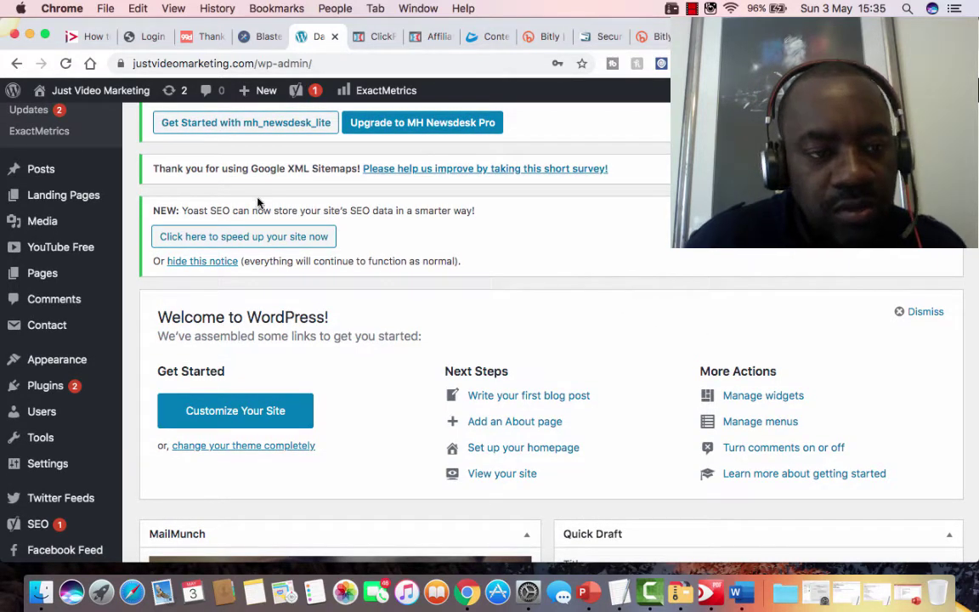
mouse_move(52, 173)
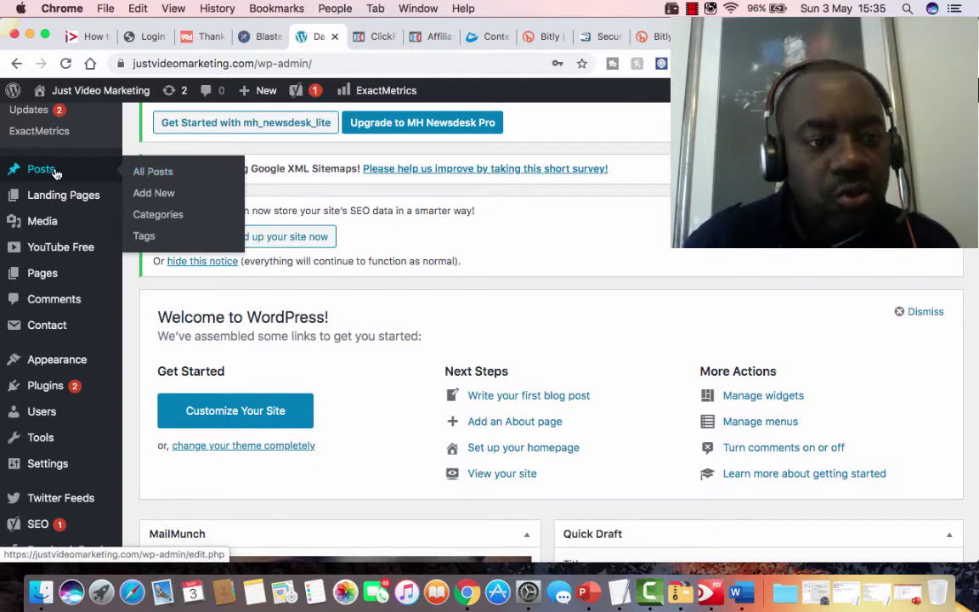
click(179, 214)
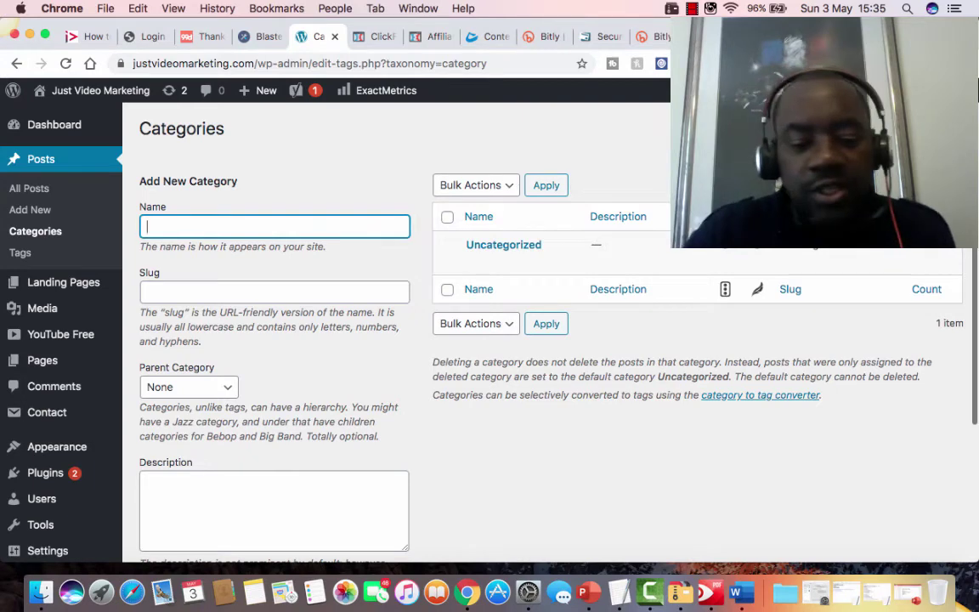
text(Yourubub)
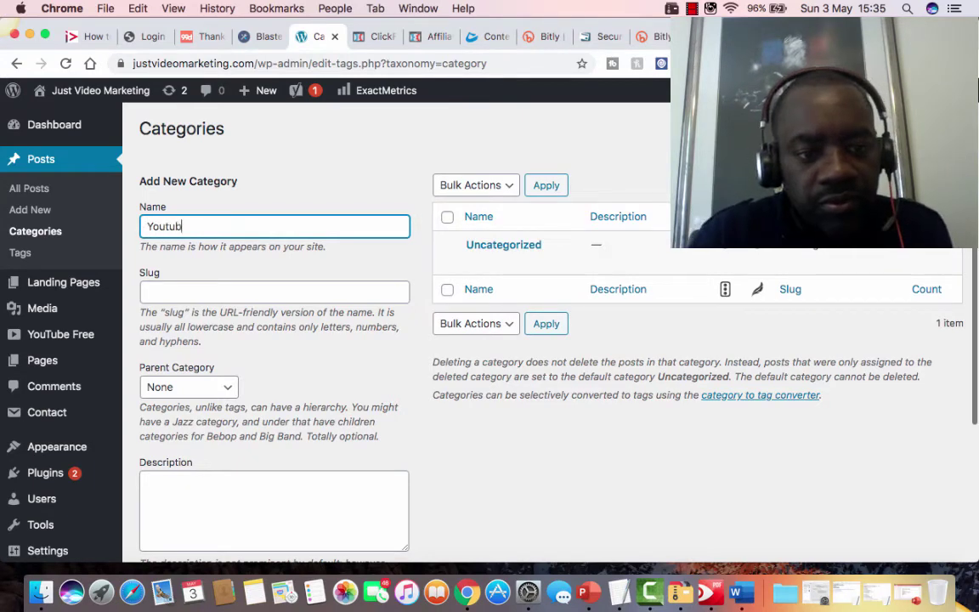
text(e Marketing)
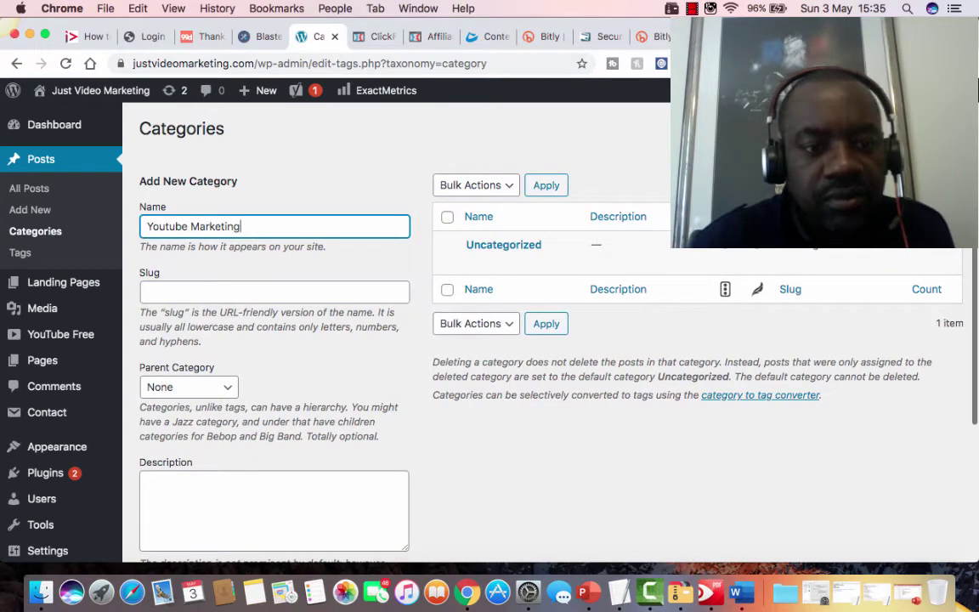
- Enter "youtube marketing" as the new category's slug
click(273, 290)
text(y)
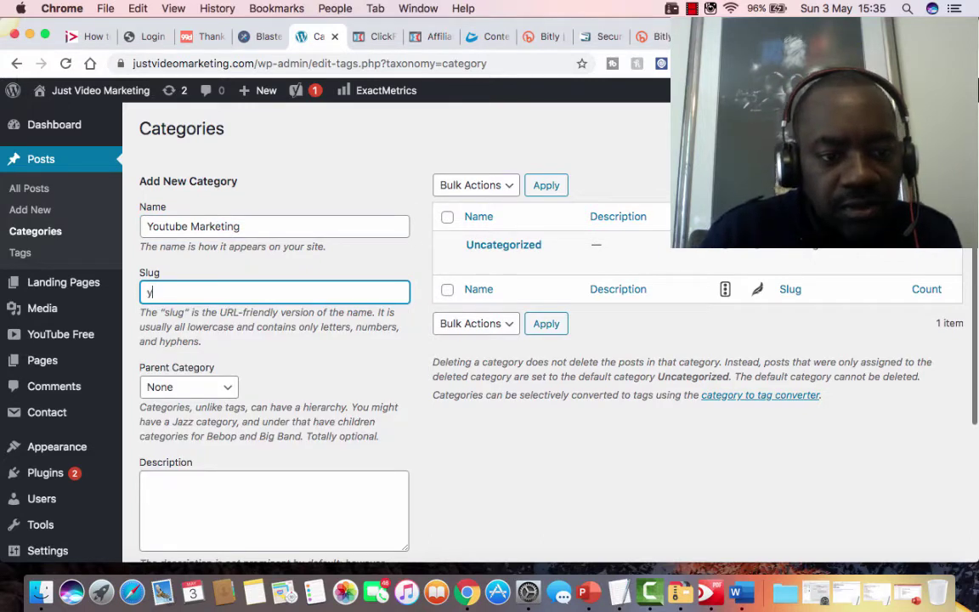
text(outube)
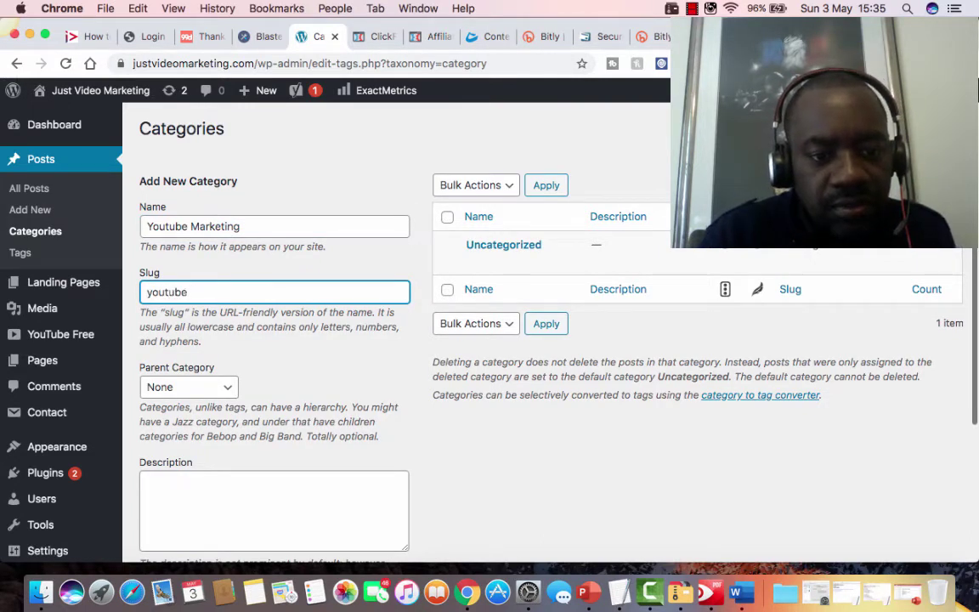
text( marketing)
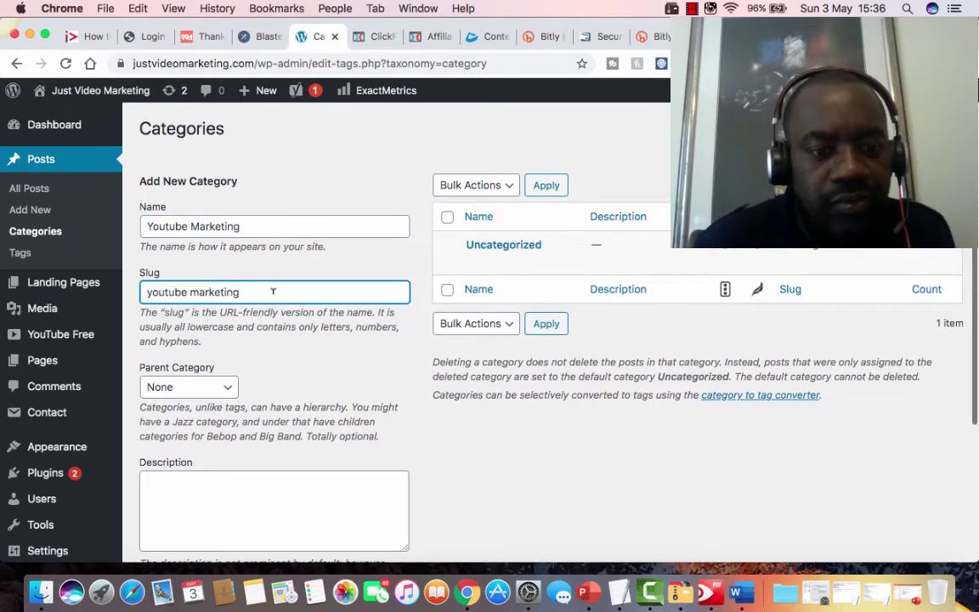
- Enter the description "Youtube Marketing Posts" and add the new category
scroll(290, 314, down, 3)
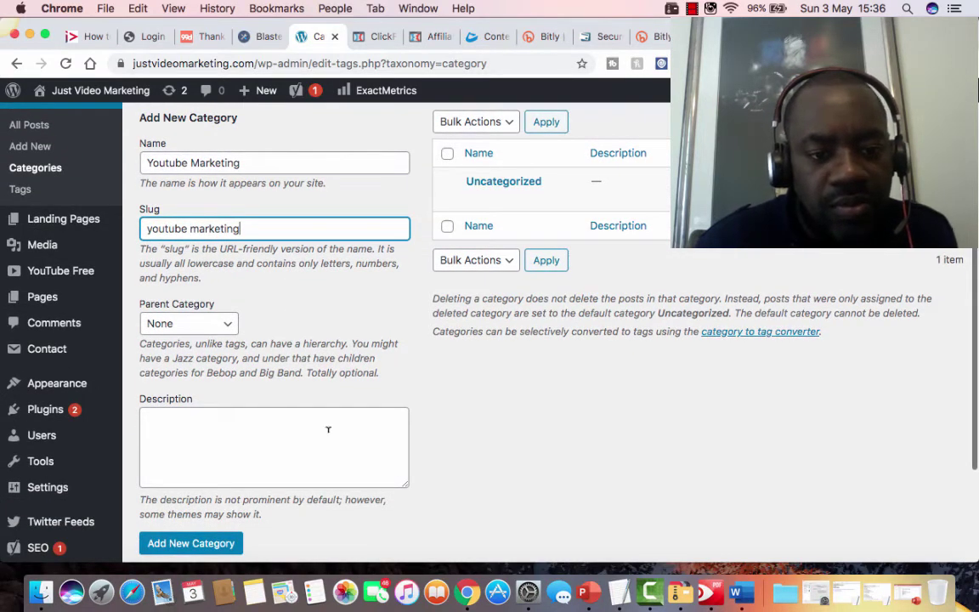
click(328, 429)
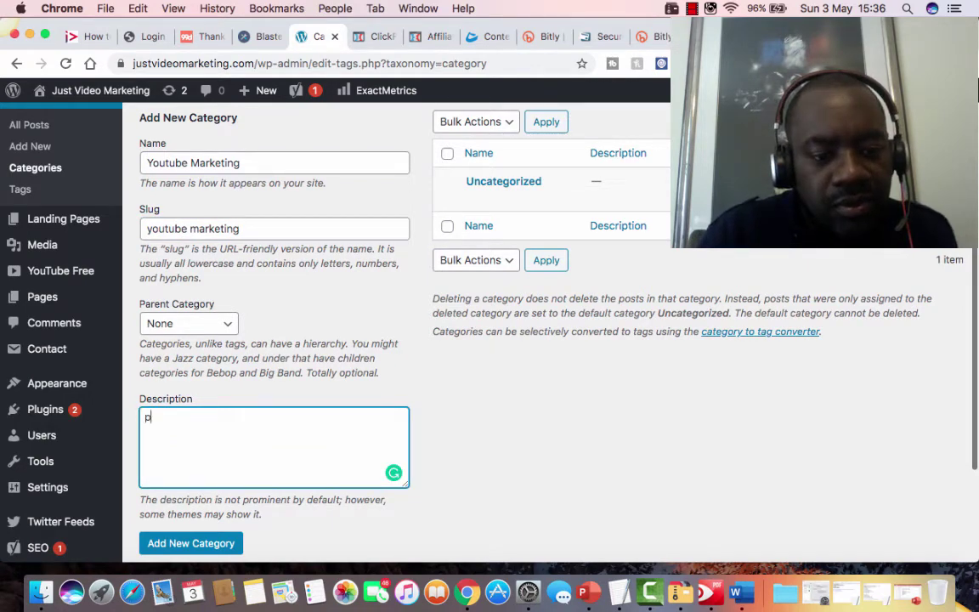
text(Your)
text(u)
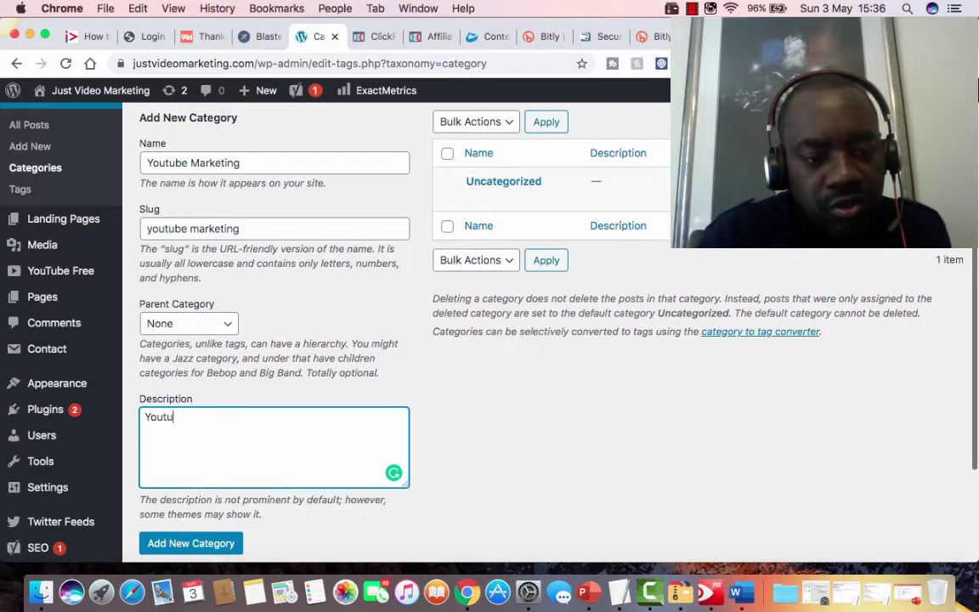
text(be Marketing )
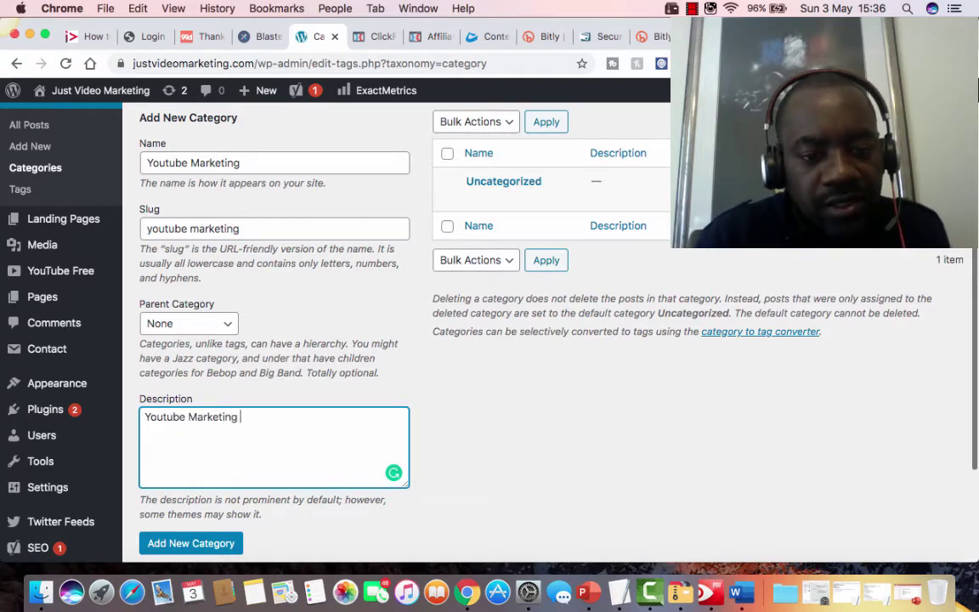
text(Posts)
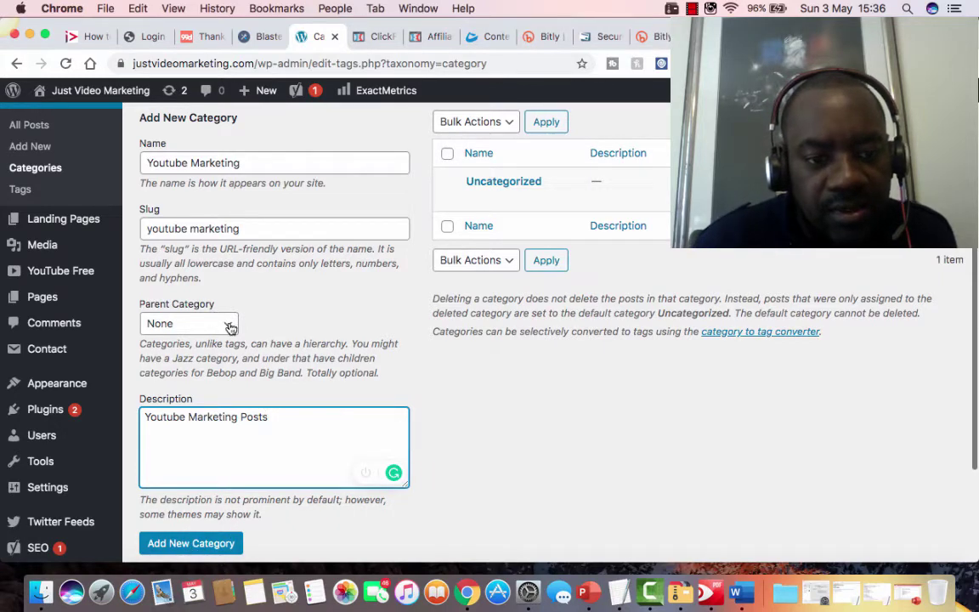
click(194, 544)
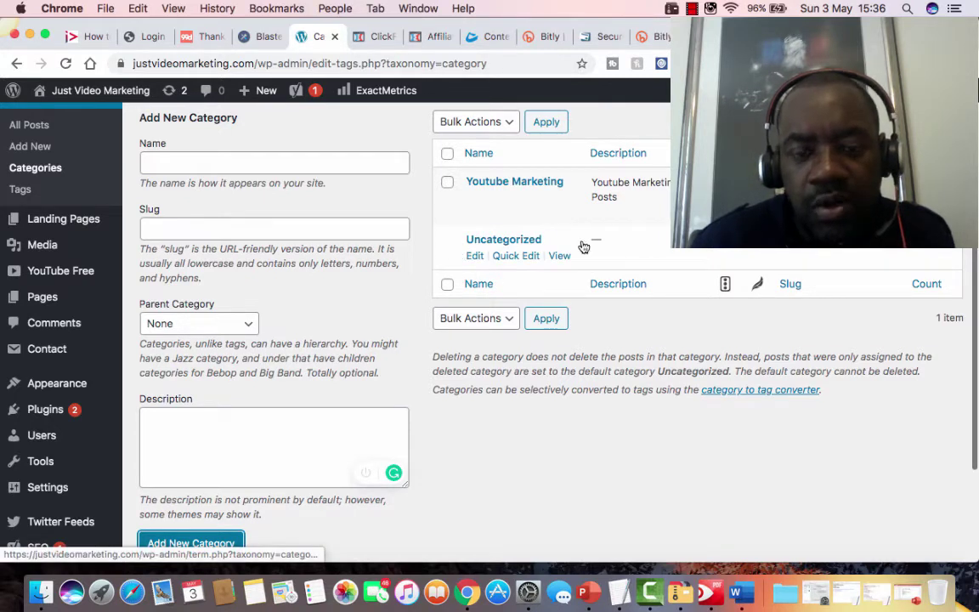
- Open the Uncategorized category for editing and change its name to Product Review
click(473, 257)
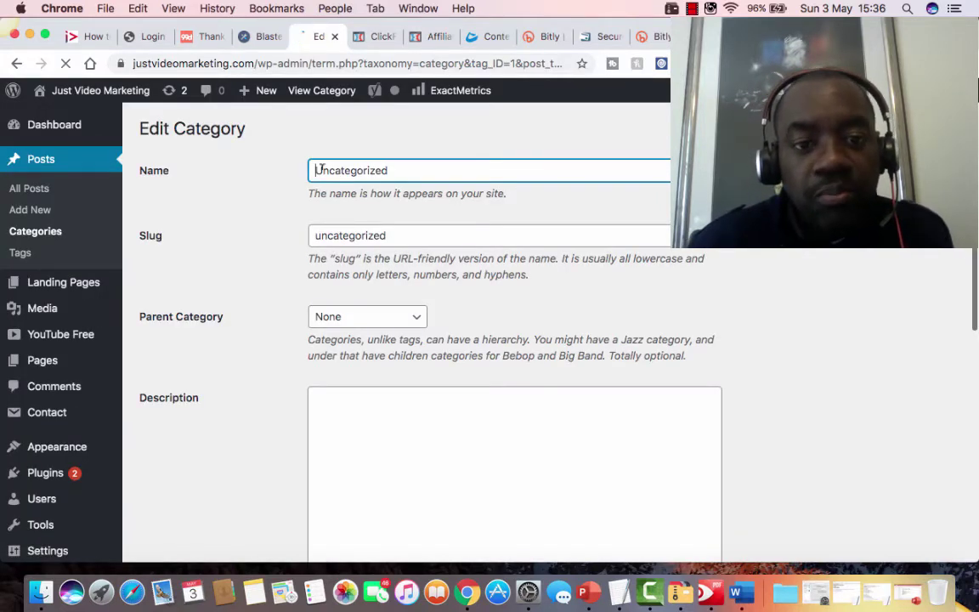
drag(315, 170, 397, 167)
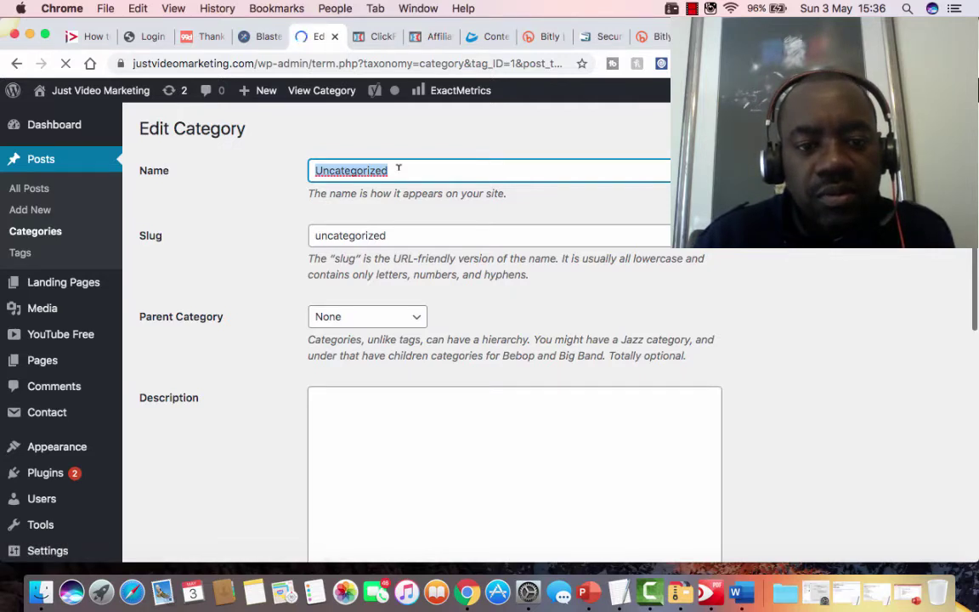
key(BackSpace)
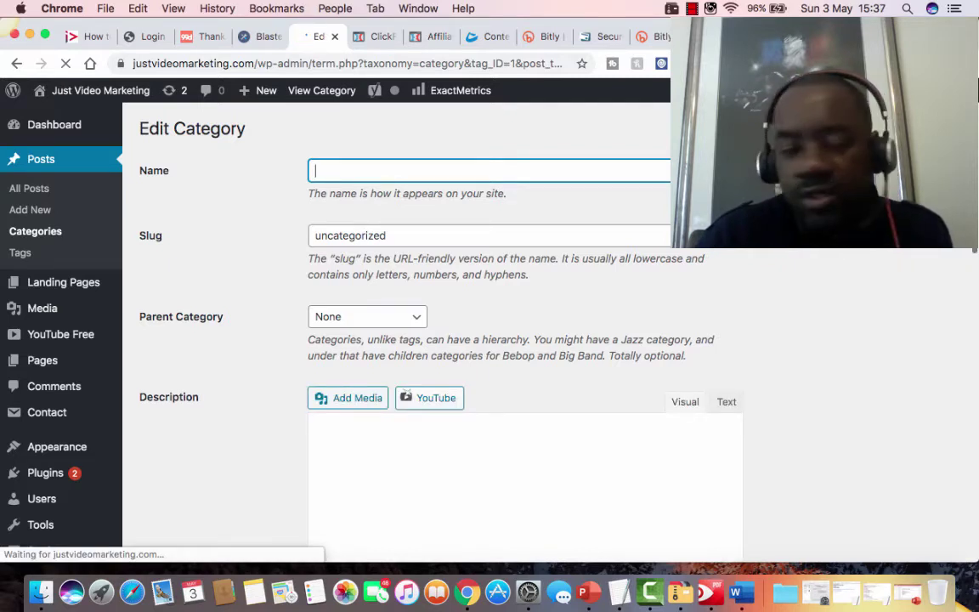
text(v)
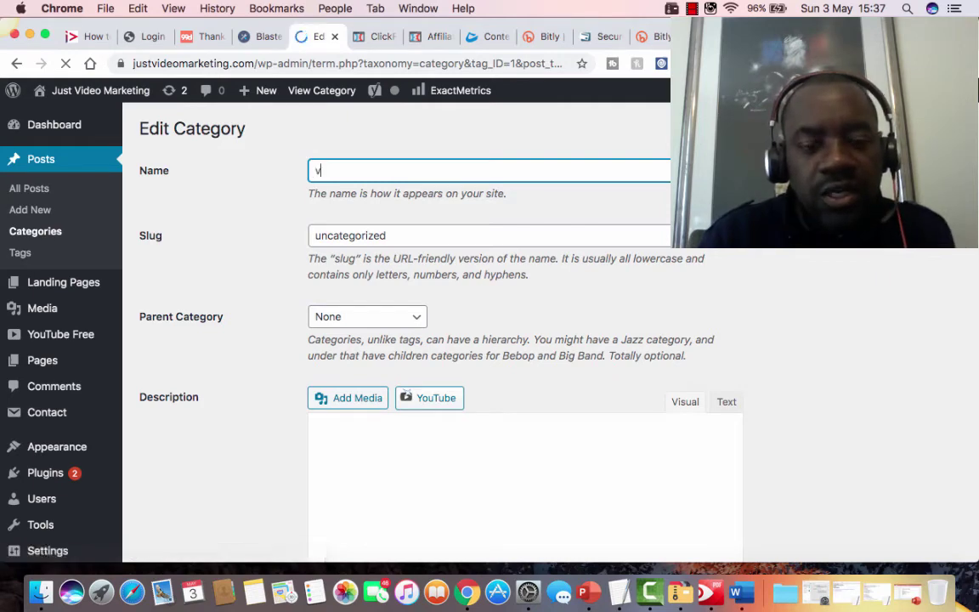
key(BackSpace)
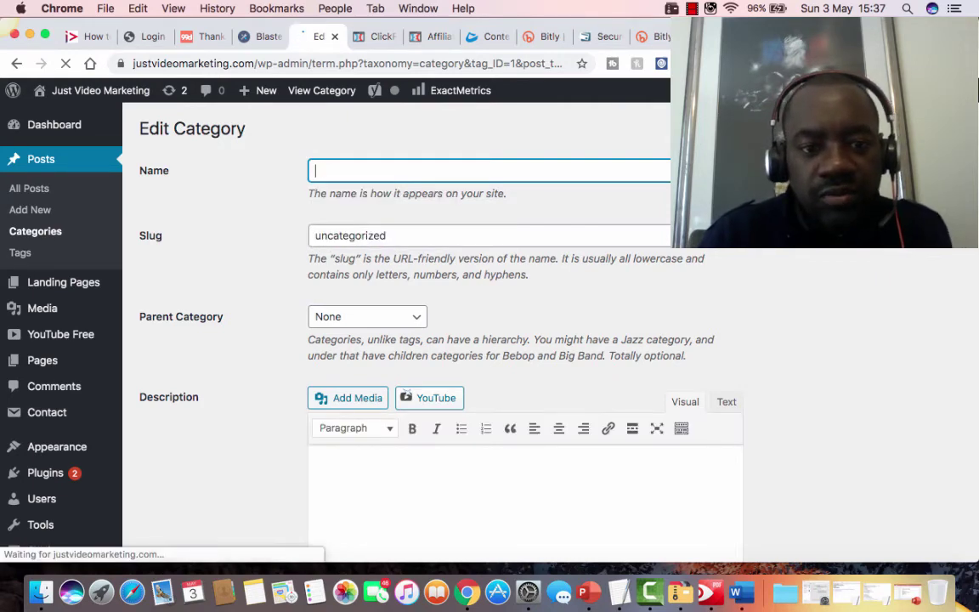
text(pR)
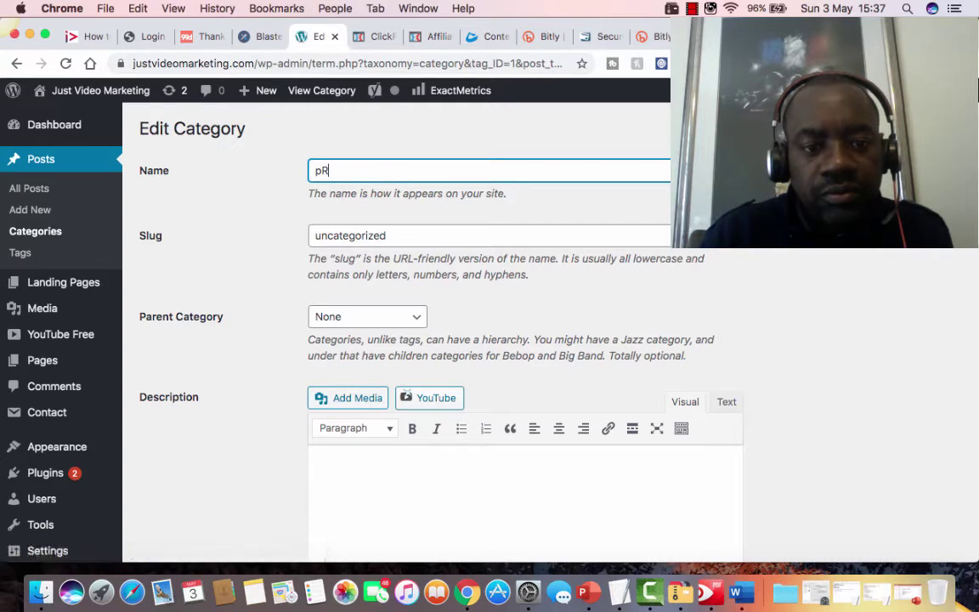
key(BackSpace)
key(BackSpace)
text(Product )
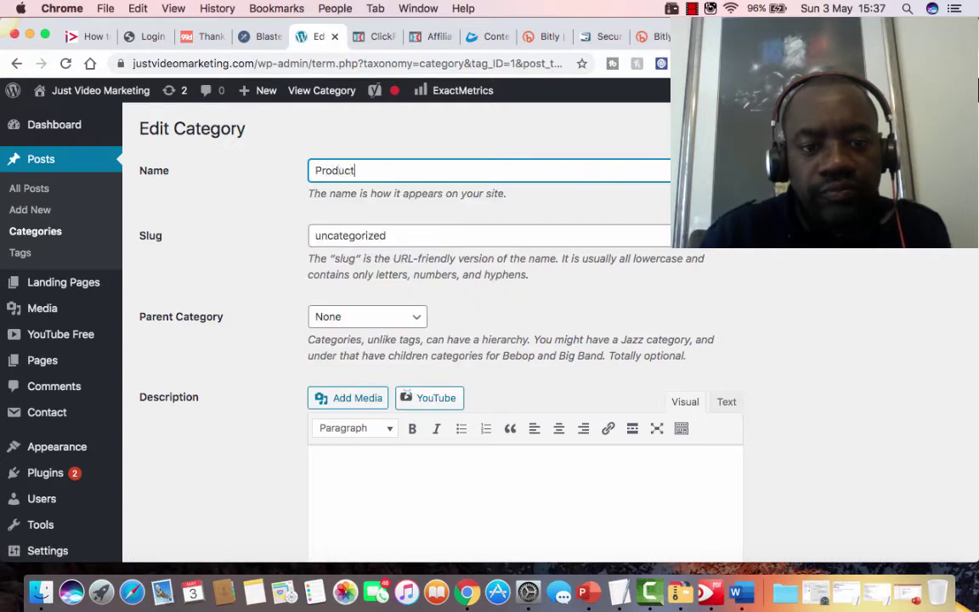
text(Review)
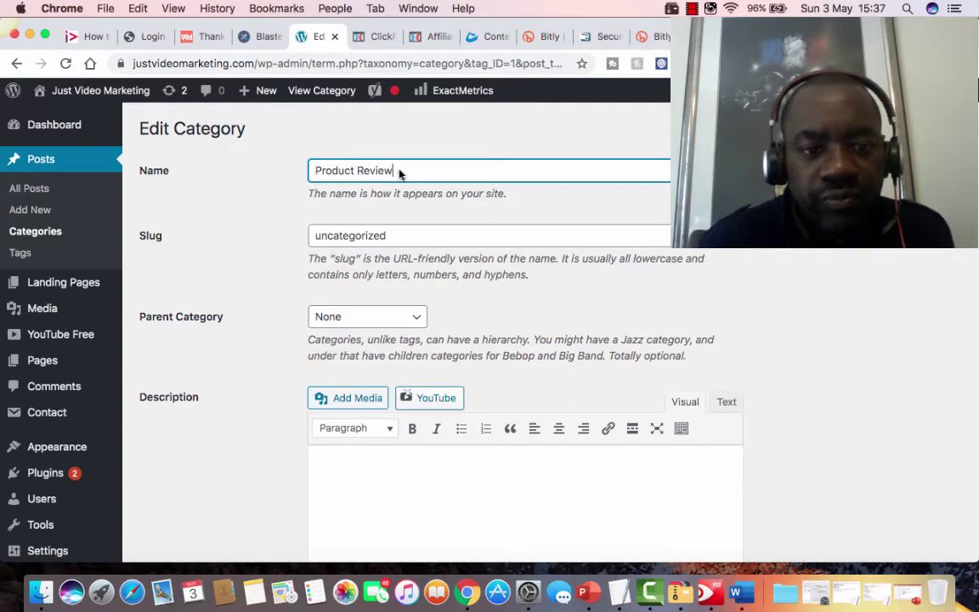
- Change the slug of the category being edited to productreviews
key(Tab)
text(p)
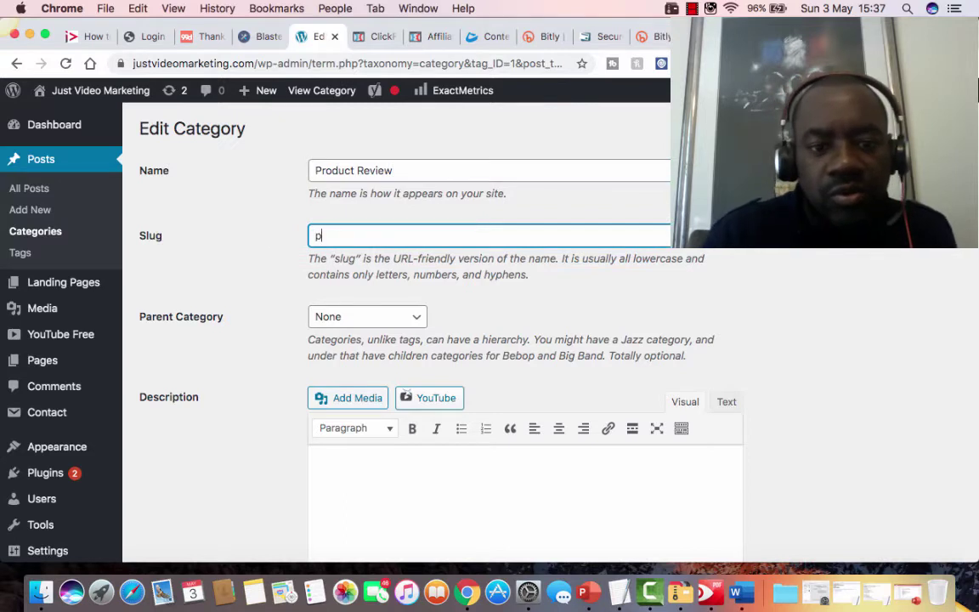
text(rdouc)
key(BackSpace)
key(BackSpace)
key(BackSpace)
key(BackSpace)
text(o)
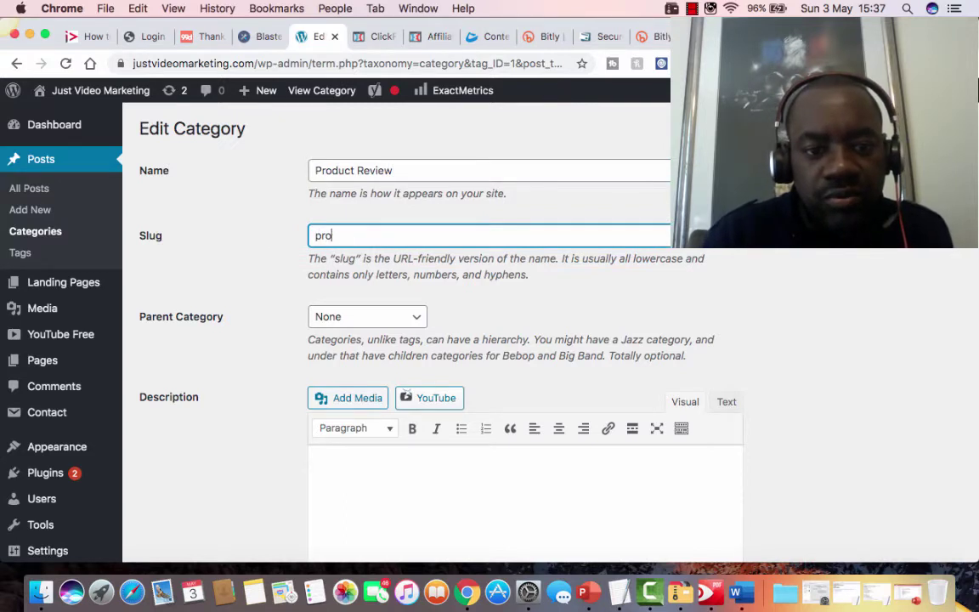
text(ductreviews)
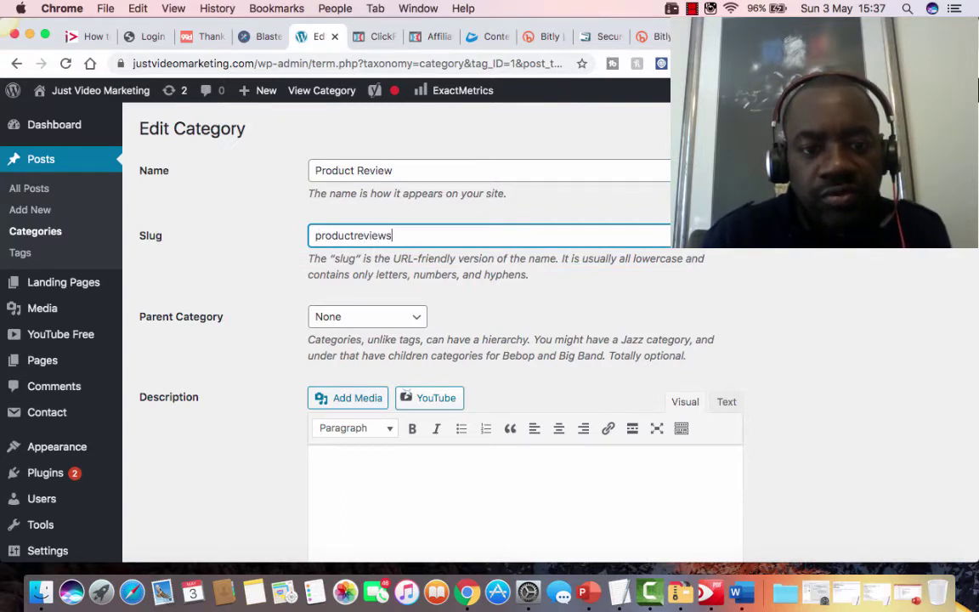
- Enter "Product Reviews" as the description of the category being edited
scroll(498, 446, down, 2)
scroll(498, 446, down, 2)
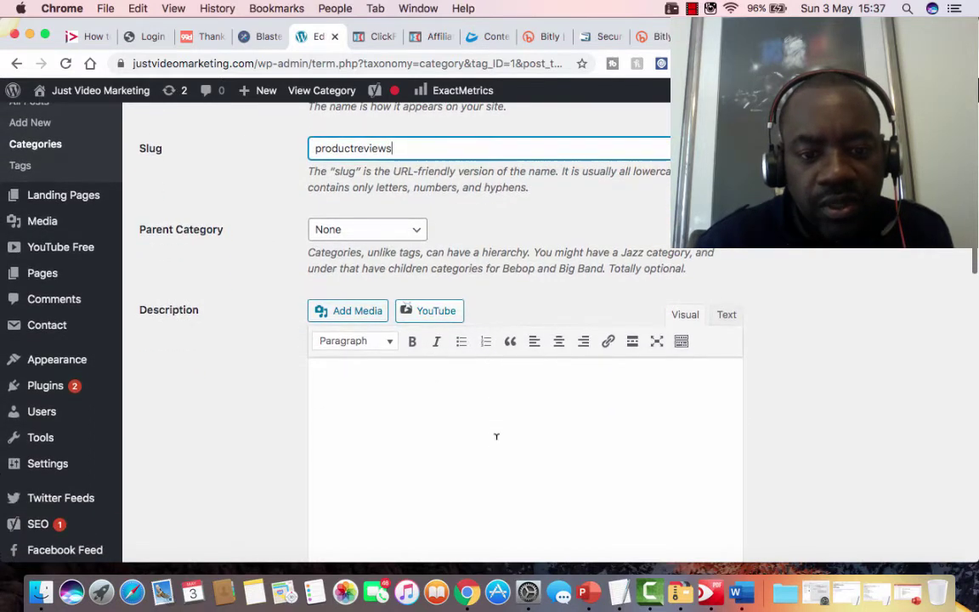
click(350, 385)
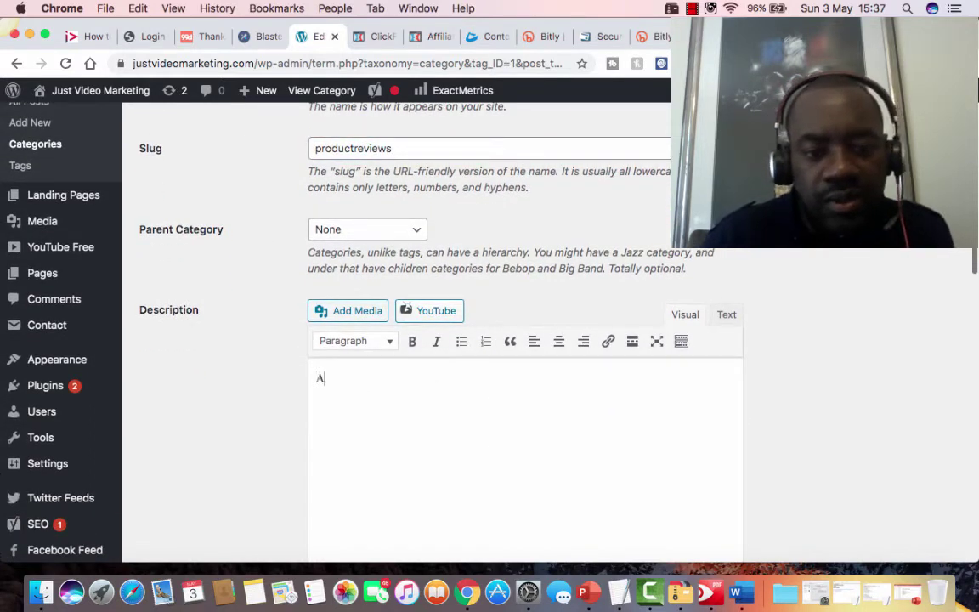
key(BackSpace)
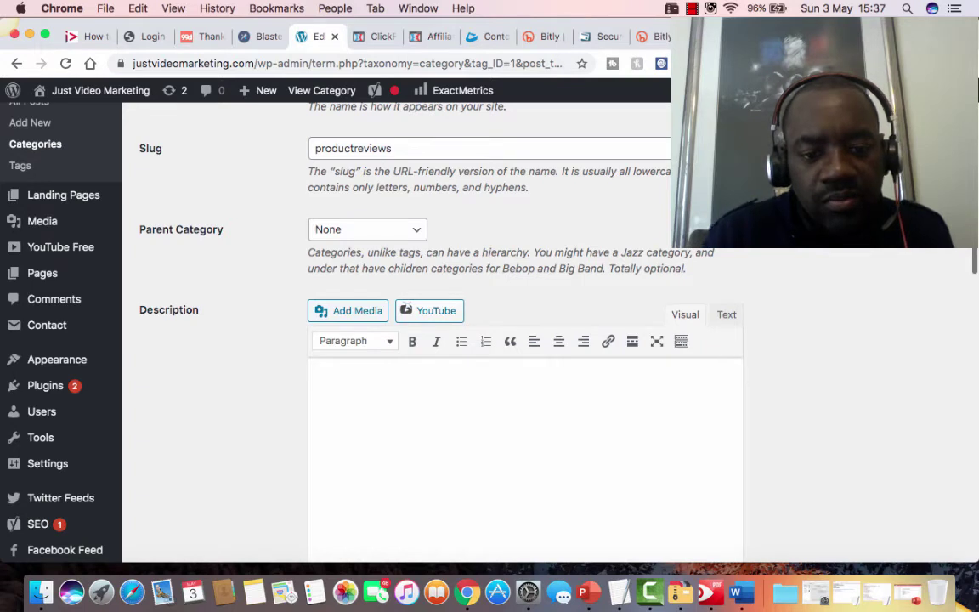
text(Product rE)
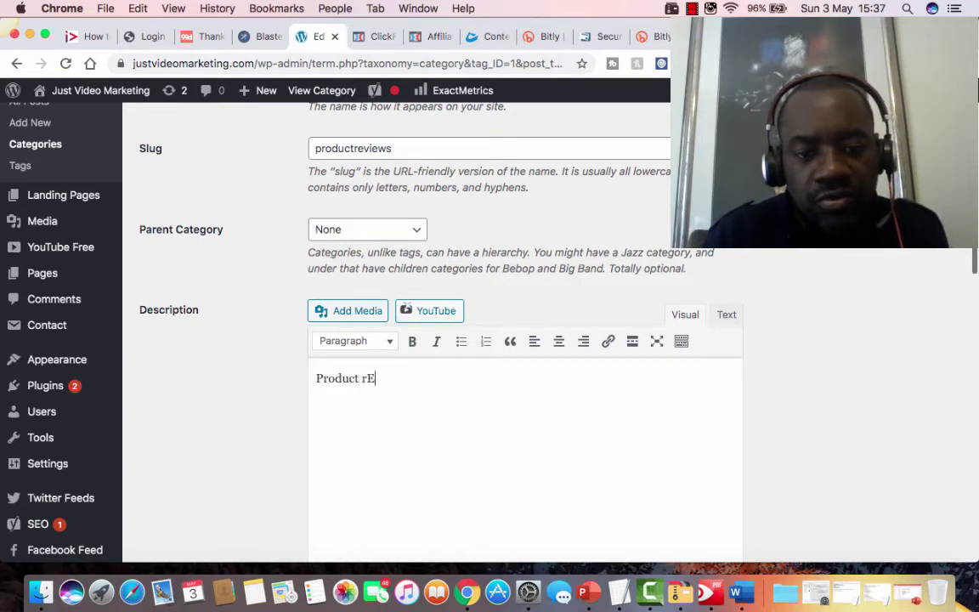
text(V)
key(BackSpace)
key(BackSpace)
key(BackSpace)
text(Rev)
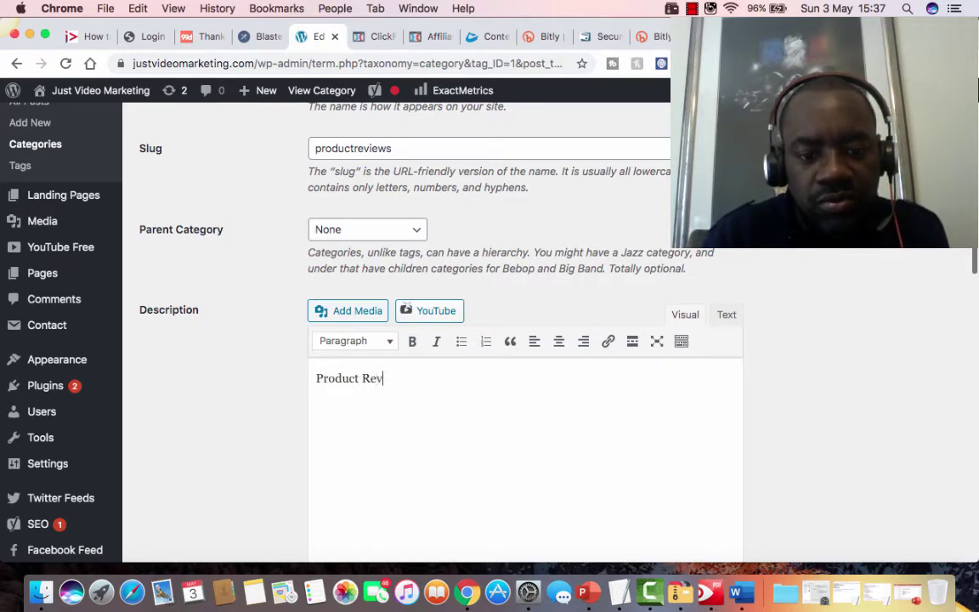
text(iews)
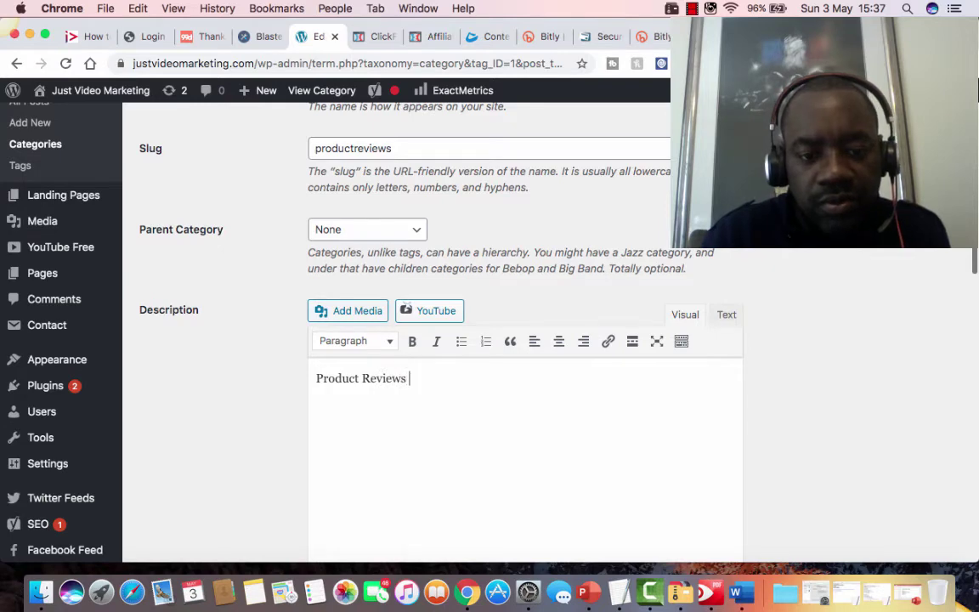
- Save the changes to the edited category
scroll(359, 384, down, 10)
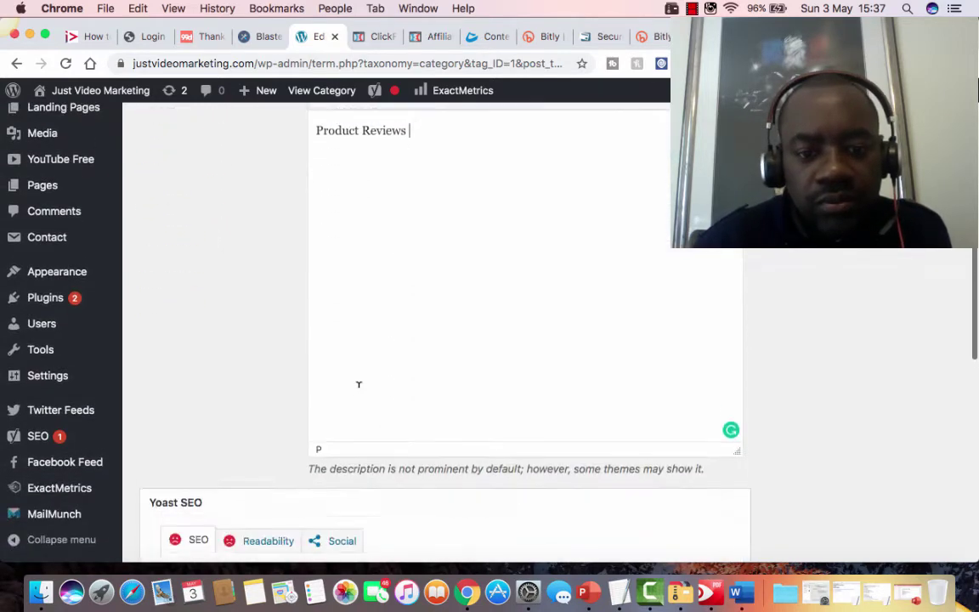
scroll(361, 394, down, 7)
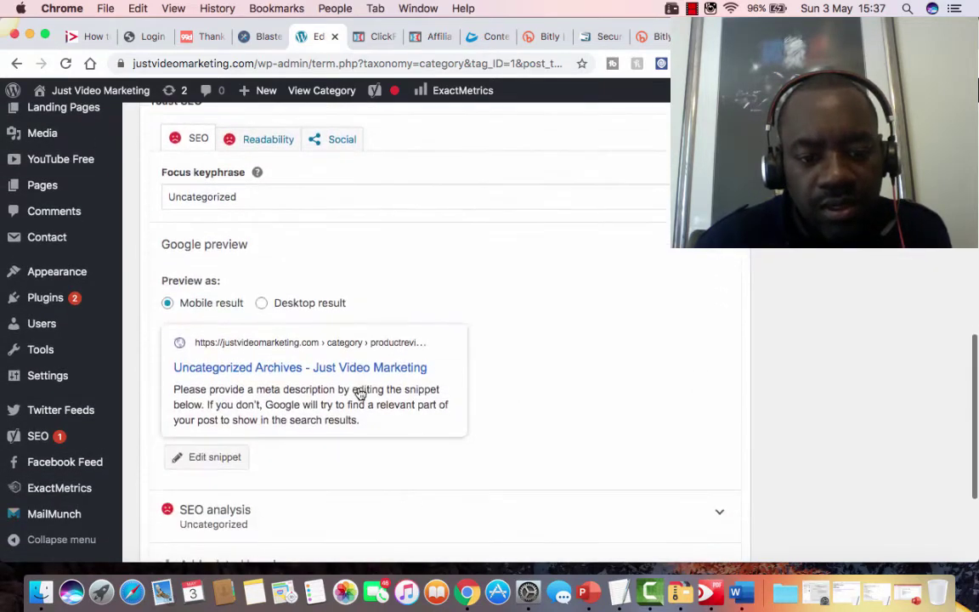
click(184, 489)
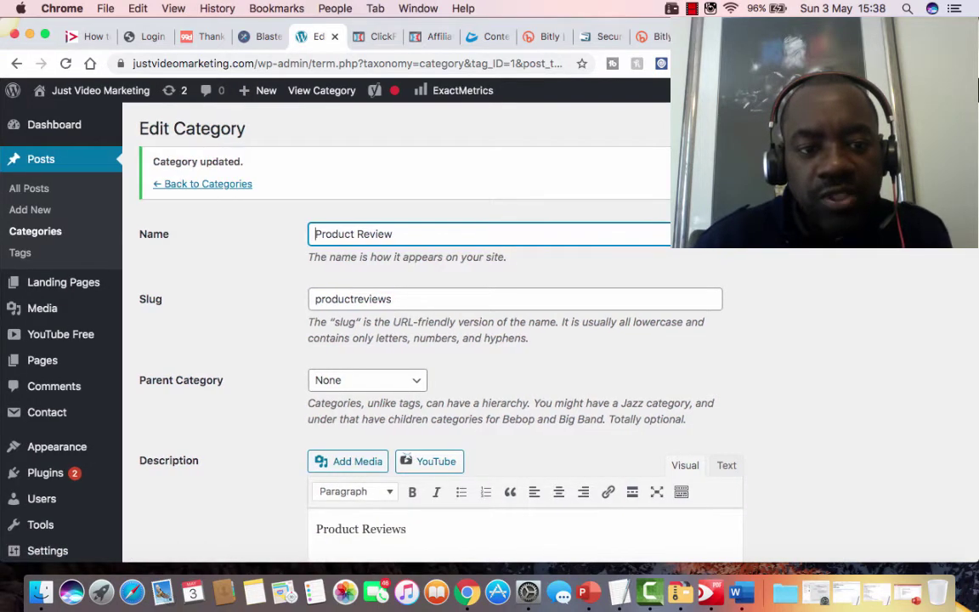
scroll(978, 92, down, 1)
scroll(978, 92, up, 1)
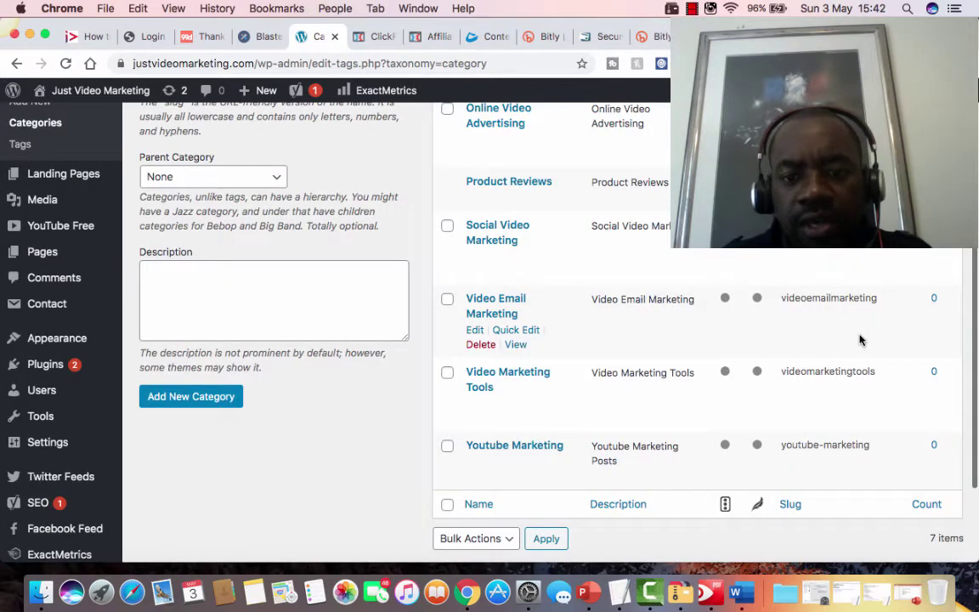
- Review the full list of categories with their descriptions and slugs, from Local Video Marketing to Youtube Marketing
scroll(860, 340, up, 2)
scroll(860, 340, up, 3)
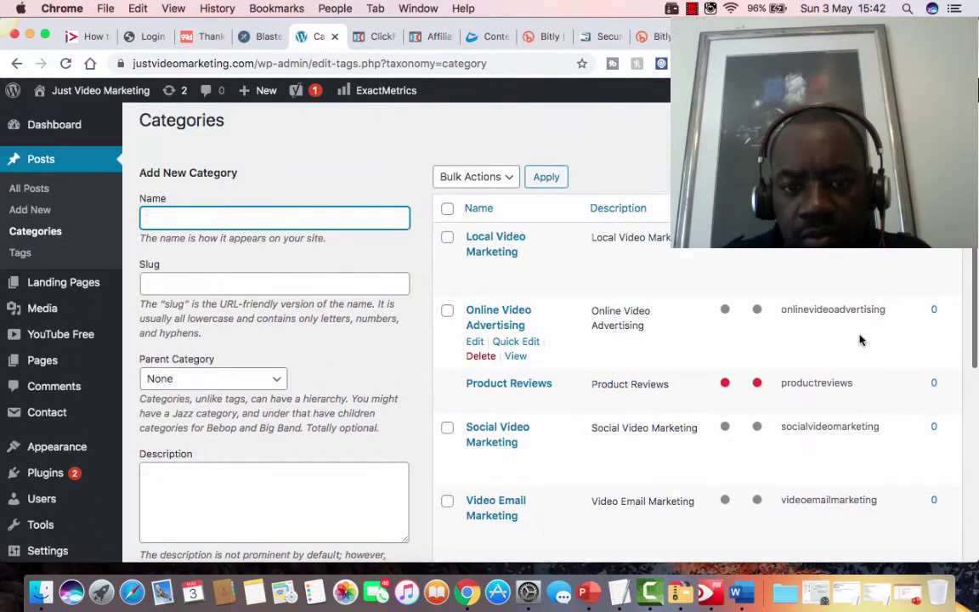
scroll(664, 255, down, 1)
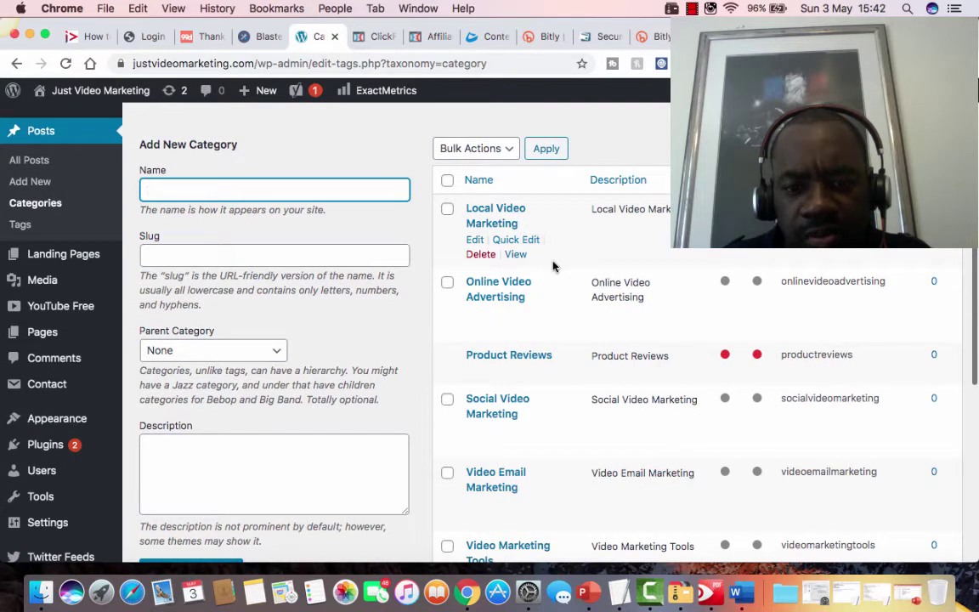
scroll(555, 272, down, 2)
scroll(550, 318, down, 1)
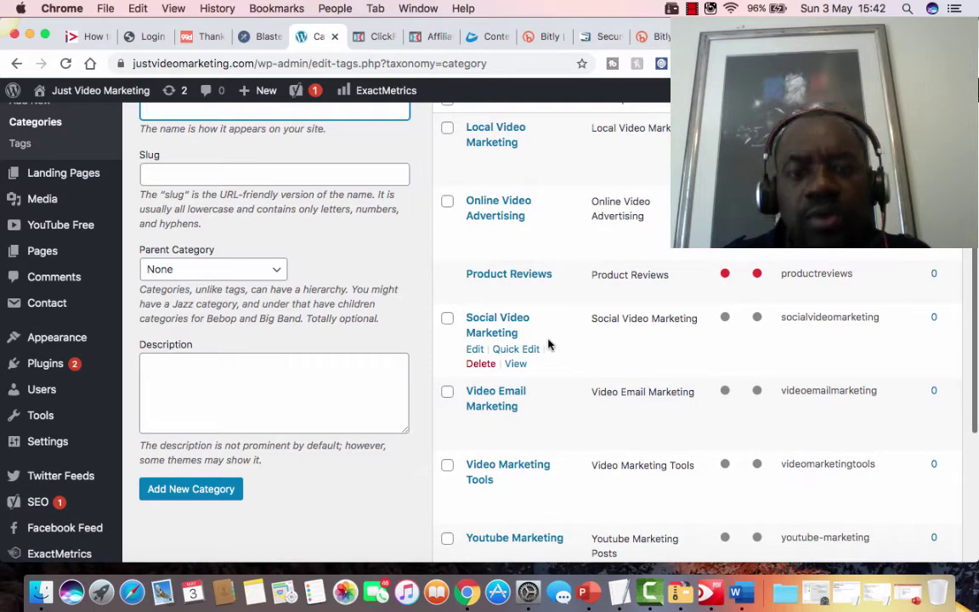
scroll(548, 344, down, 1)
scroll(548, 345, down, 2)
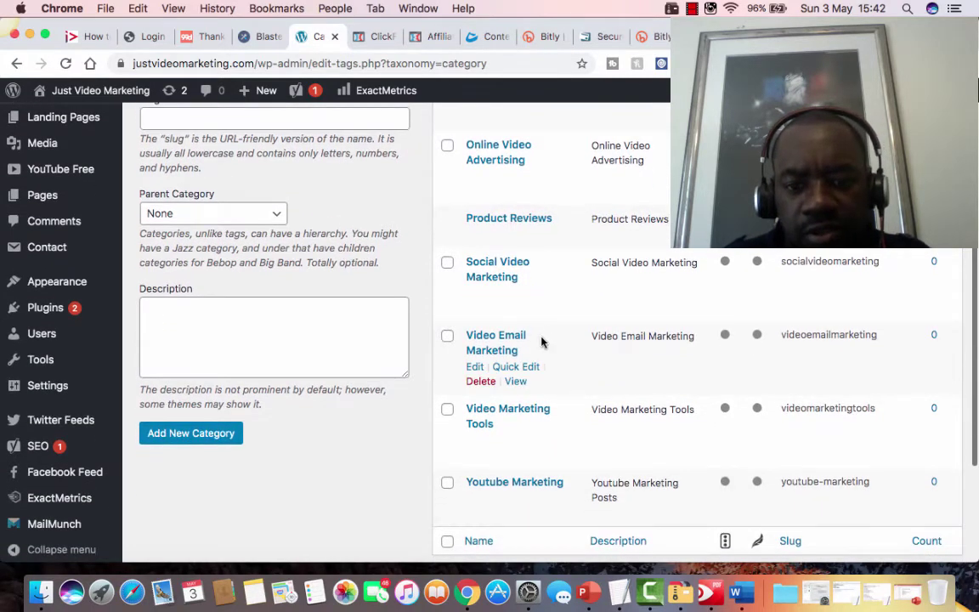
scroll(550, 342, down, 3)
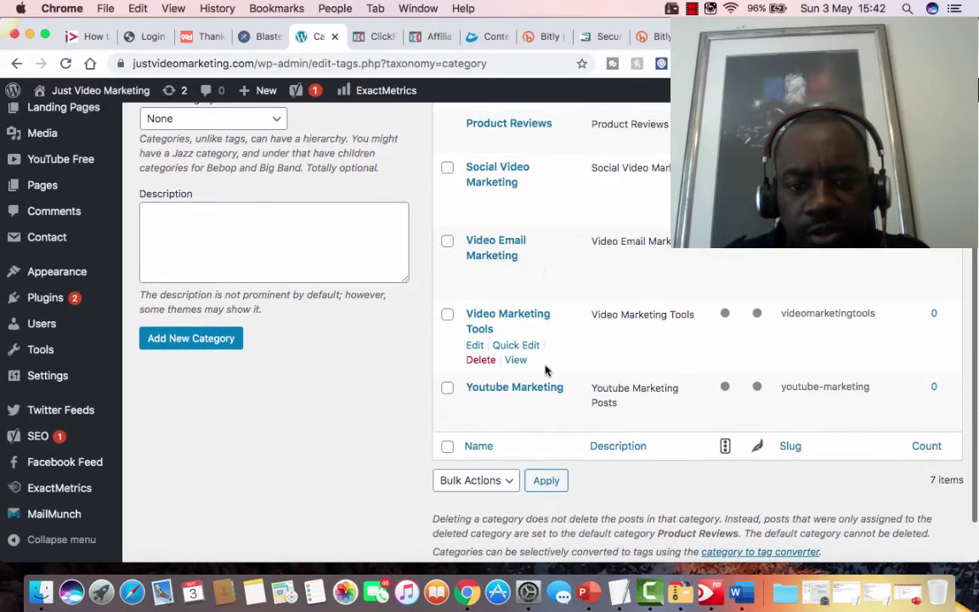
scroll(540, 364, down, 1)
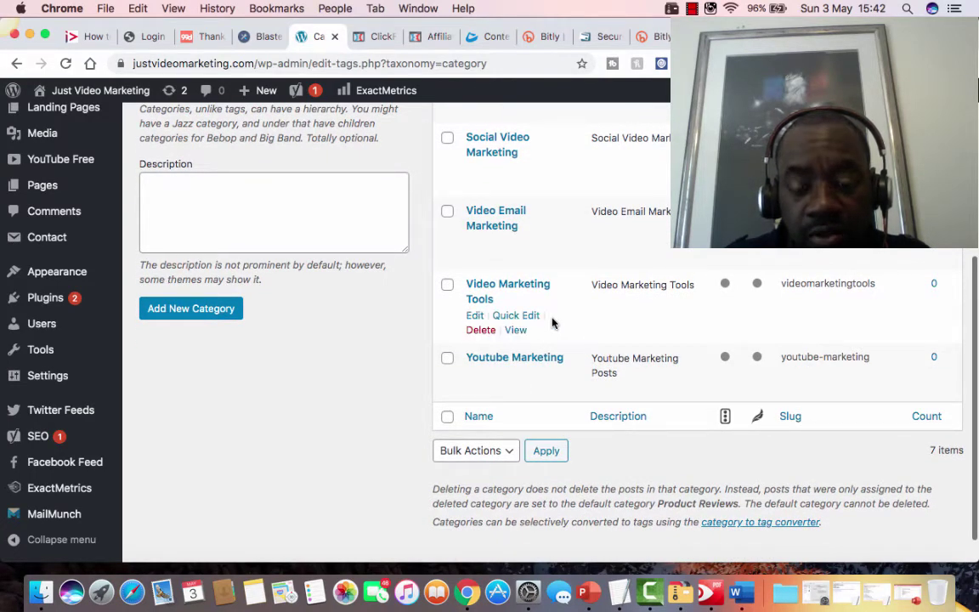
scroll(551, 322, up, 10)
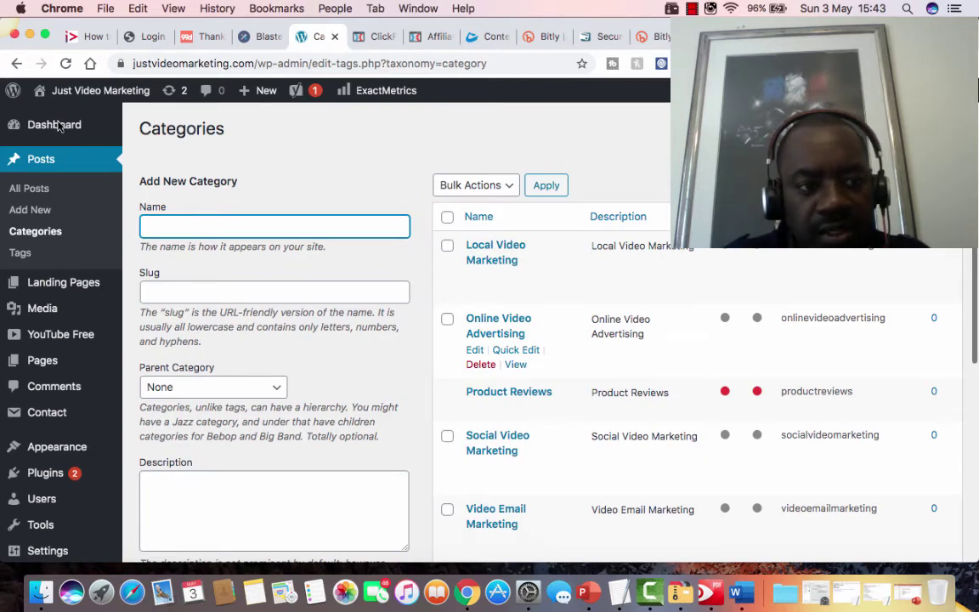
- Go to the site's dashboard home and open the list of all posts
mouse_move(57, 125)
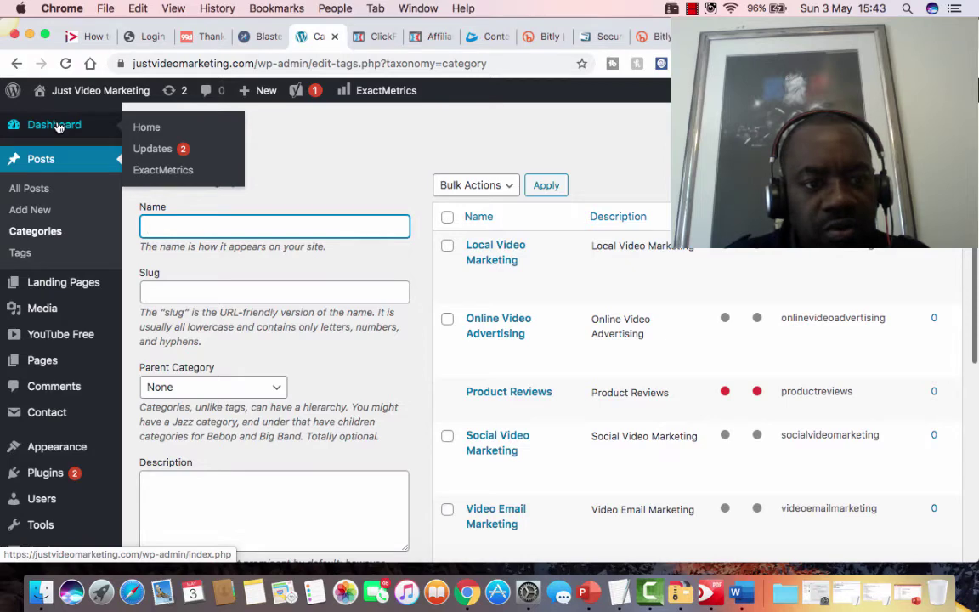
click(56, 125)
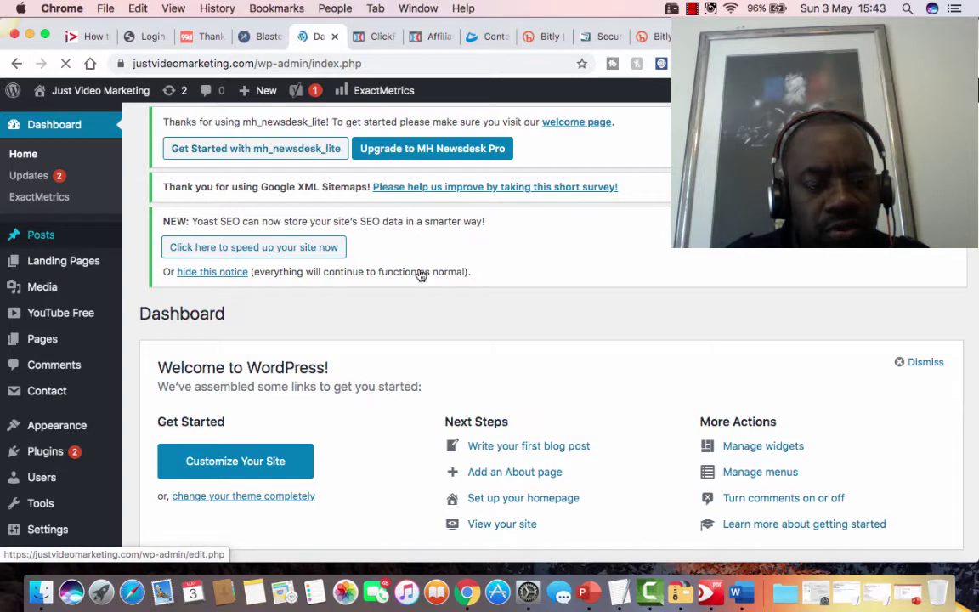
click(109, 236)
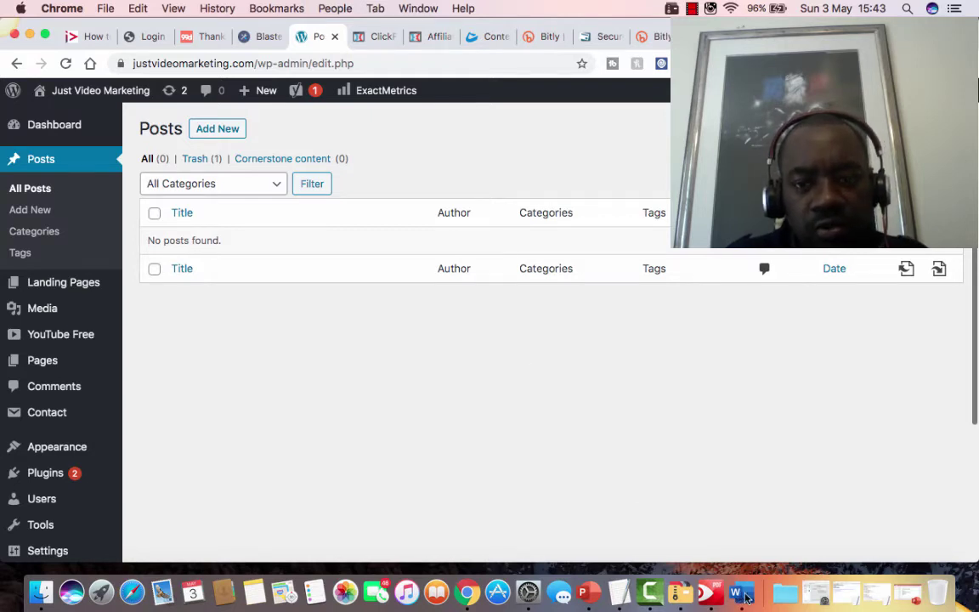
- Switch to the PowerPoint slide "Content Ideas For Blog" and highlight the Quora bullet
click(585, 592)
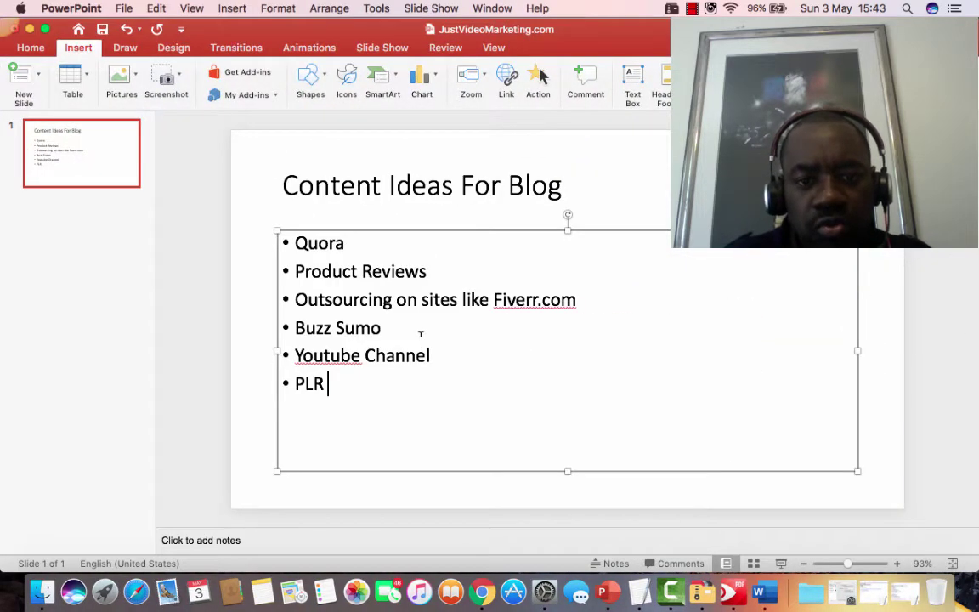
click(353, 242)
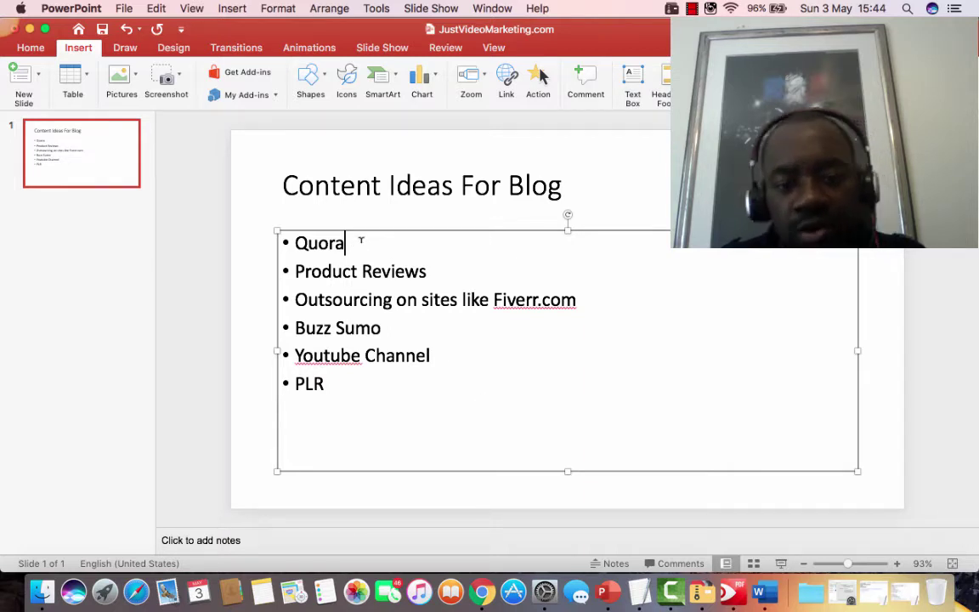
drag(296, 242, 357, 248)
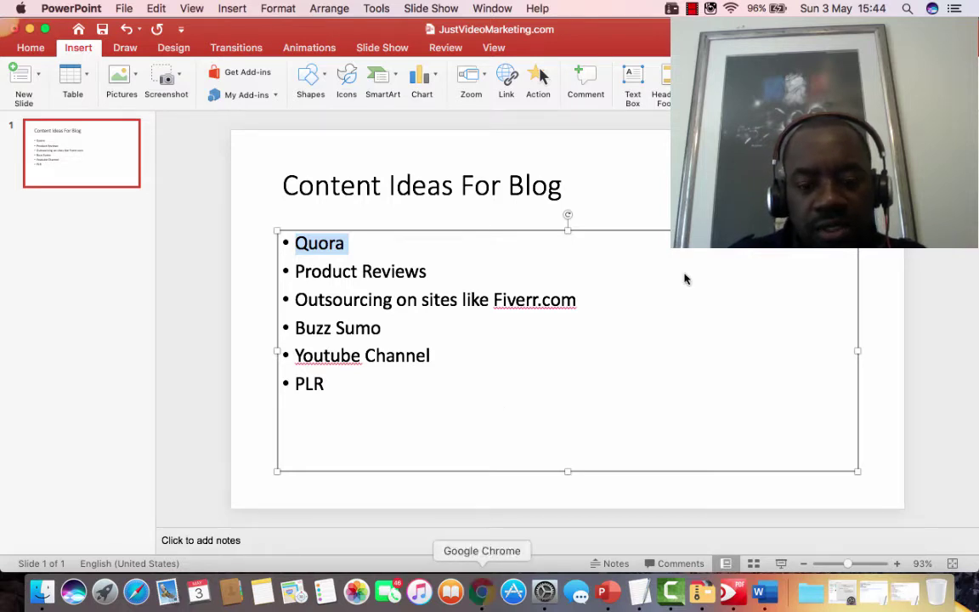
- Switch back to Chrome and open Quora's YouTube Marketing space in a new tab
click(482, 592)
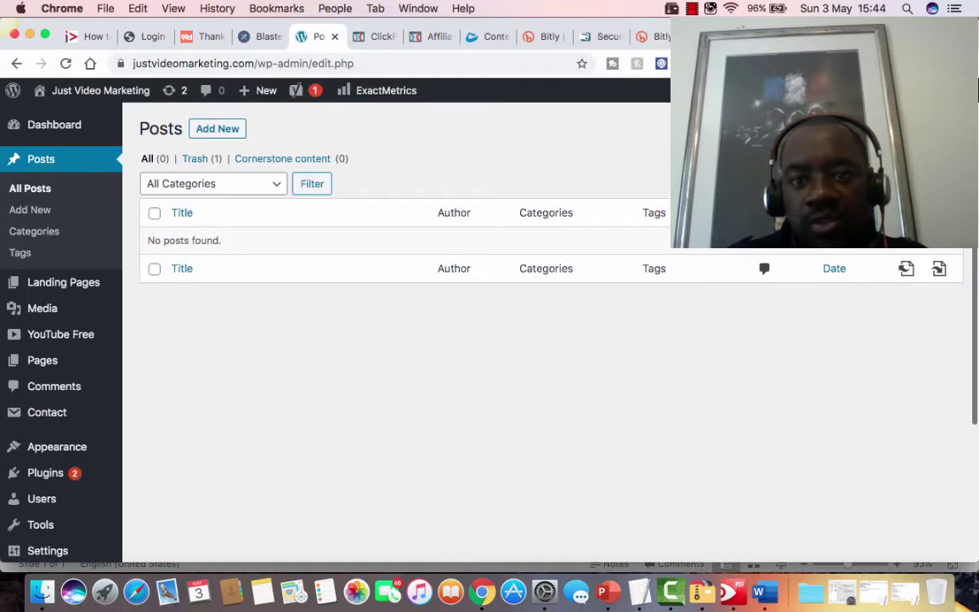
key(super+t)
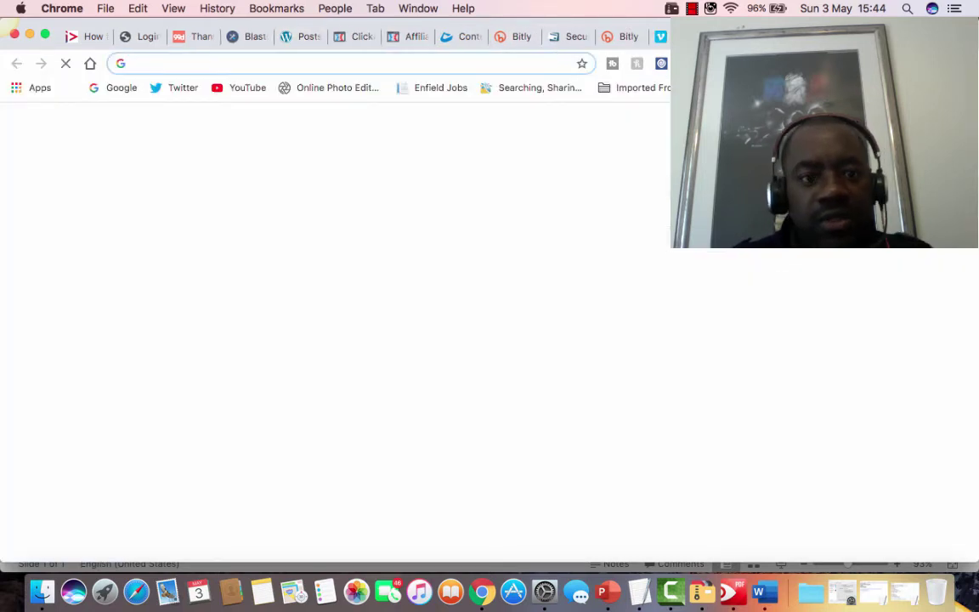
text(q)
key(Return)
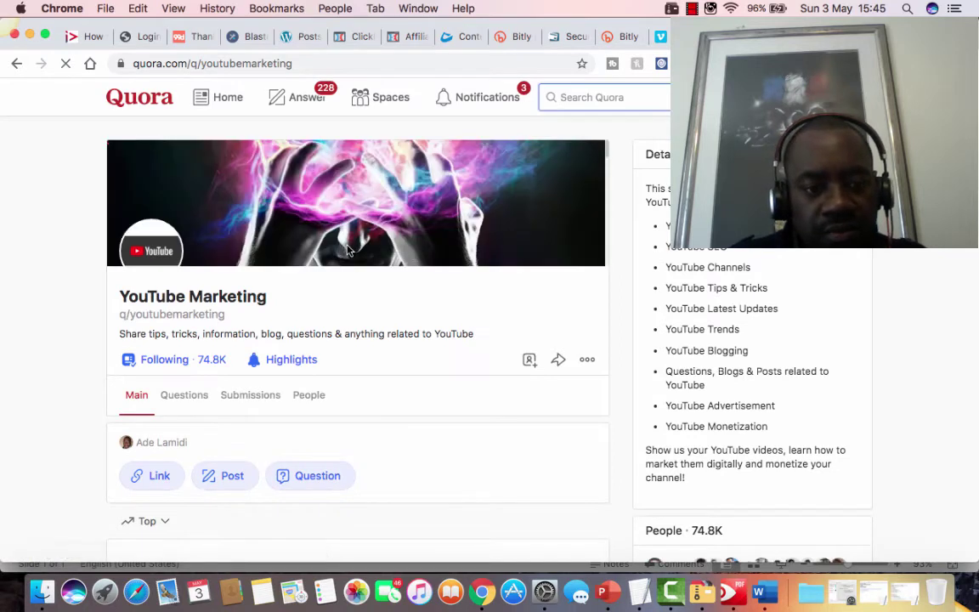
- Examine the YouTube Marketing space's topic details and highlight its number of people
scroll(347, 250, down, 1)
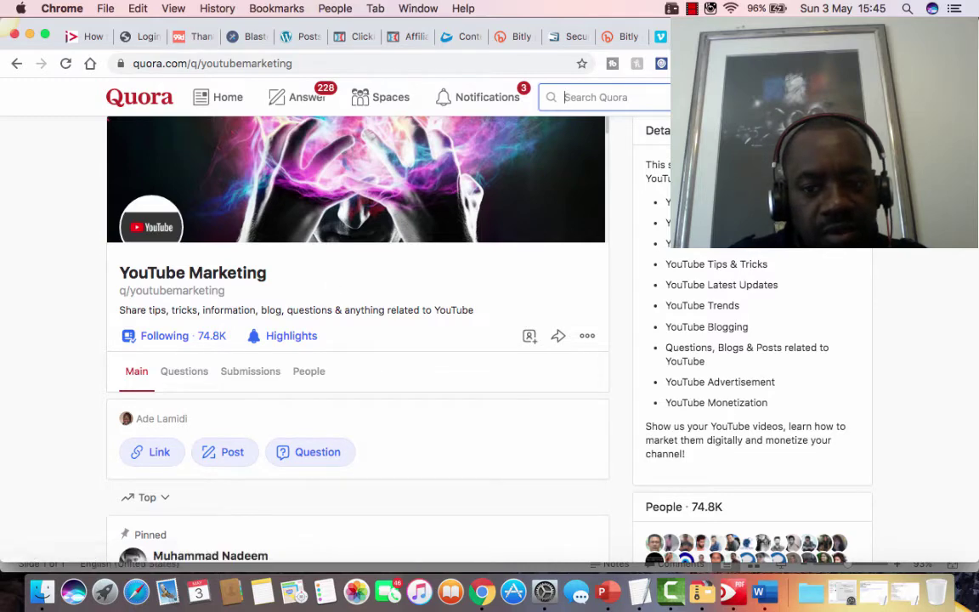
scroll(357, 340, down, 1)
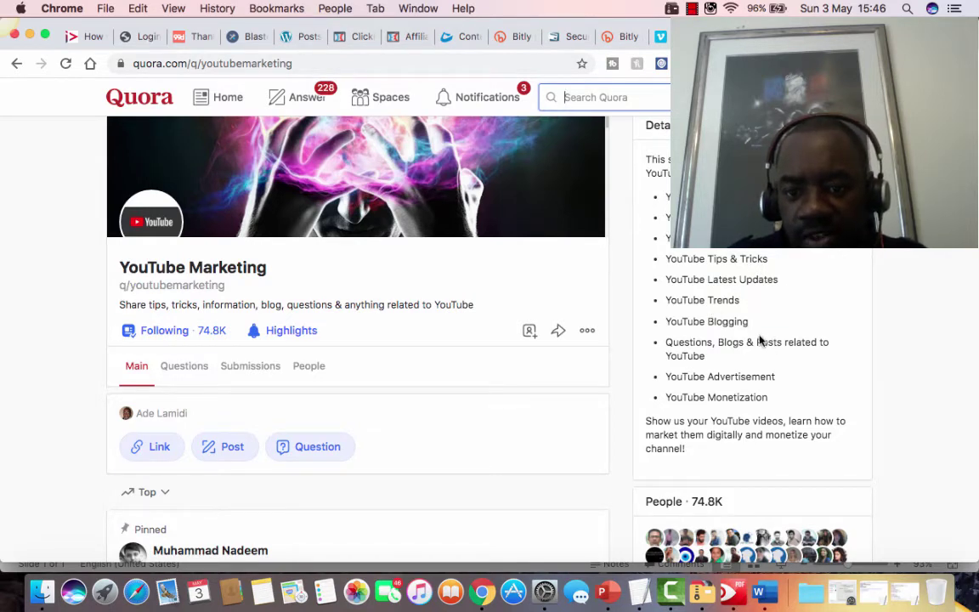
key(/)
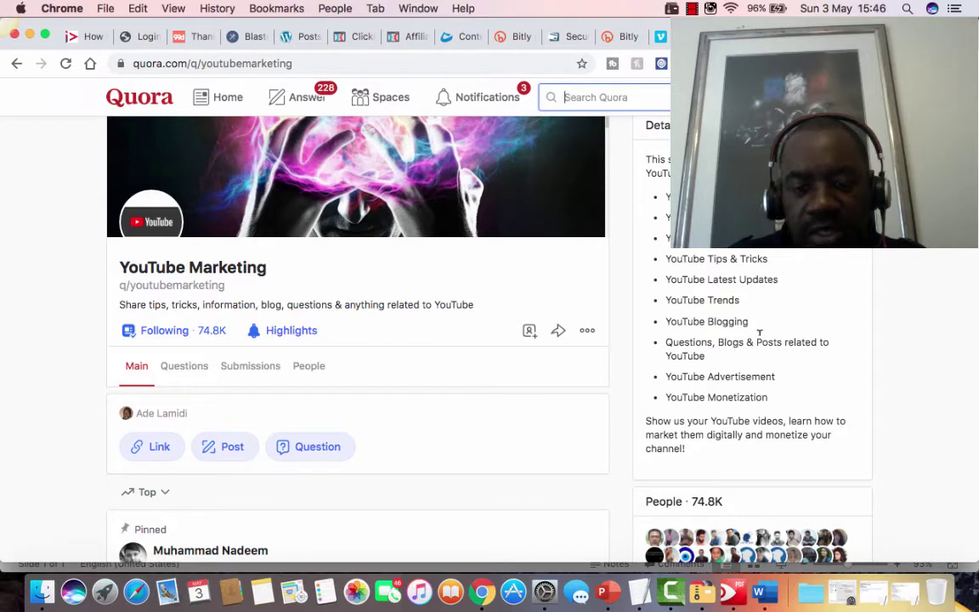
scroll(760, 333, down, 3)
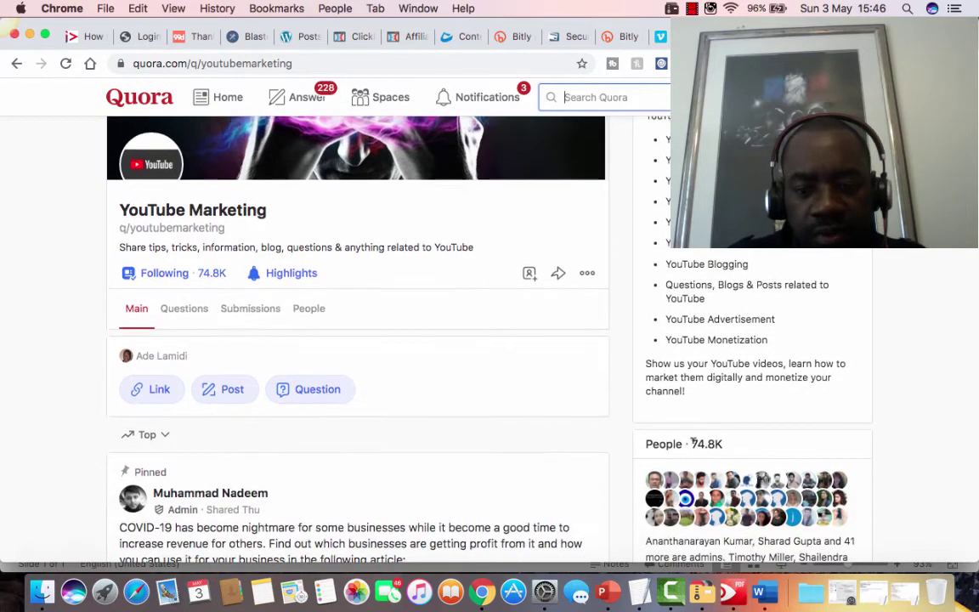
double_click(723, 444)
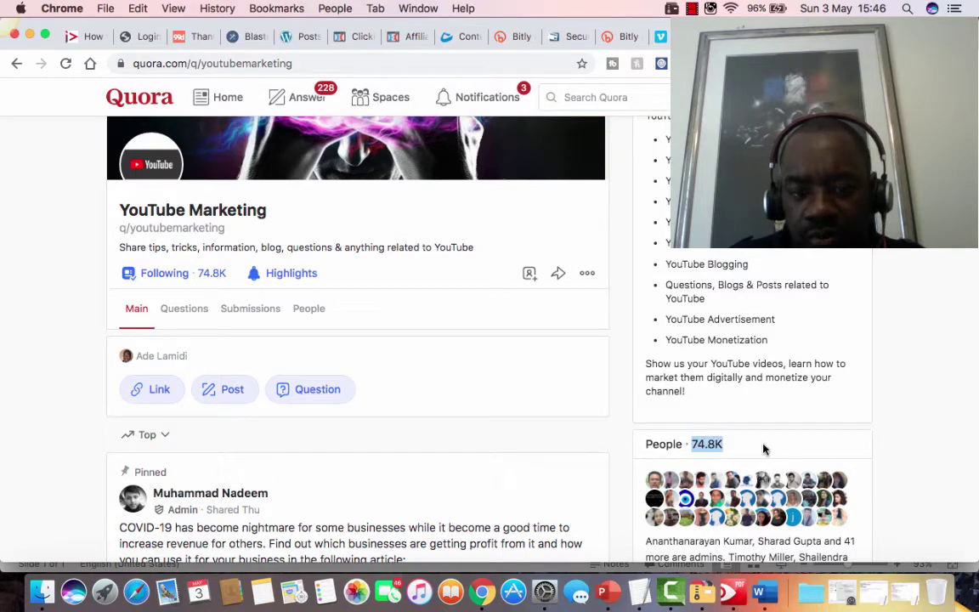
scroll(763, 449, down, 2)
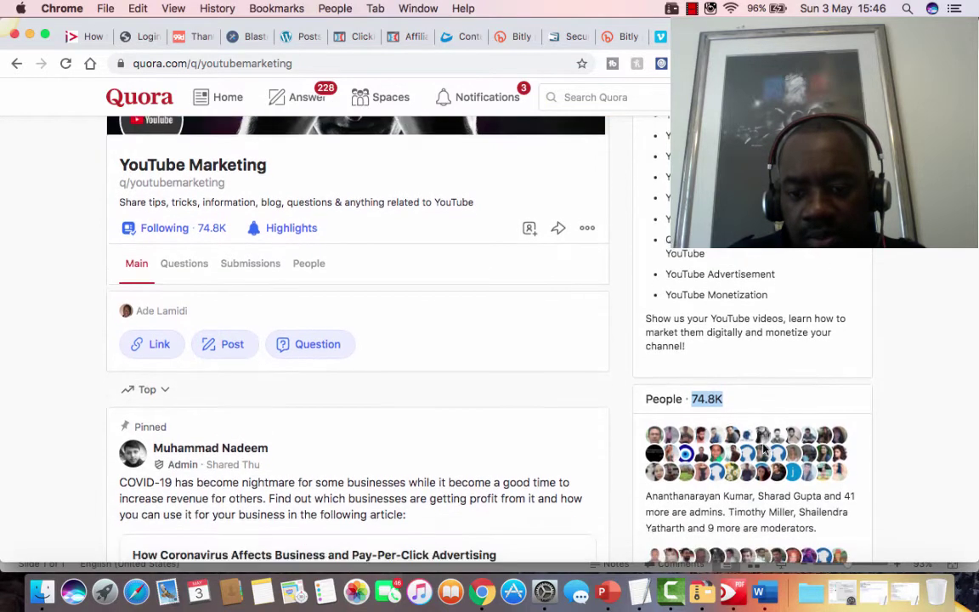
scroll(763, 449, up, 3)
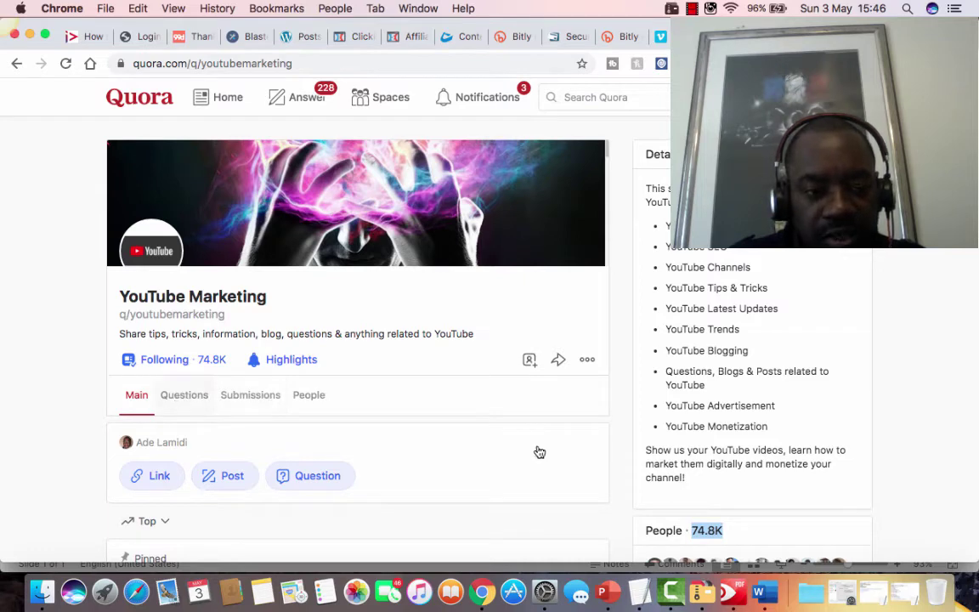
- Show the questions submitted to the YouTube Marketing space and look through the recent ones for content ideas
scroll(506, 431, down, 3)
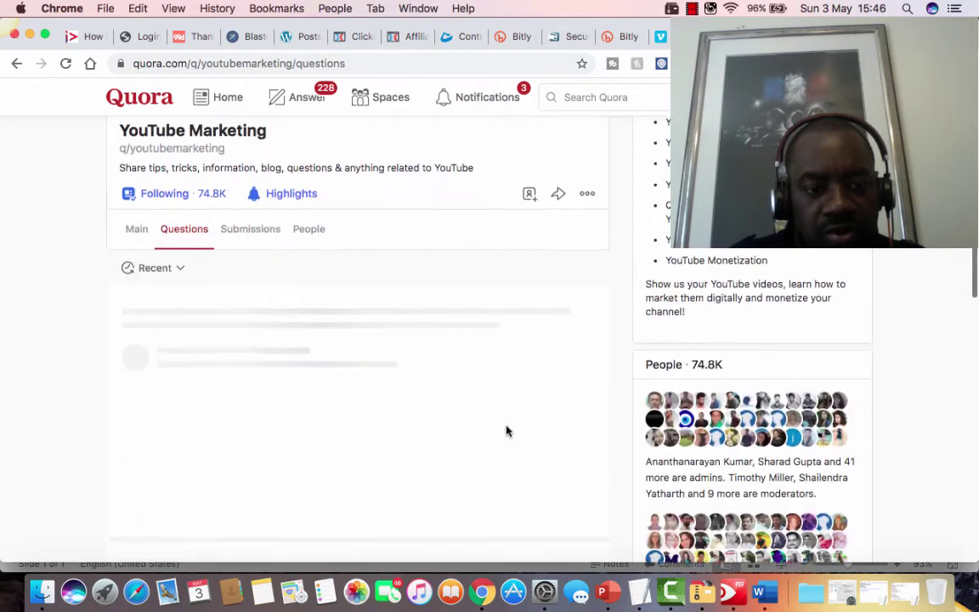
scroll(507, 433, up, 2)
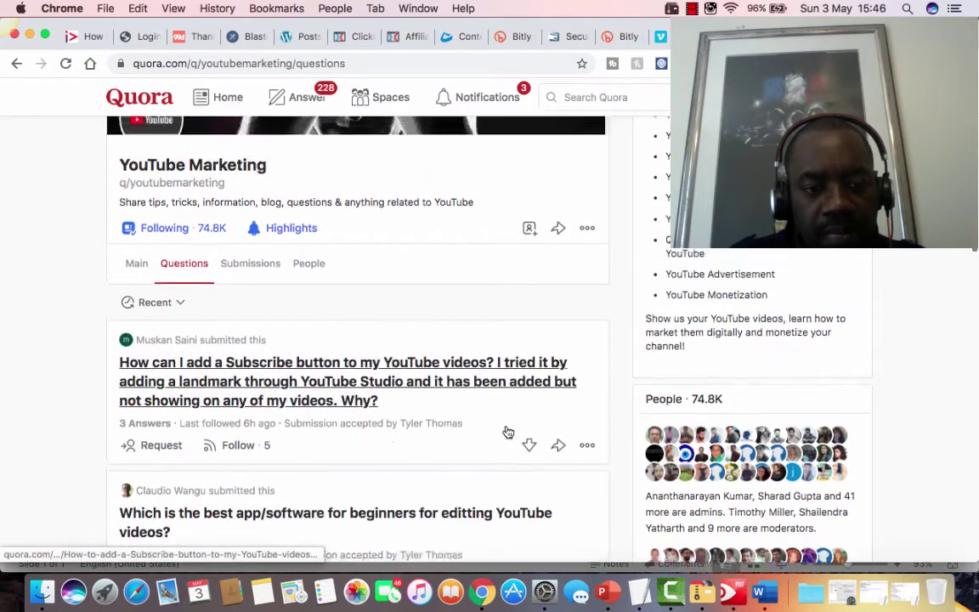
scroll(508, 433, down, 1)
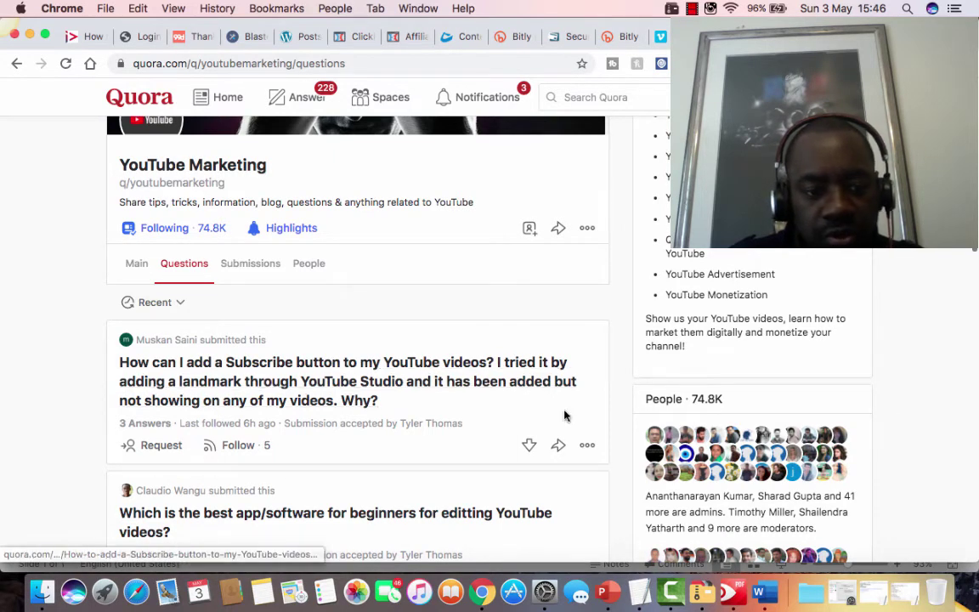
scroll(565, 415, down, 1)
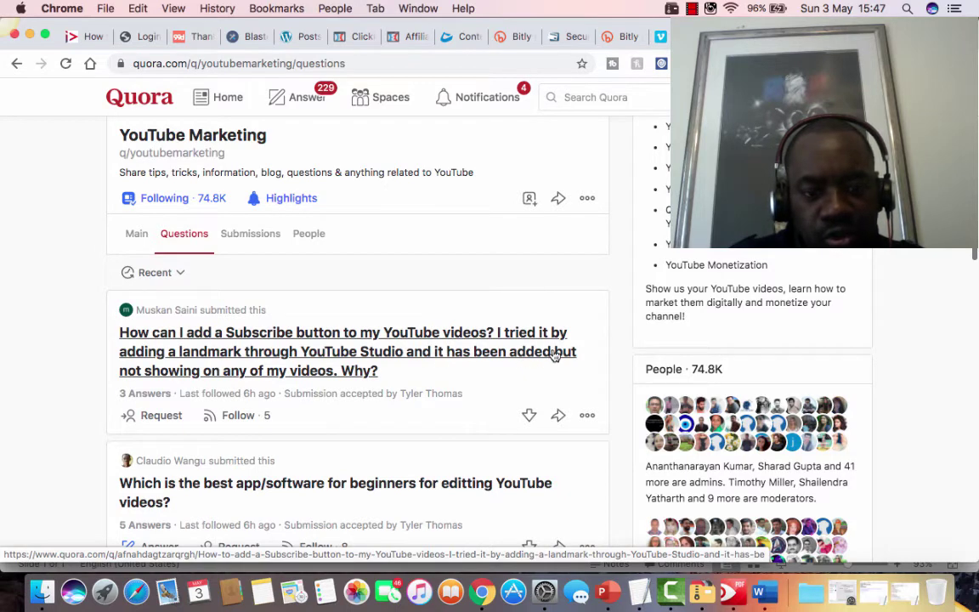
- Open the answers to the question about adding a Subscribe button to YouTube videos and read through the first answer
click(153, 394)
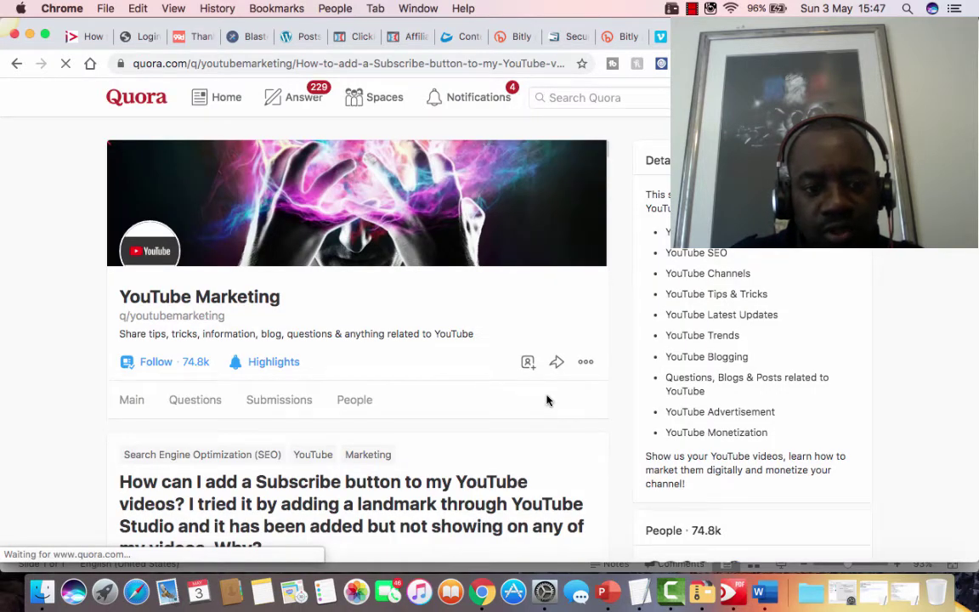
scroll(547, 400, down, 8)
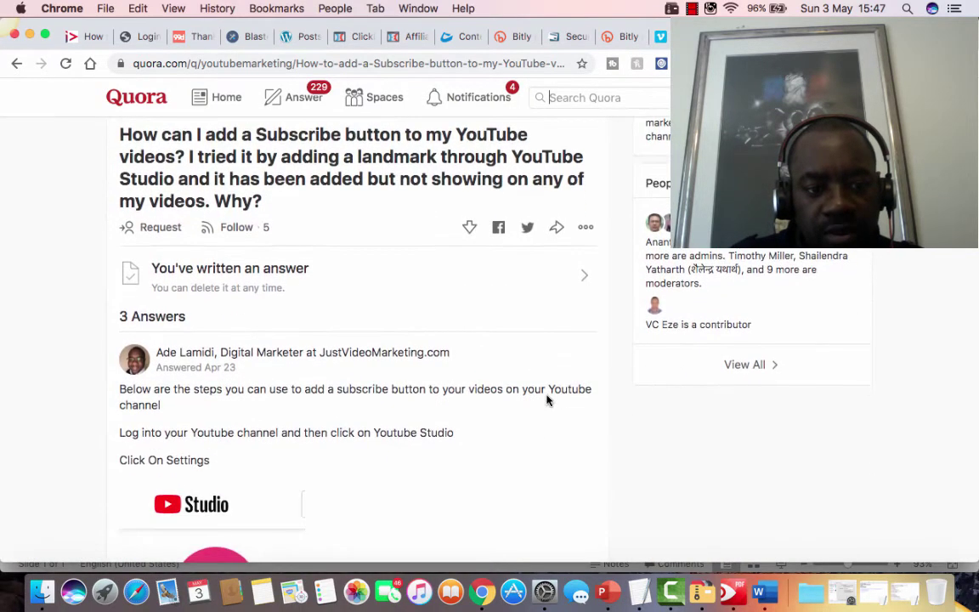
scroll(547, 400, down, 3)
scroll(548, 401, up, 2)
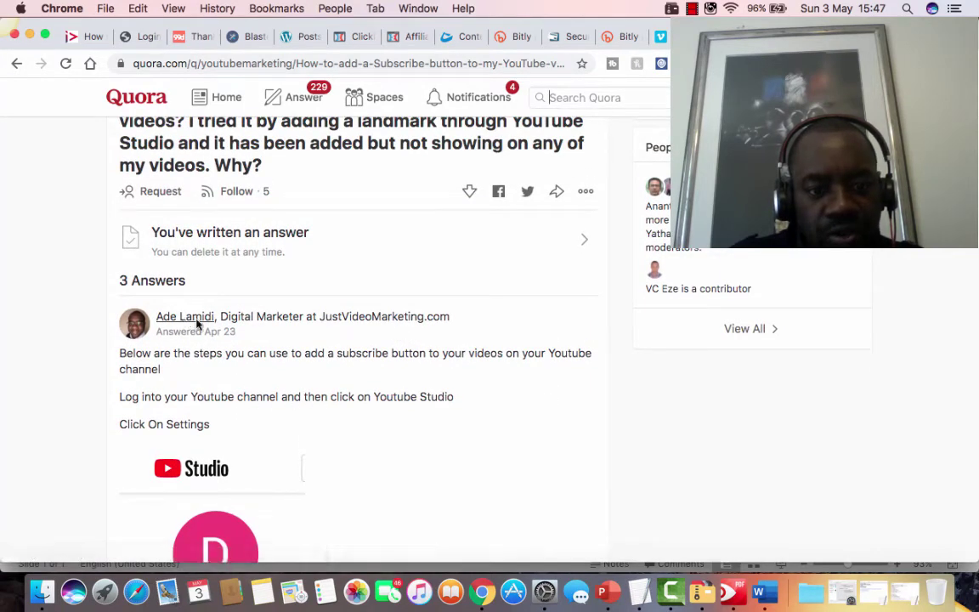
scroll(170, 293, down, 2)
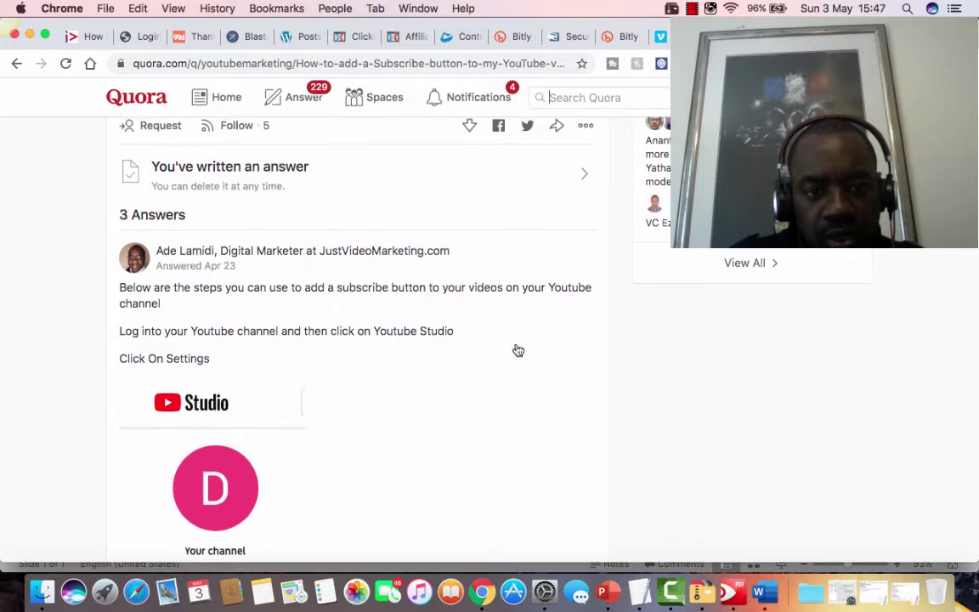
scroll(518, 350, down, 15)
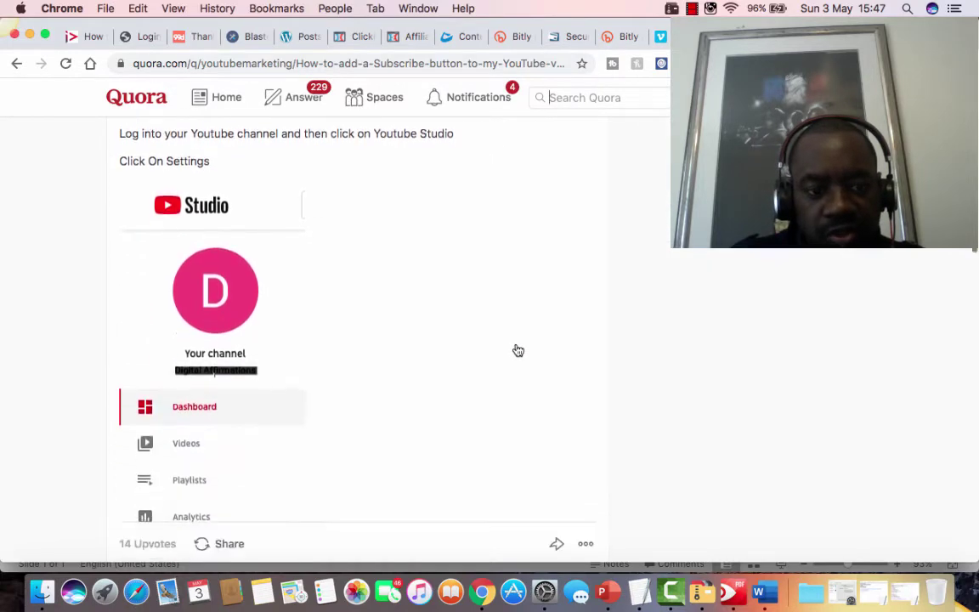
scroll(519, 350, down, 15)
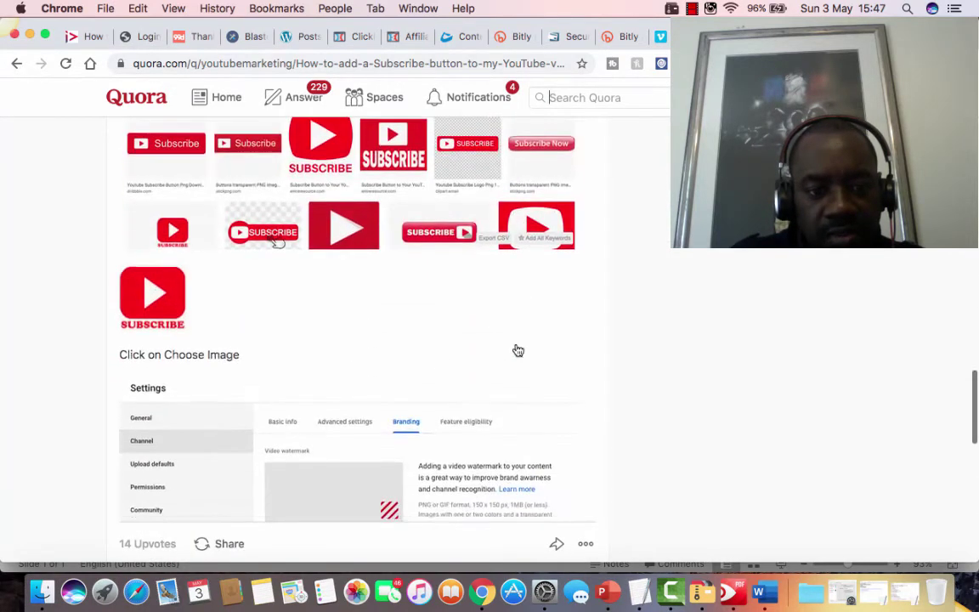
scroll(518, 351, down, 5)
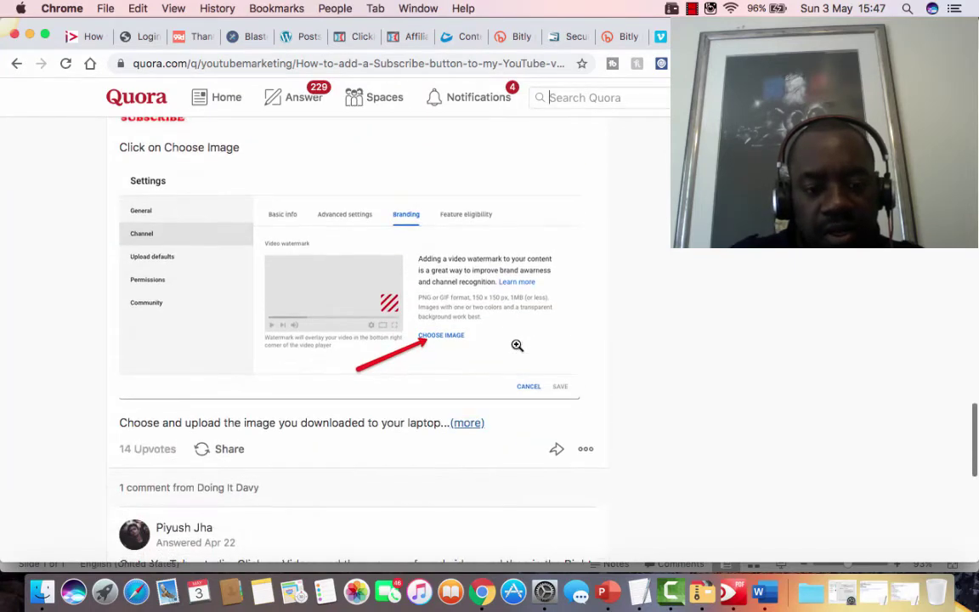
scroll(434, 255, down, 1)
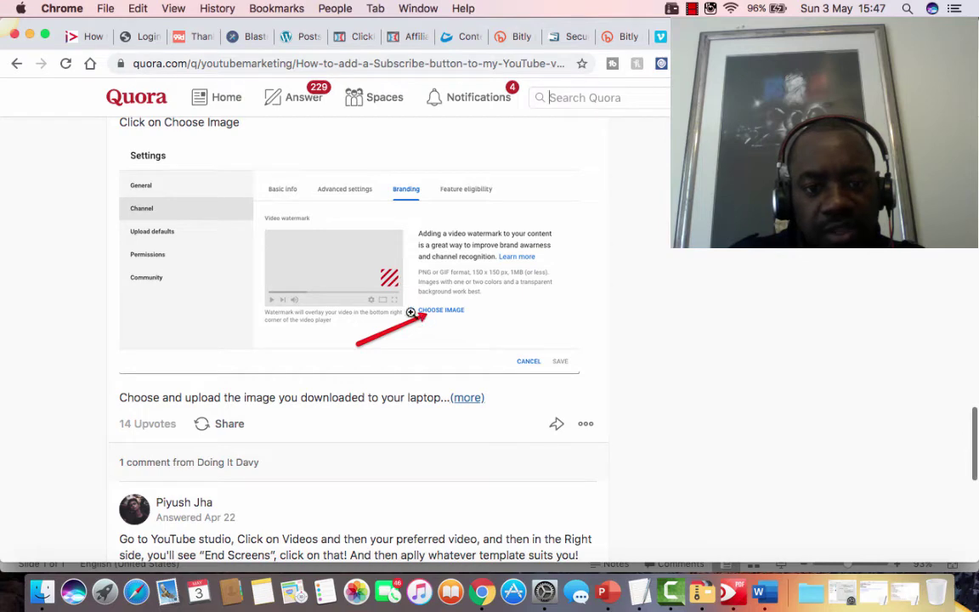
- Expand the first answer in full and read through its remaining instructions on uploading the subscribe image
scroll(463, 408, up, 1)
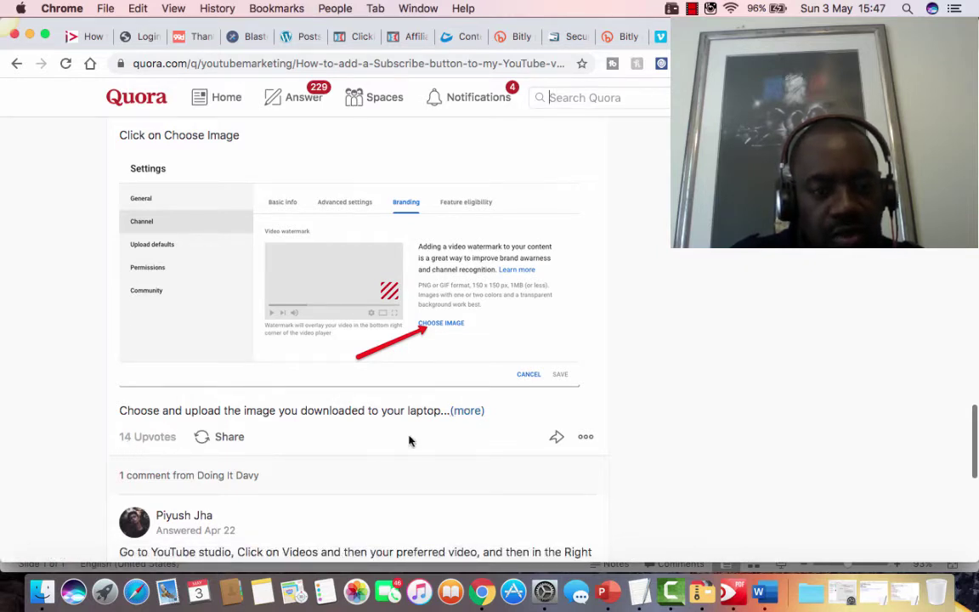
scroll(460, 437, up, 1)
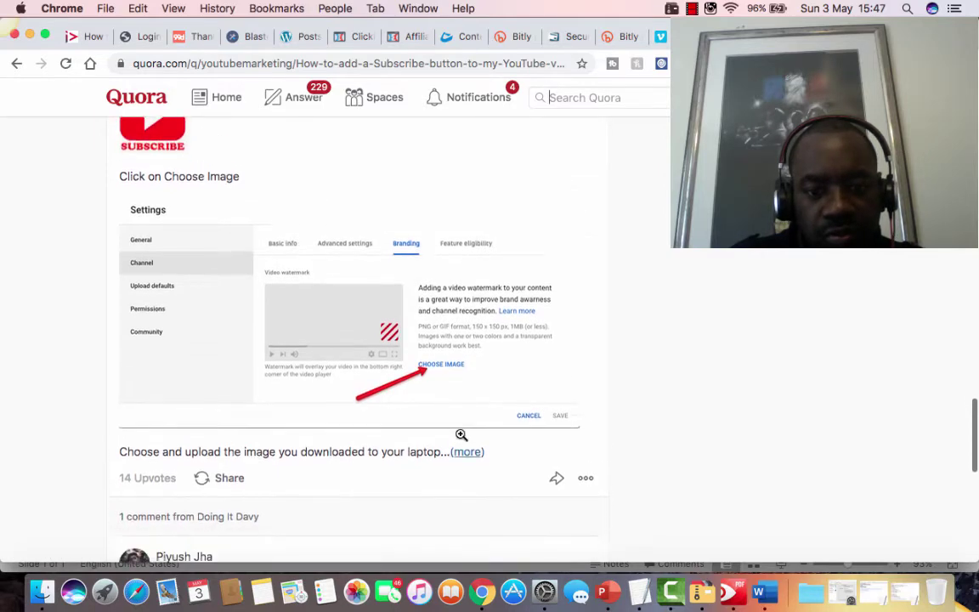
scroll(461, 435, down, 1)
click(461, 435)
scroll(461, 437, down, 4)
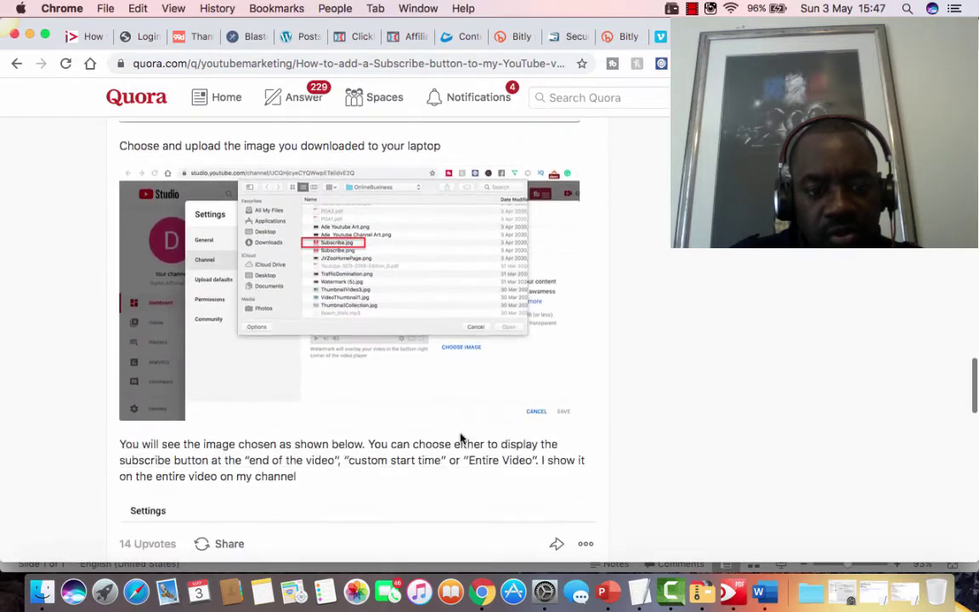
scroll(460, 437, down, 10)
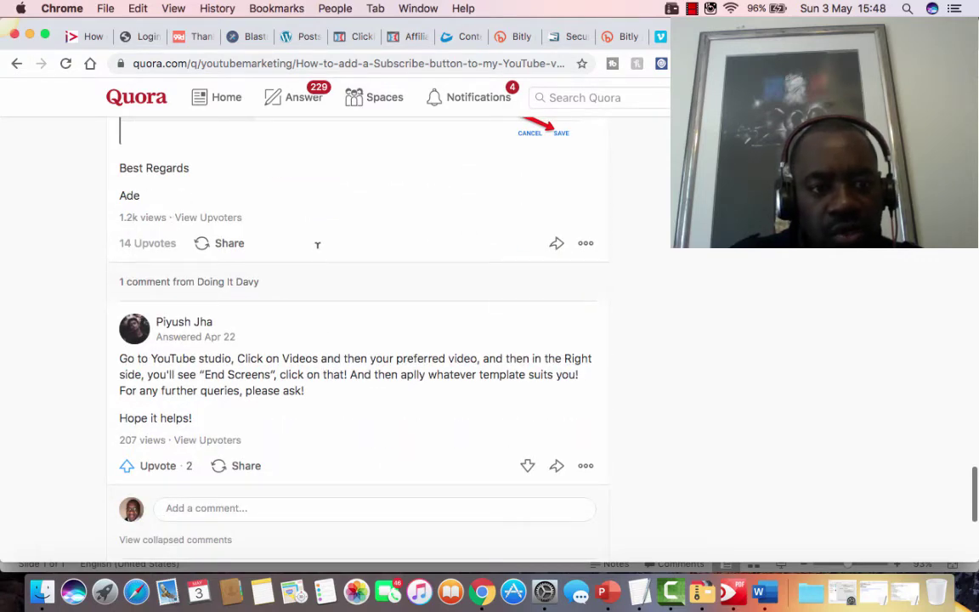
- Read through the end of the first answer and the other answers below it
scroll(317, 252, up, 3)
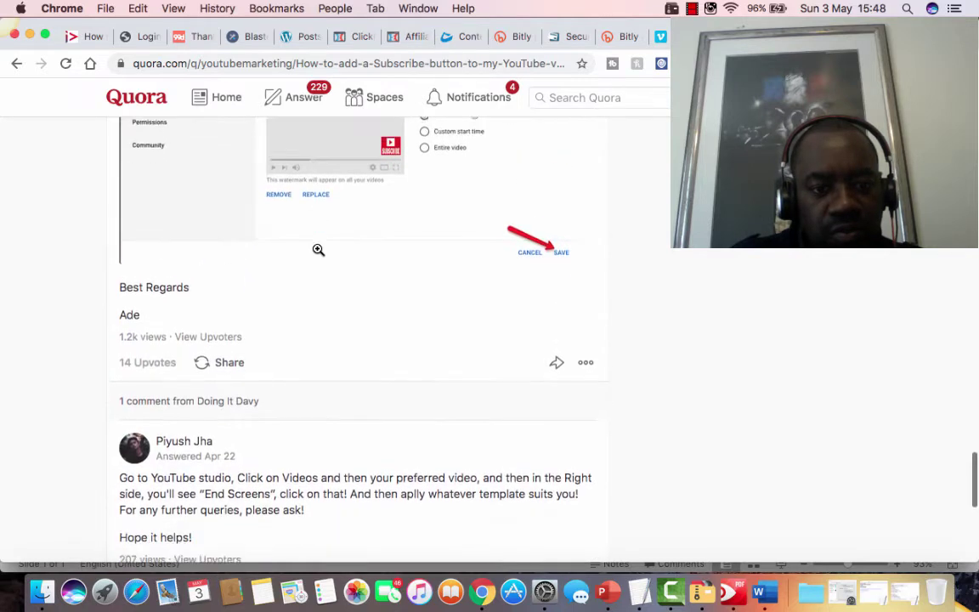
scroll(125, 315, down, 5)
scroll(300, 428, down, 5)
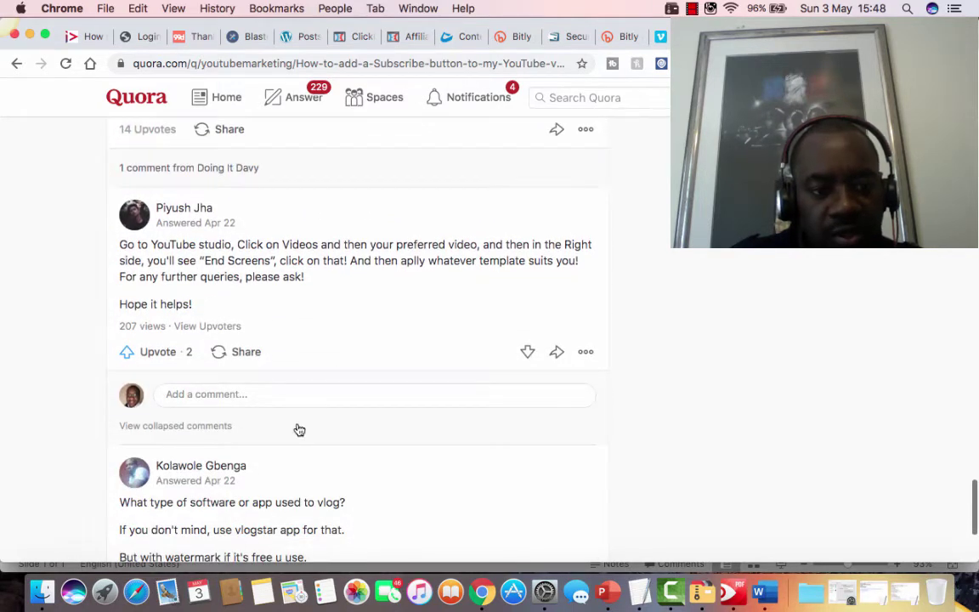
scroll(298, 427, down, 2)
scroll(297, 428, up, 5)
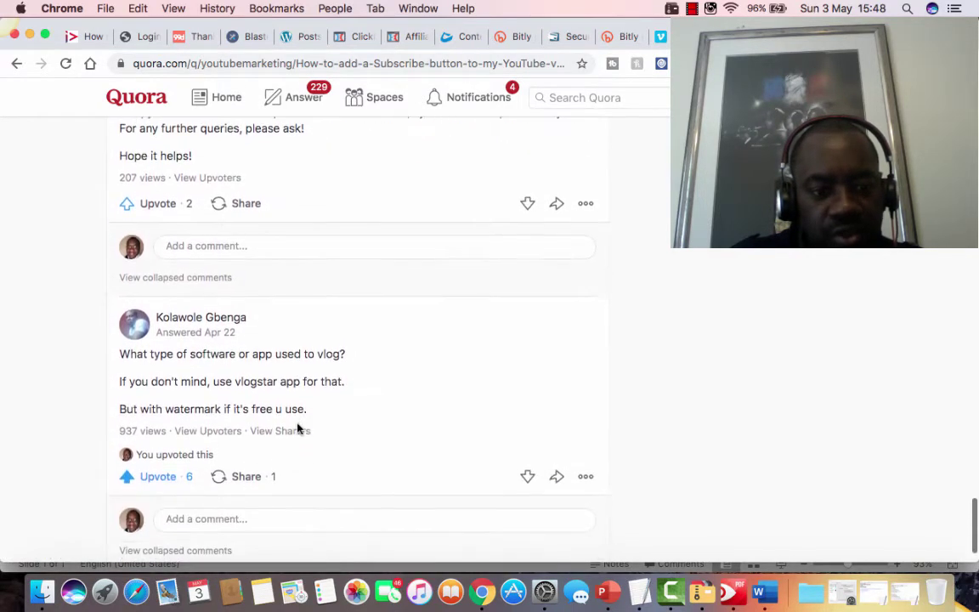
- Return to the first answer's author line and highlight the website JustVideoMarketing.com in the credential
scroll(298, 428, up, 15)
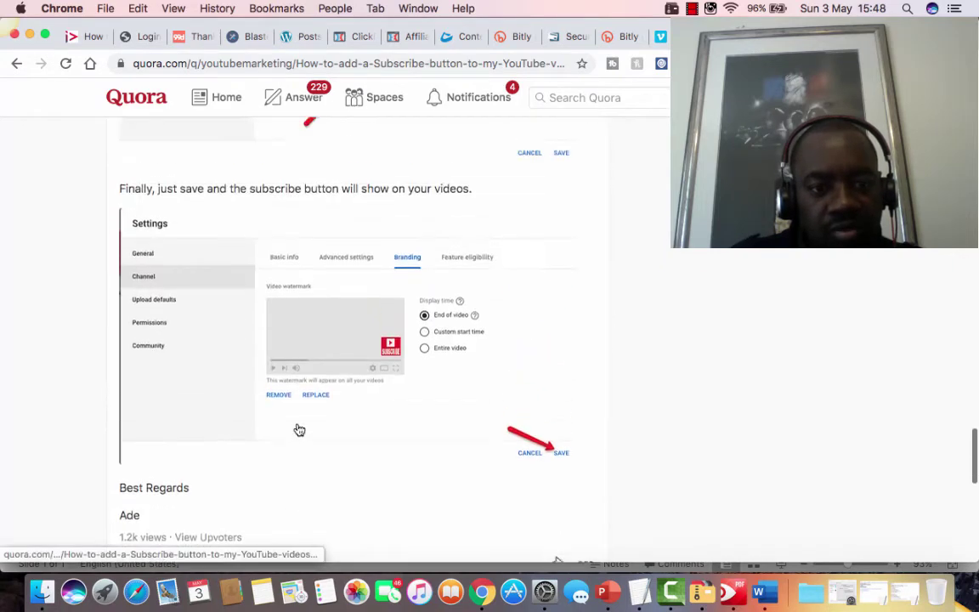
scroll(297, 425, up, 20)
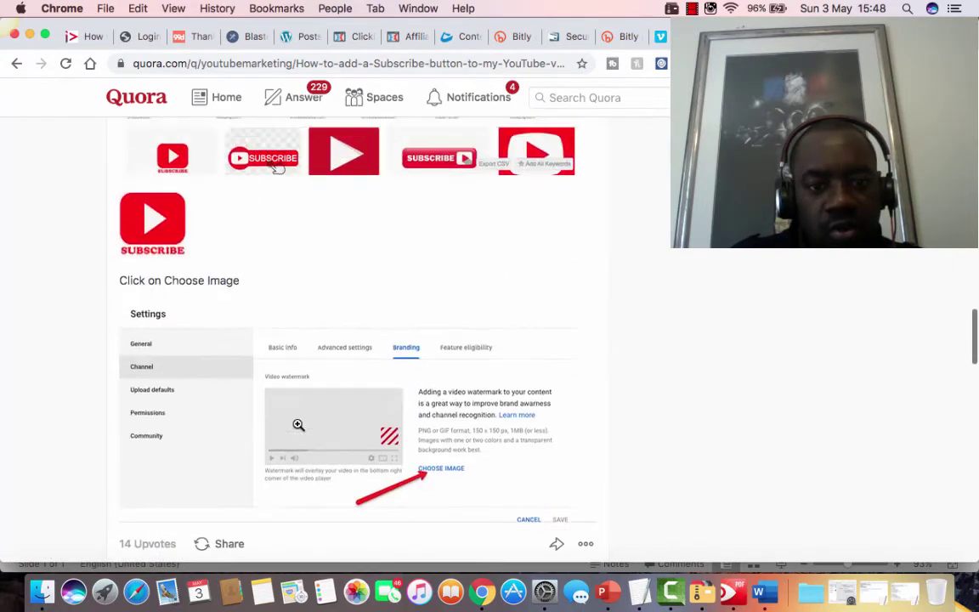
scroll(298, 425, up, 20)
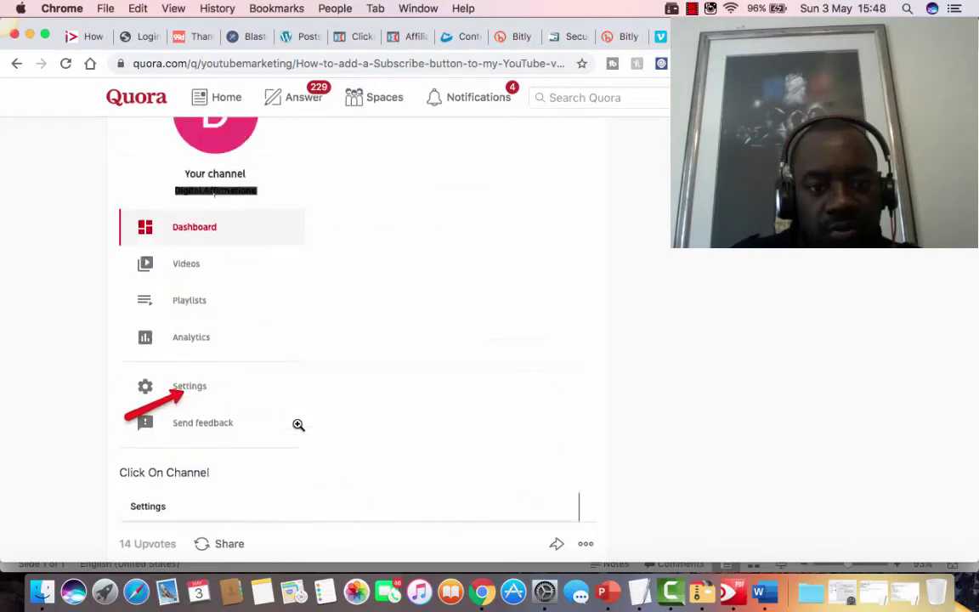
scroll(328, 365, up, 5)
scroll(321, 371, down, 2)
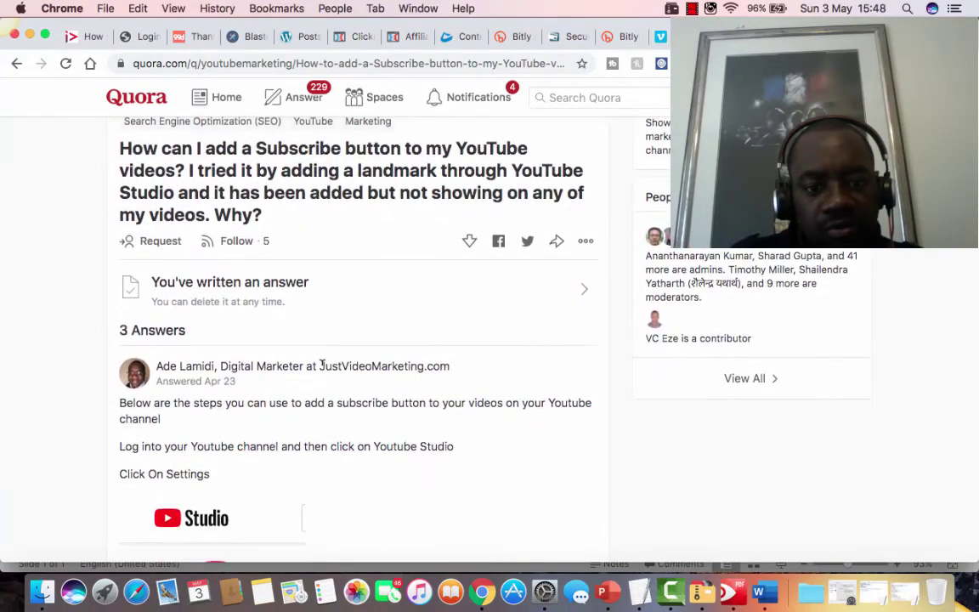
drag(320, 367, 450, 366)
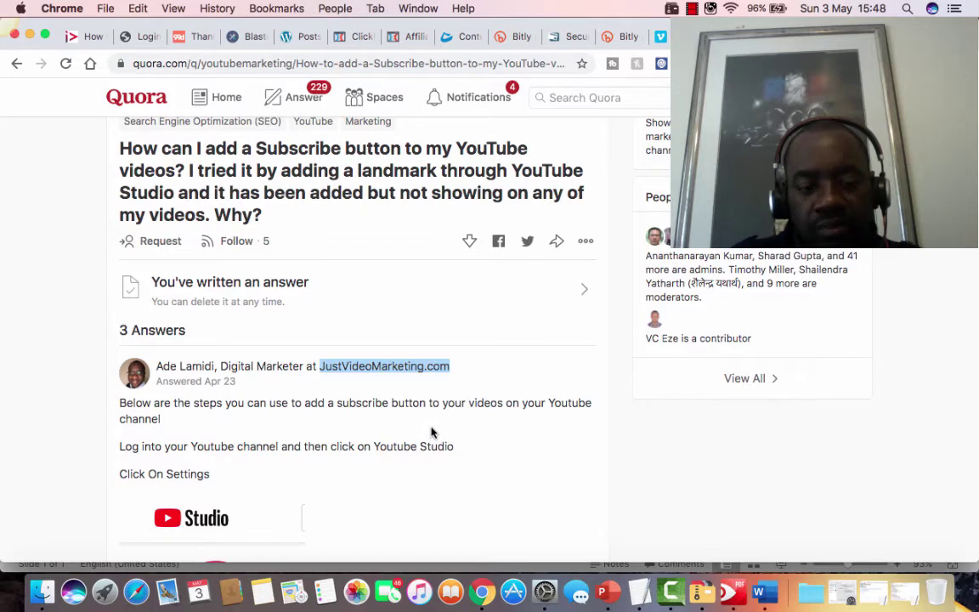
- Examine how the question, the author's website credential and the opening instructions of the first answer are presented
scroll(420, 434, down, 10)
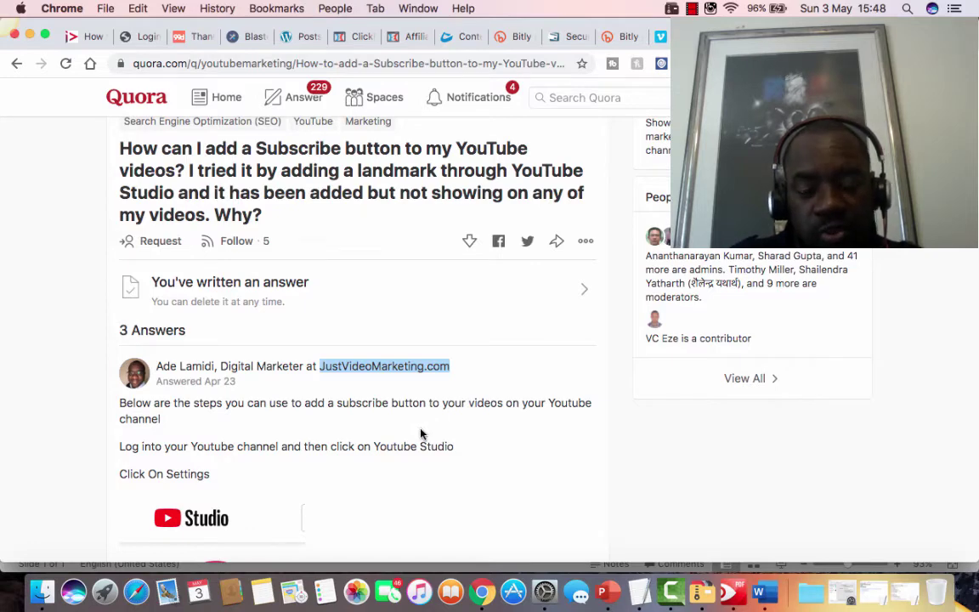
scroll(420, 434, down, 5)
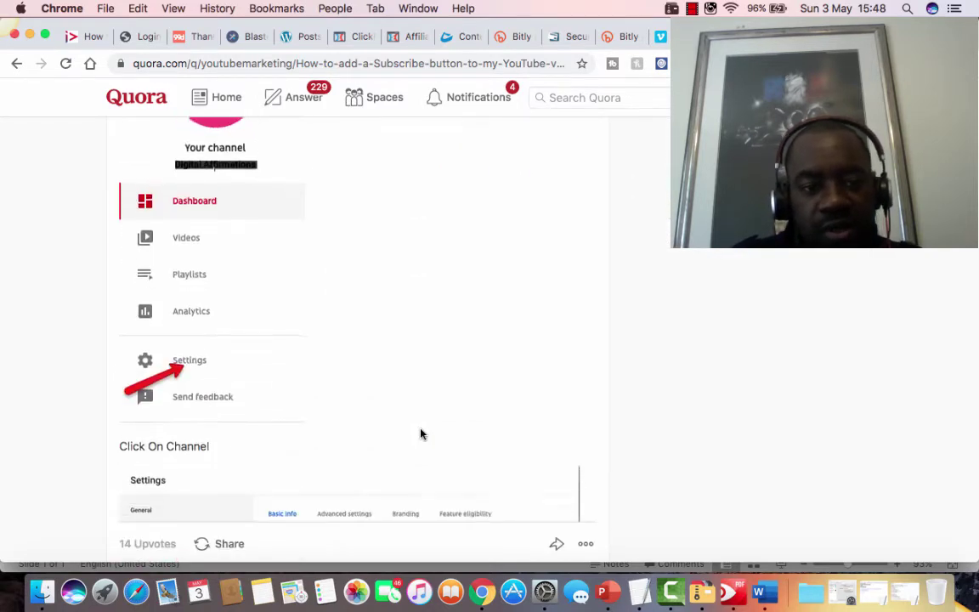
scroll(420, 435, up, 4)
scroll(419, 434, up, 4)
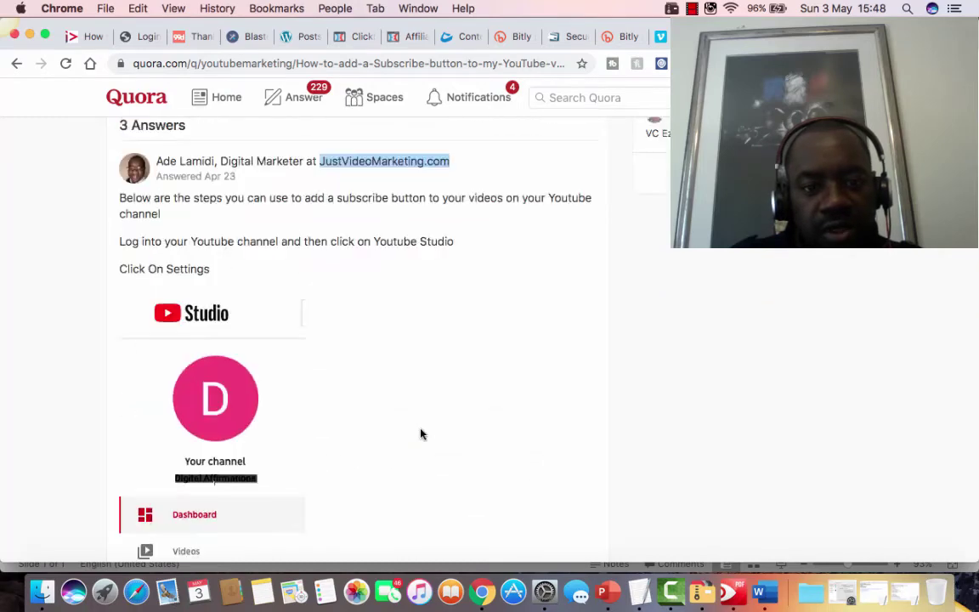
scroll(429, 438, up, 1)
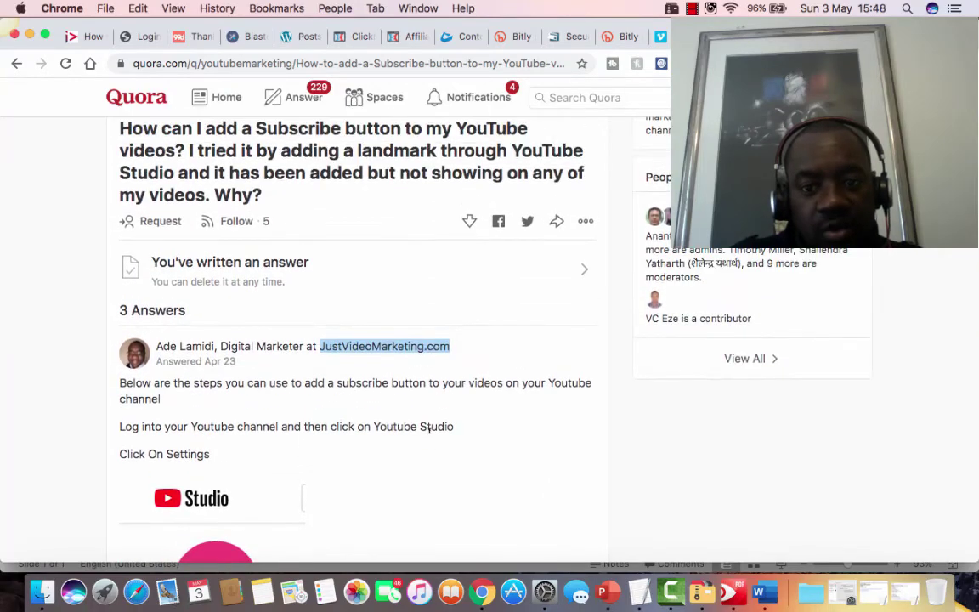
scroll(429, 433, down, 2)
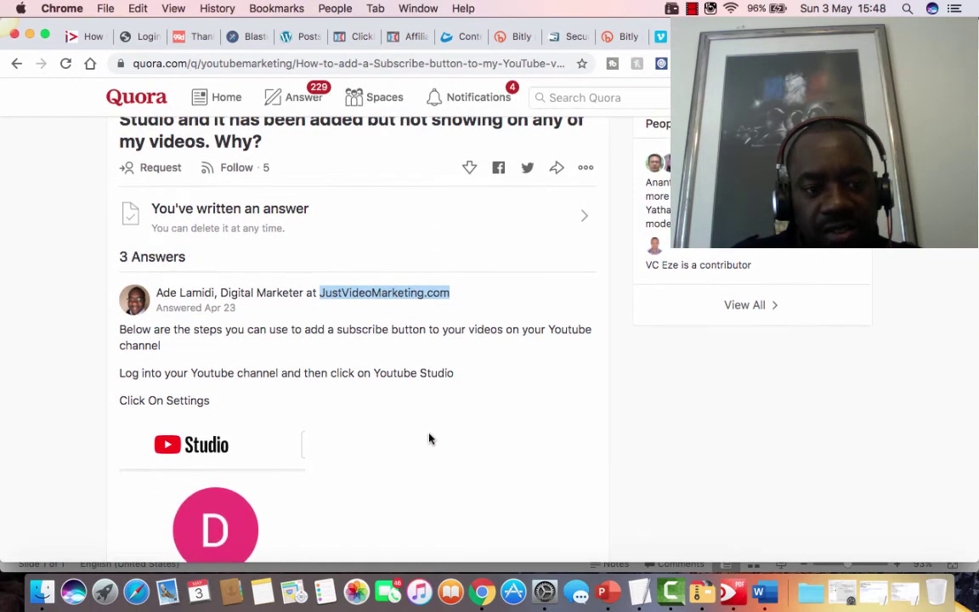
scroll(429, 439, up, 2)
scroll(429, 439, up, 1)
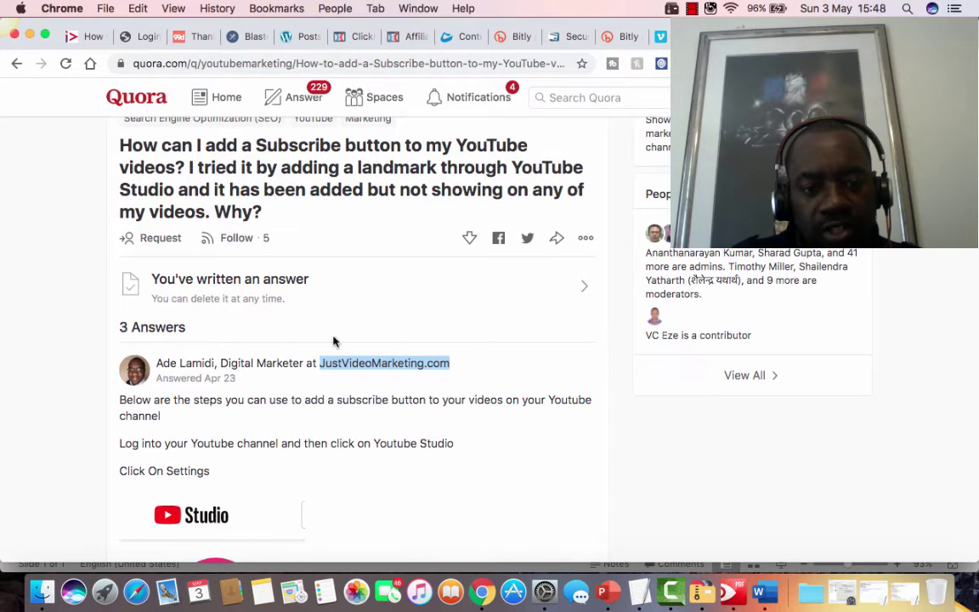
scroll(283, 282, down, 4)
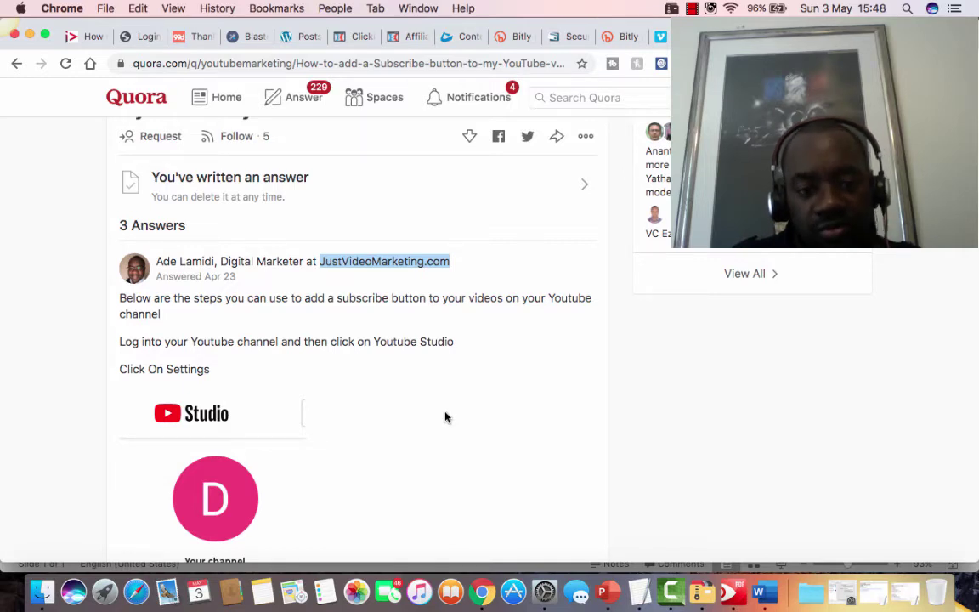
- Go through the first answer's illustrated steps to its end and show the additional options for that answer
scroll(445, 417, down, 2)
scroll(445, 417, down, 7)
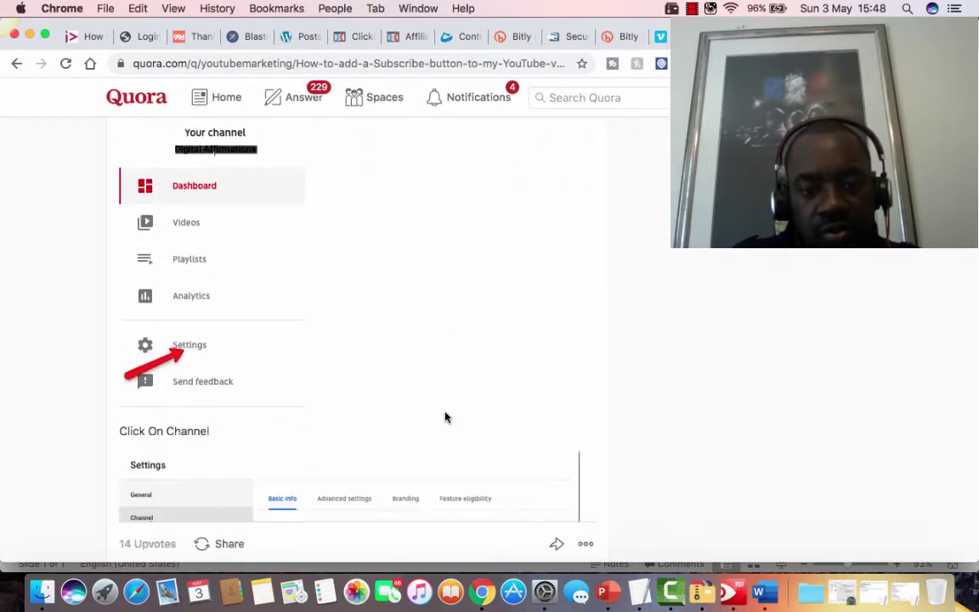
scroll(445, 413, down, 9)
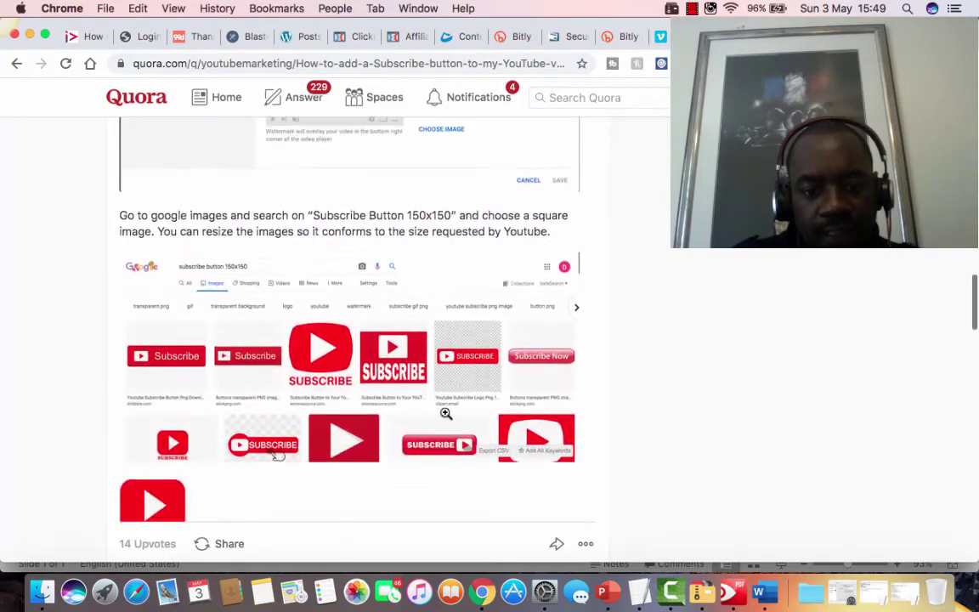
scroll(446, 413, down, 9)
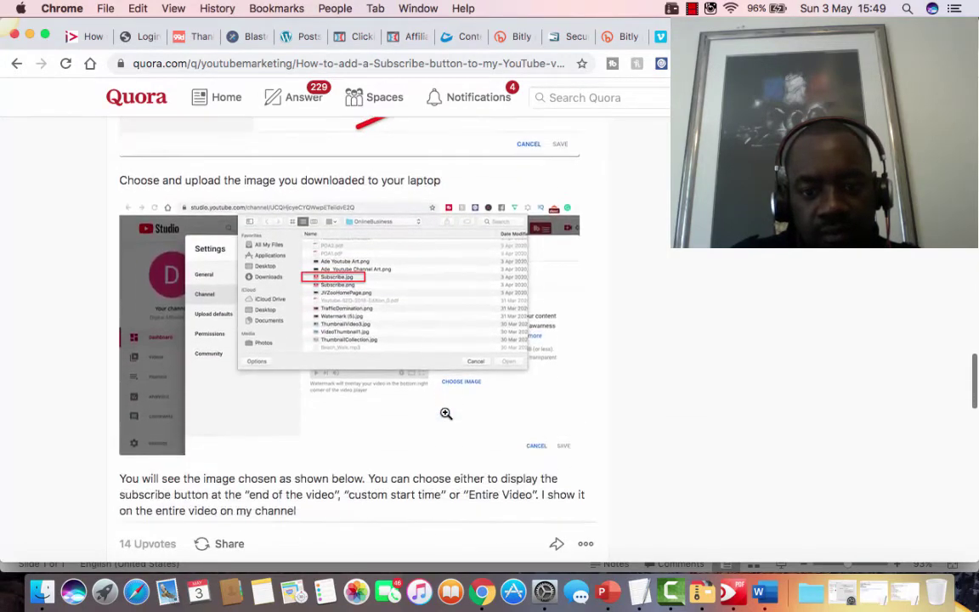
scroll(445, 413, down, 10)
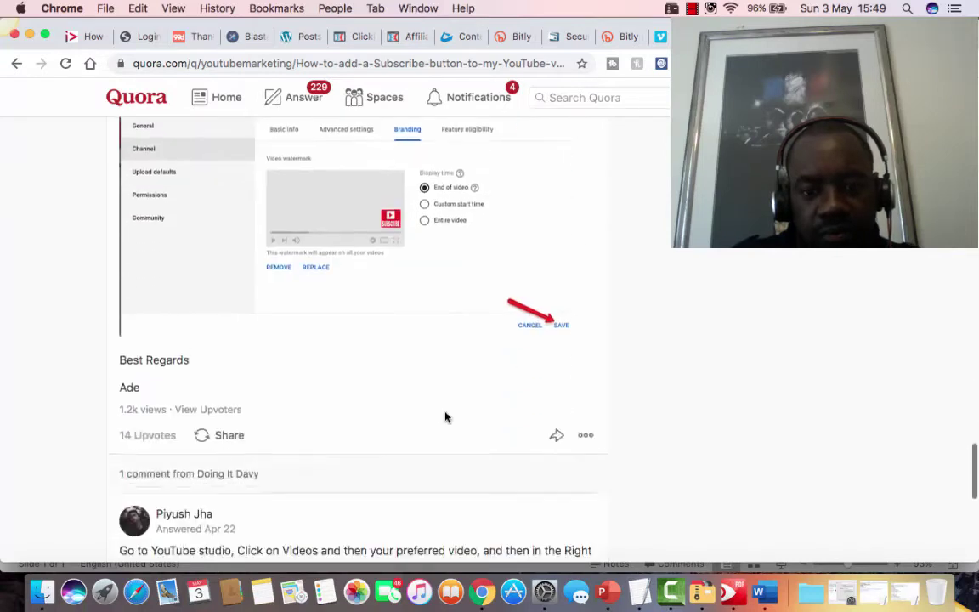
scroll(595, 443, up, 2)
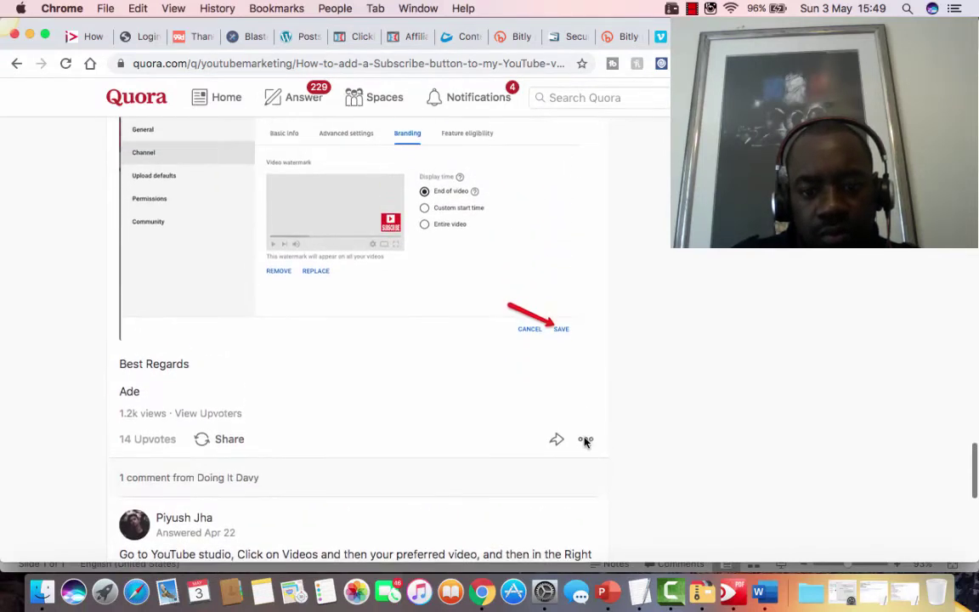
click(586, 438)
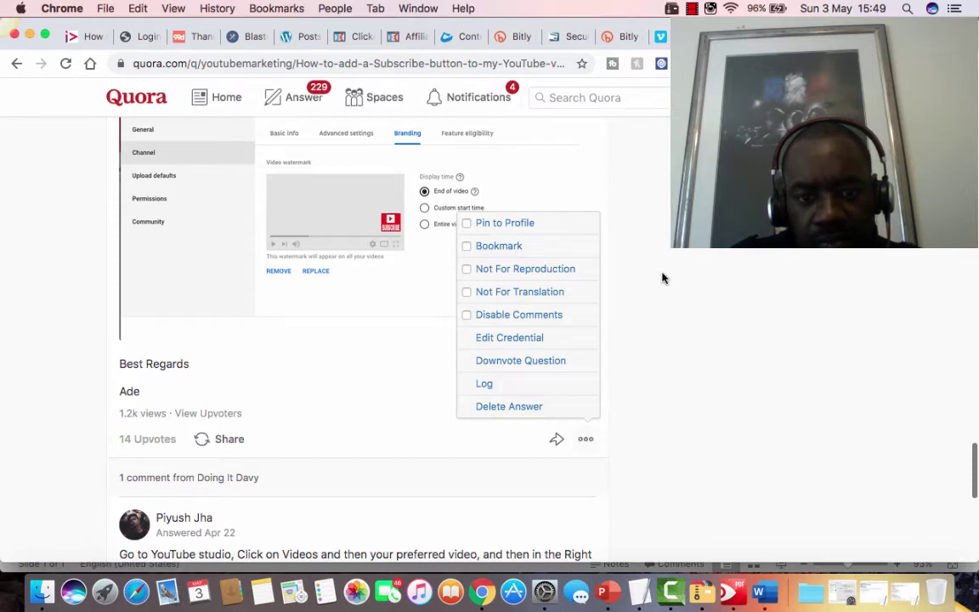
- Dismiss the answer's options and review the answer back up to the question's heading
scroll(580, 329, up, 5)
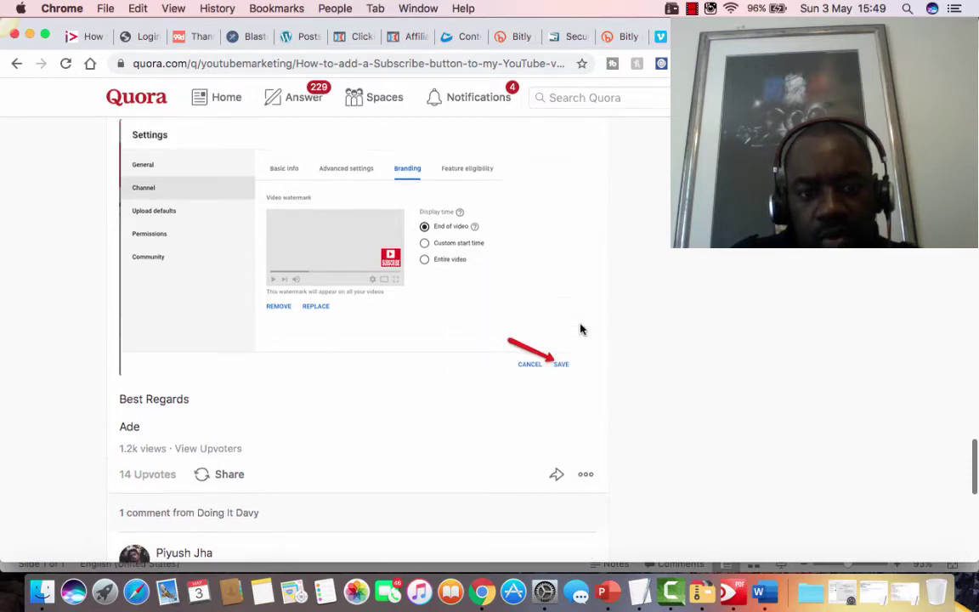
scroll(581, 329, up, 20)
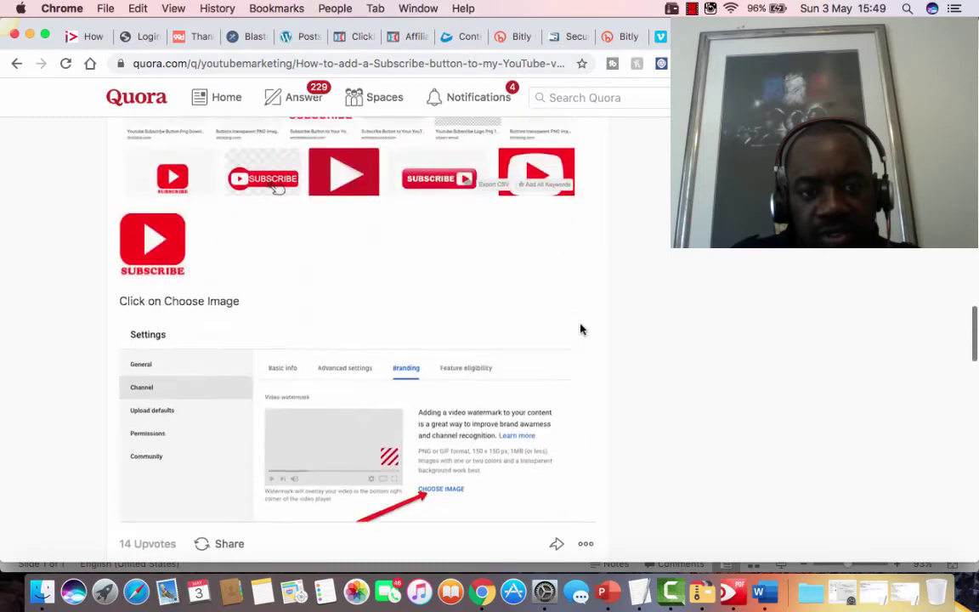
scroll(580, 329, up, 20)
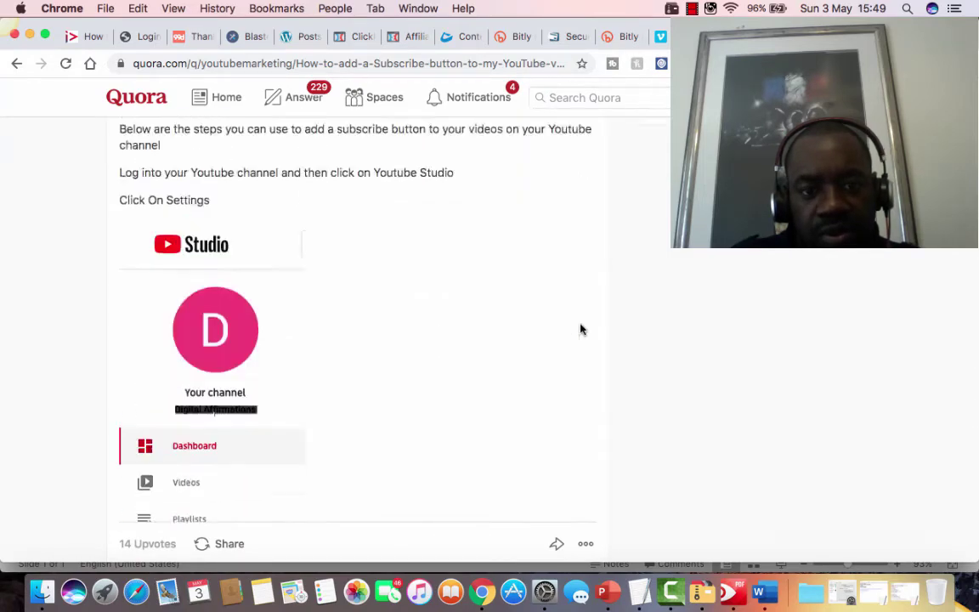
scroll(580, 329, down, 2)
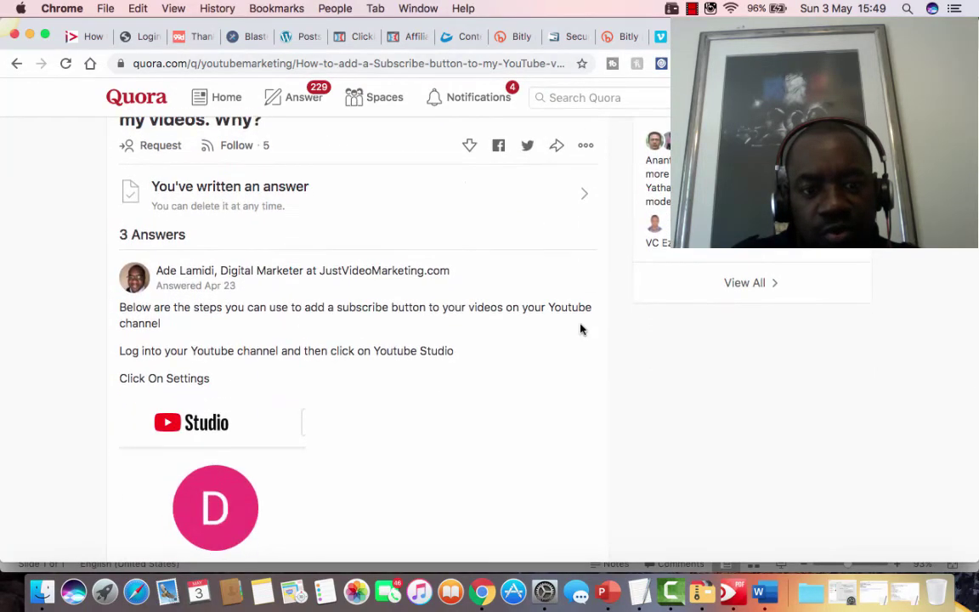
scroll(581, 329, up, 1)
scroll(582, 329, up, 3)
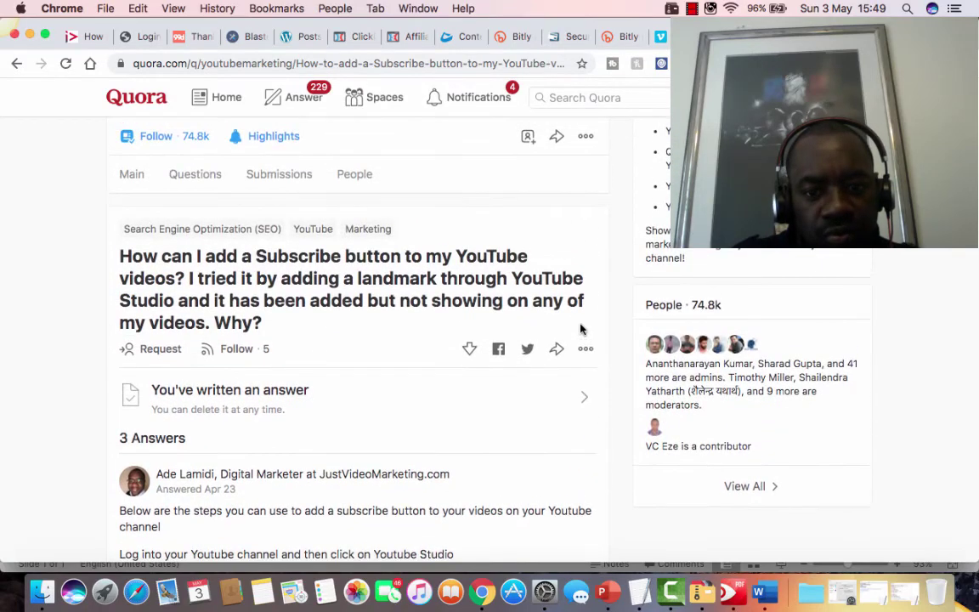
scroll(581, 329, down, 1)
- Open the YouTube Marketing space's People page and look through its list of admins
click(587, 314)
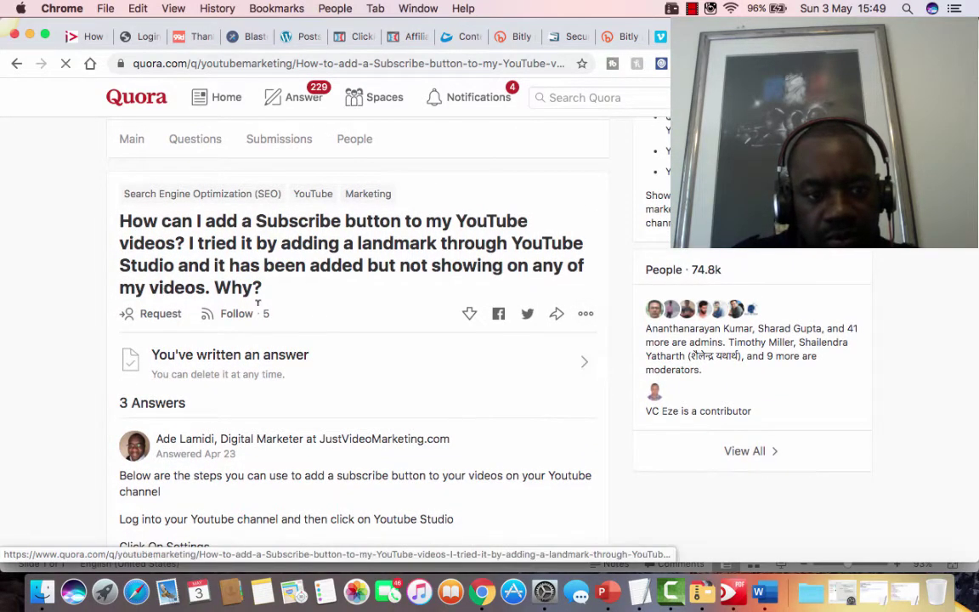
scroll(322, 307, down, 3)
scroll(322, 304, down, 1)
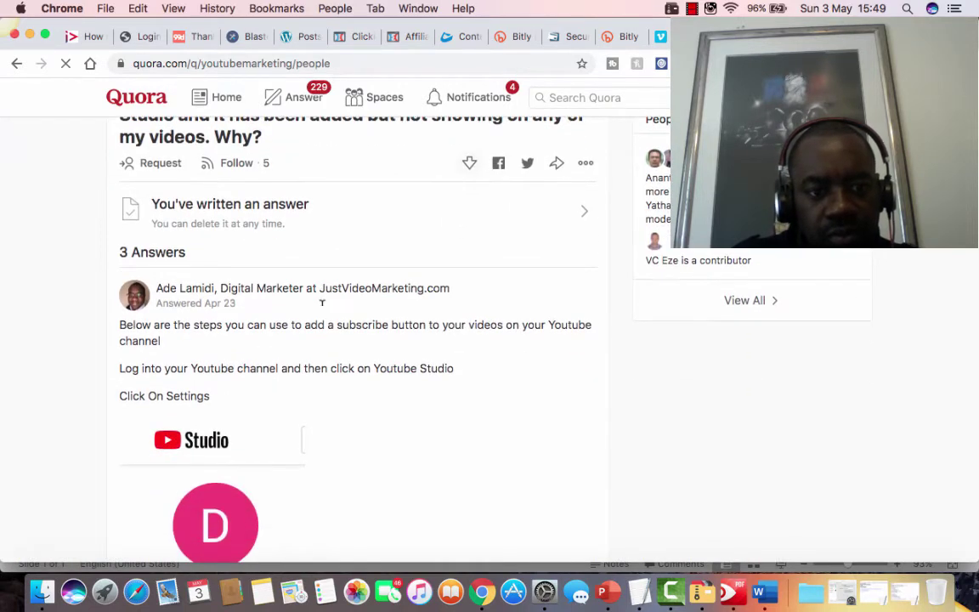
scroll(323, 303, up, 4)
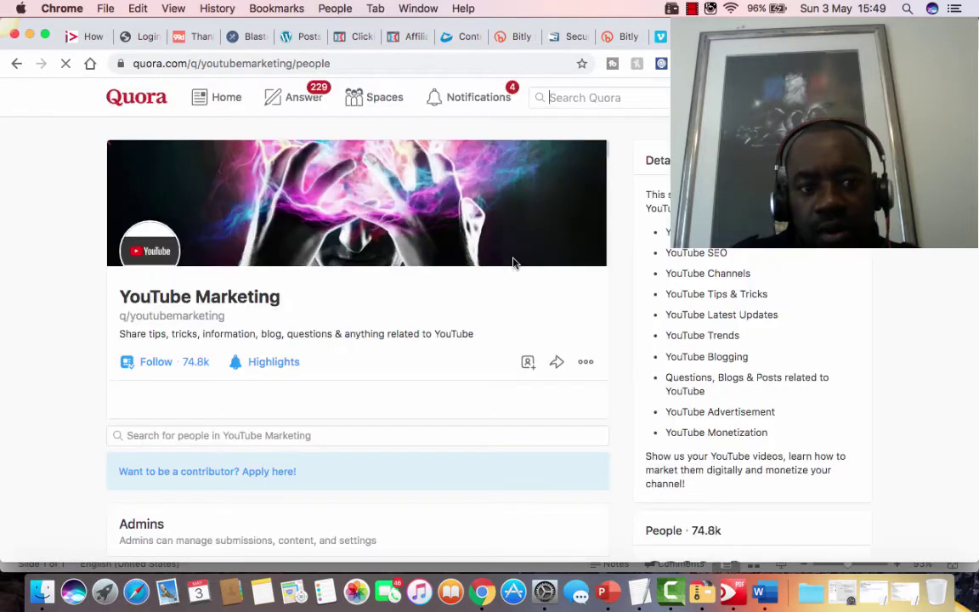
scroll(522, 235, down, 10)
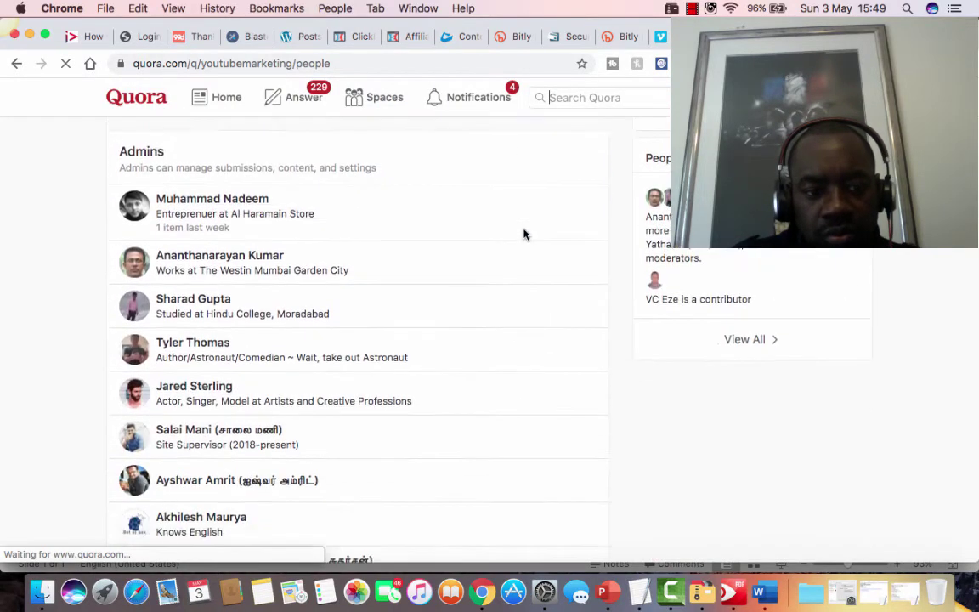
scroll(524, 235, up, 10)
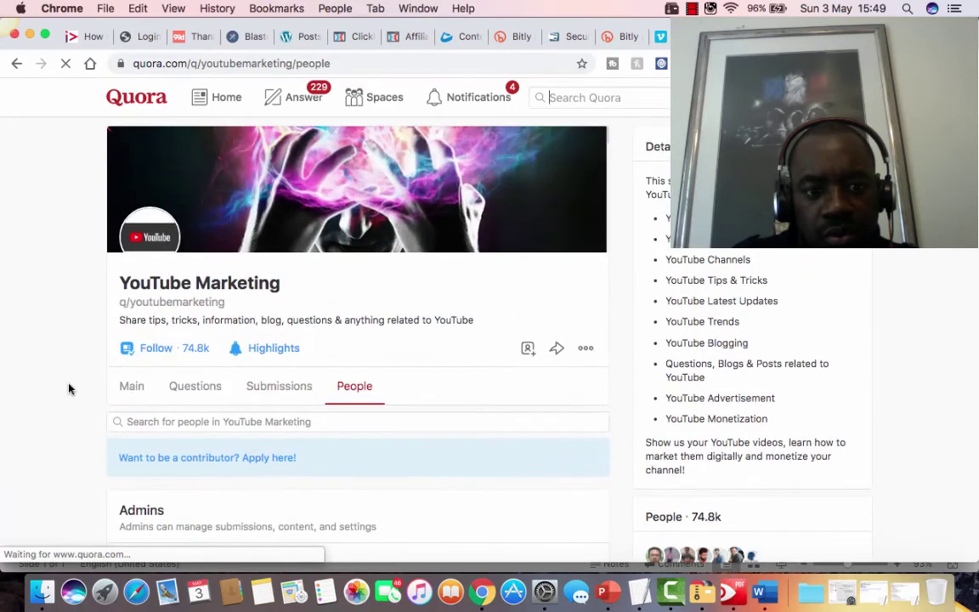
- Open the YouTube Marketing space's Questions page and look over its most recent questions
click(177, 392)
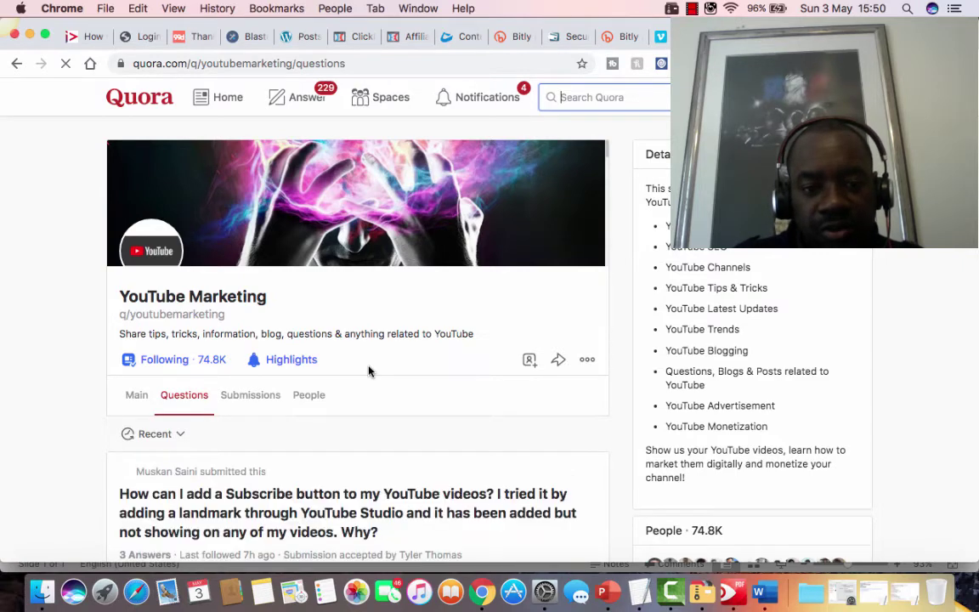
scroll(368, 371, down, 5)
scroll(368, 370, down, 1)
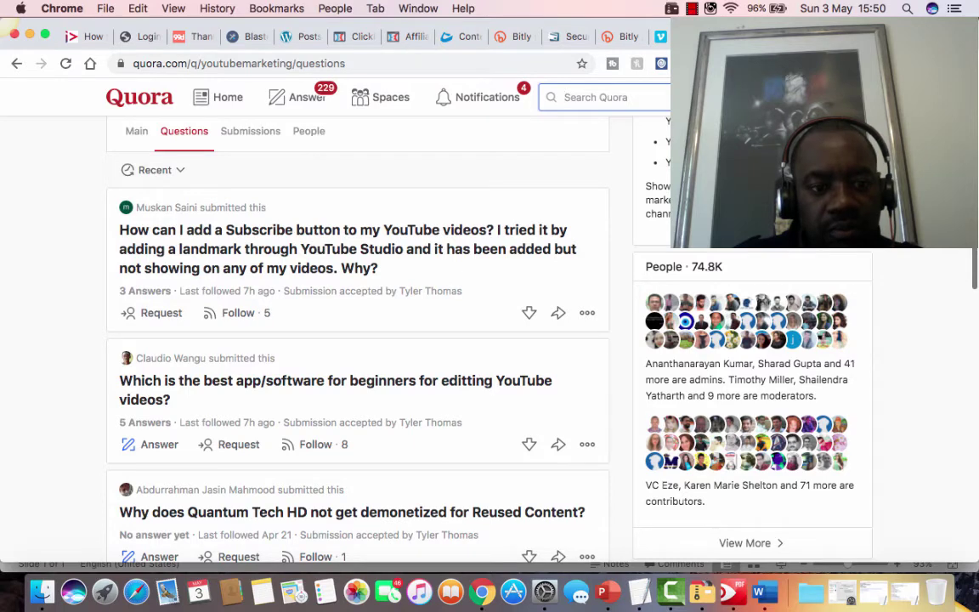
- Switch to the new WordPress post, title it "How To Add A Subscribe Button To Youtube Videos", and start an empty paragraph beneath
click(765, 36)
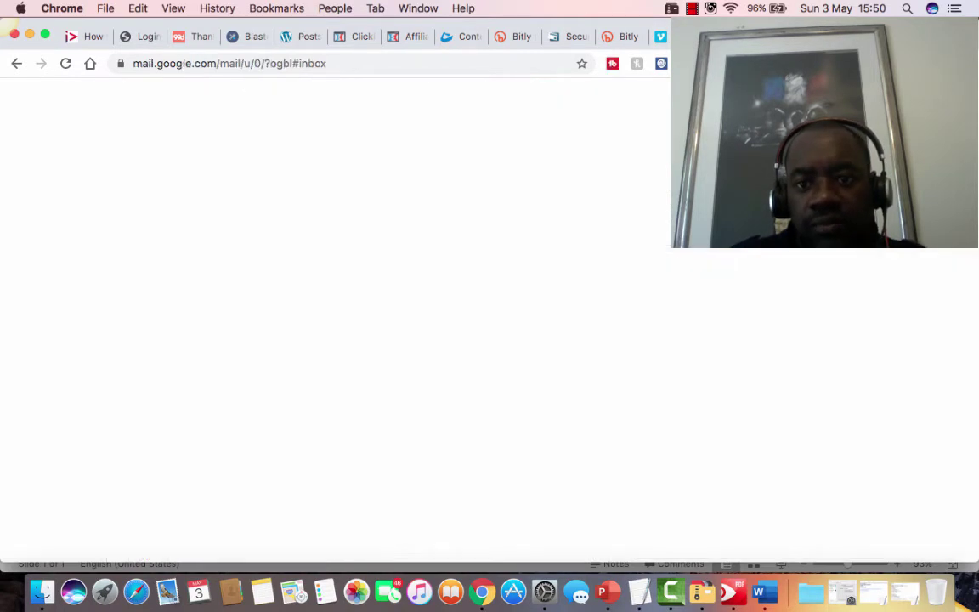
click(299, 36)
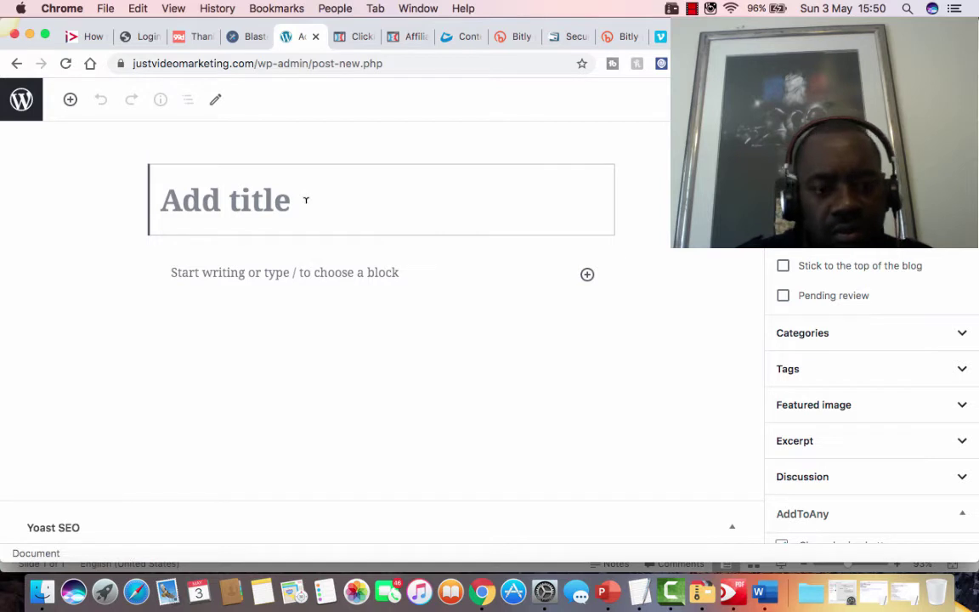
text(H)
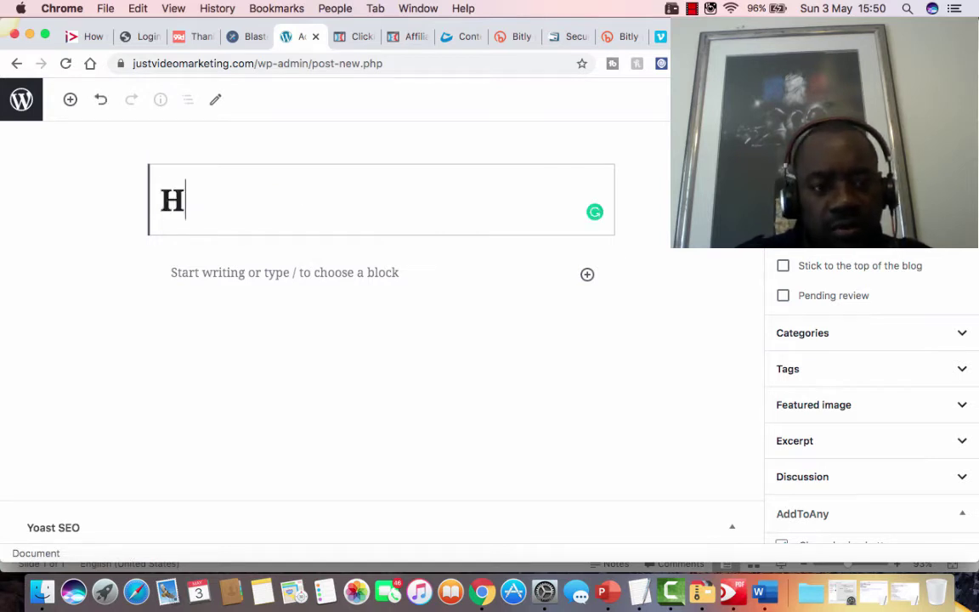
text(ow T)
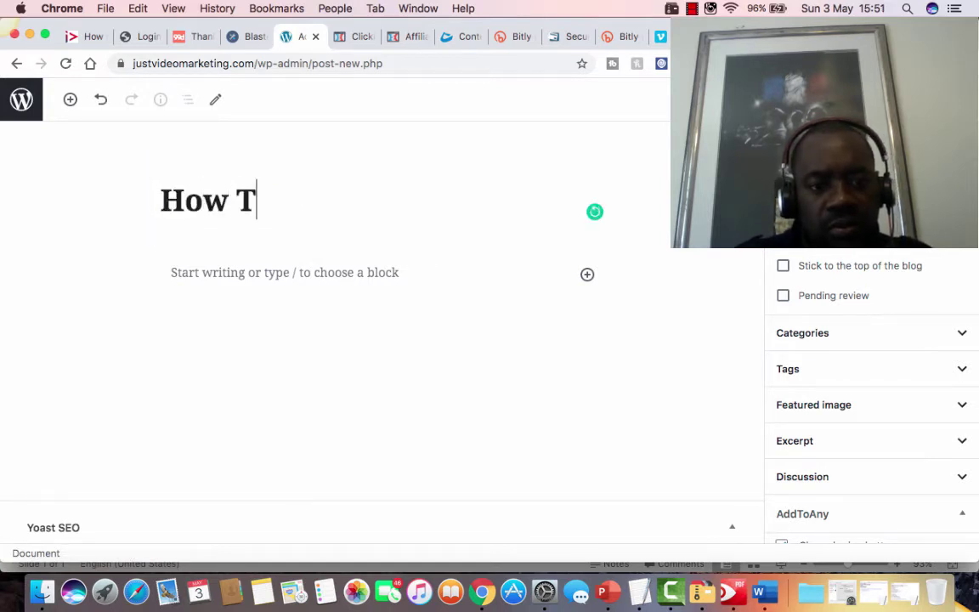
text(o Add)
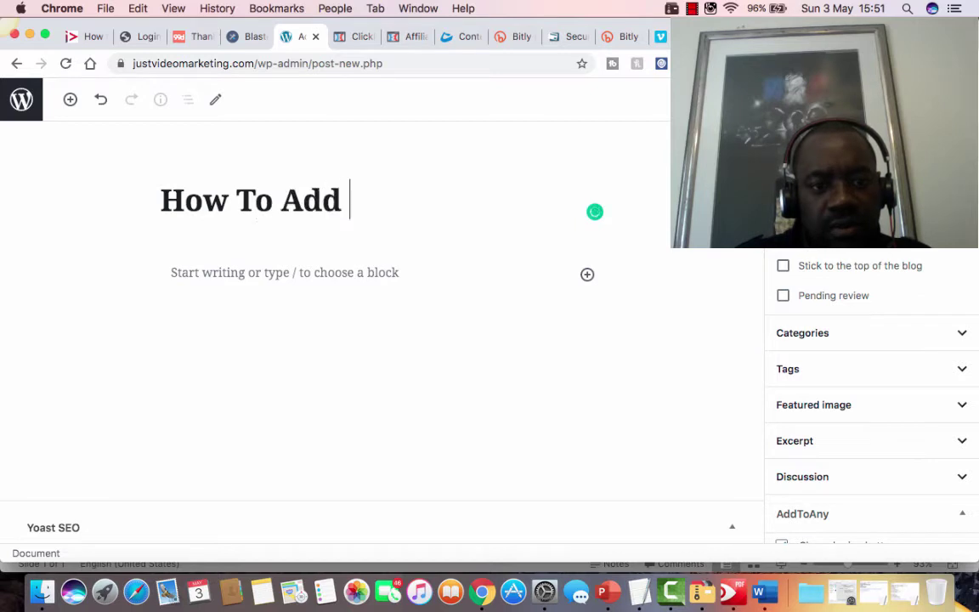
text( A )
text(Sbu)
key(BackSpace)
key(BackSpace)
text(u)
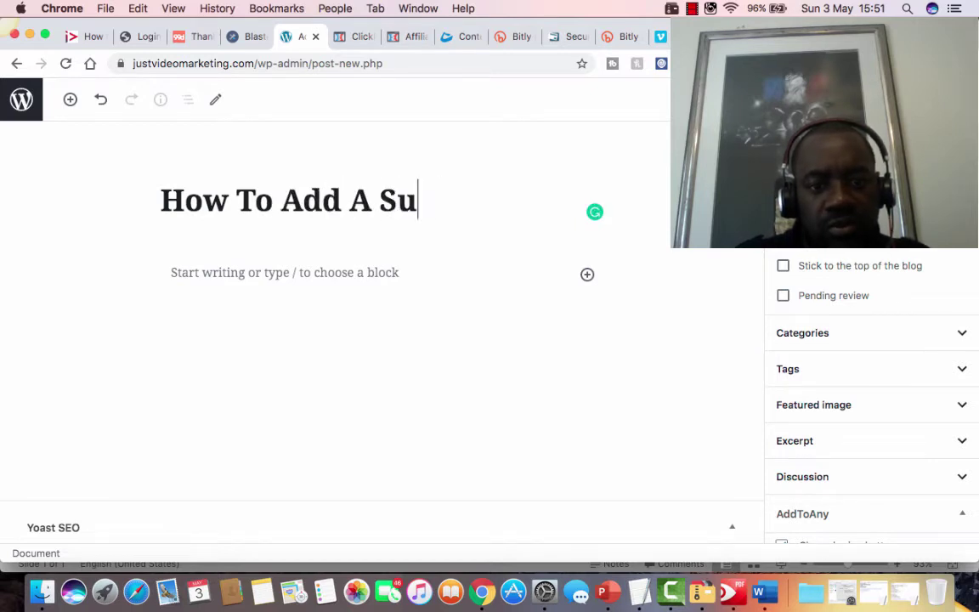
text(bscri)
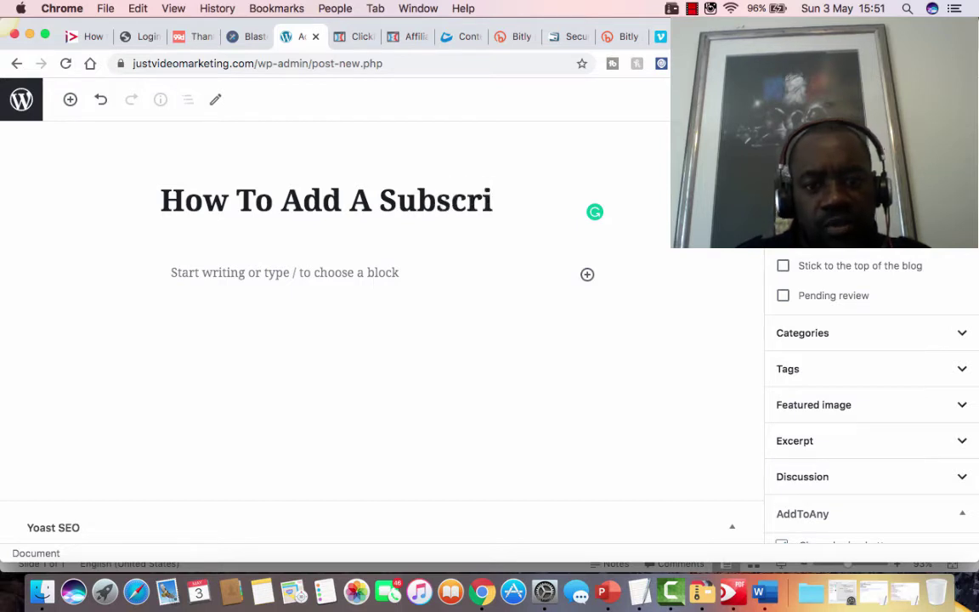
text(be Butt)
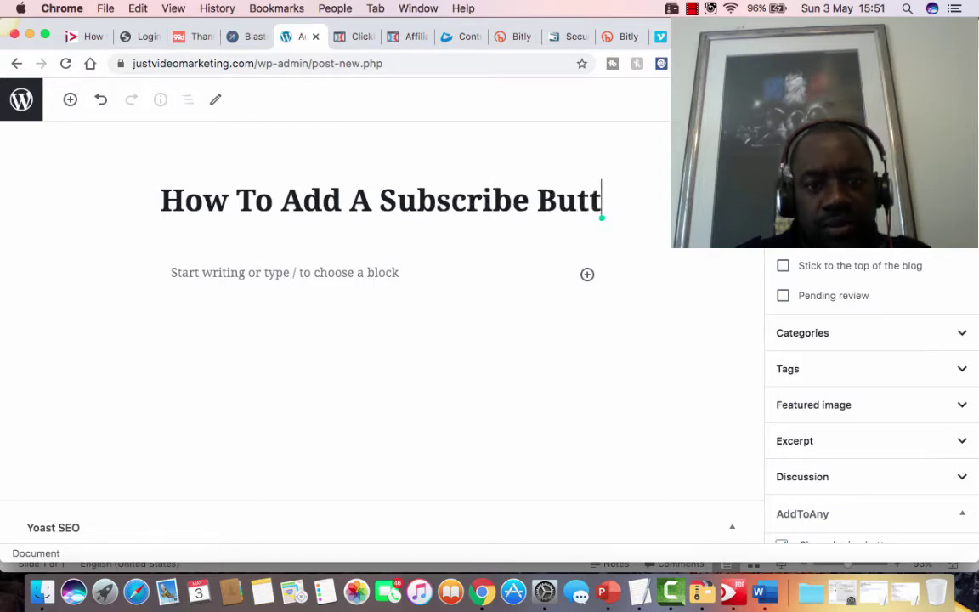
text(on To )
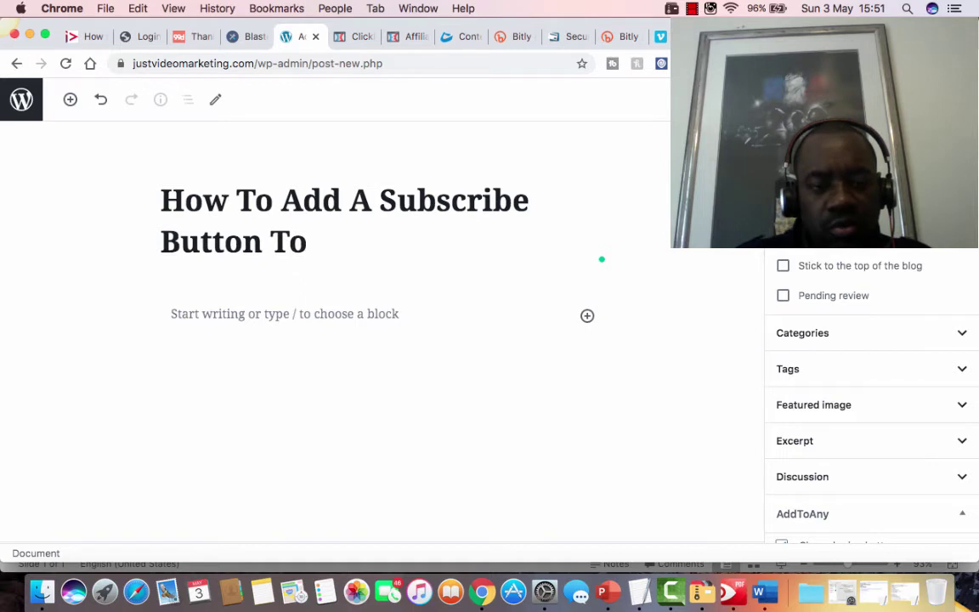
text(Y)
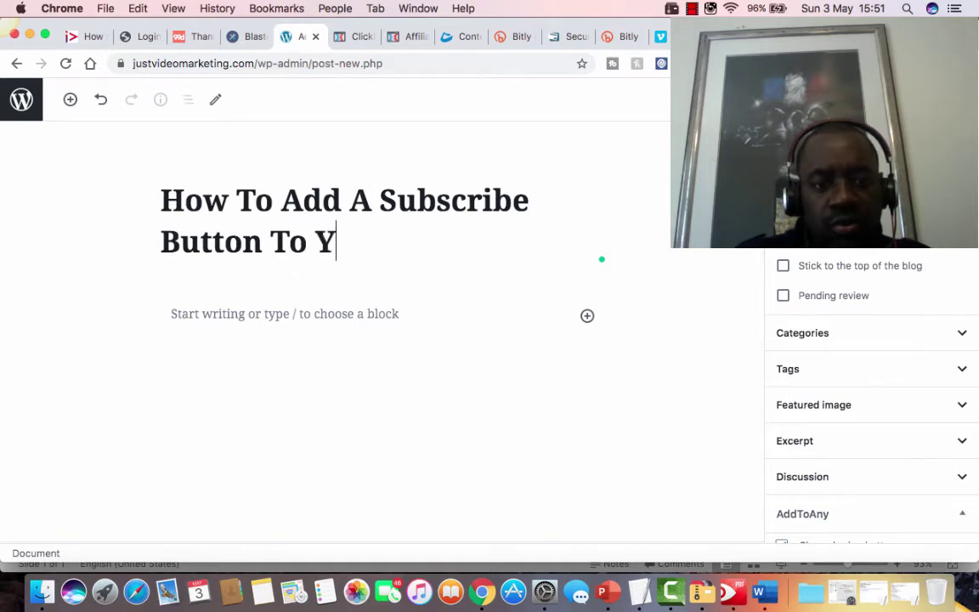
text(outube Ad)
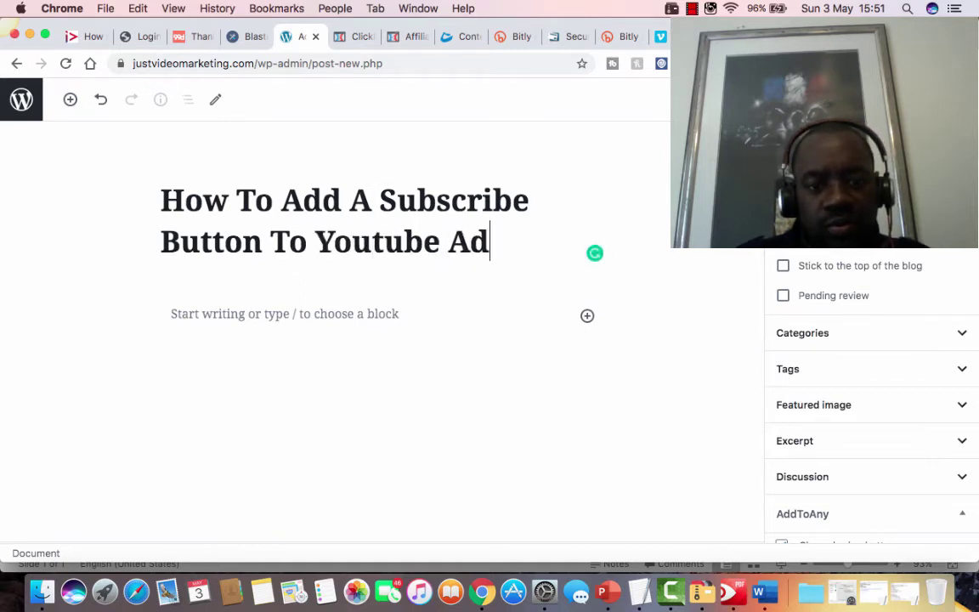
key(BackSpace)
key(BackSpace)
text(v)
key(BackSpace)
text(V)
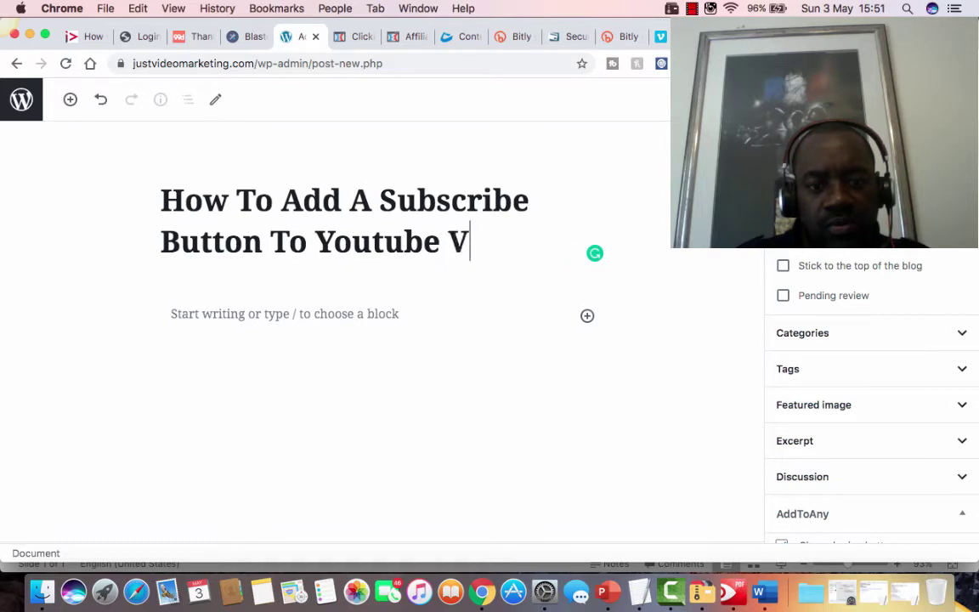
text(ideos)
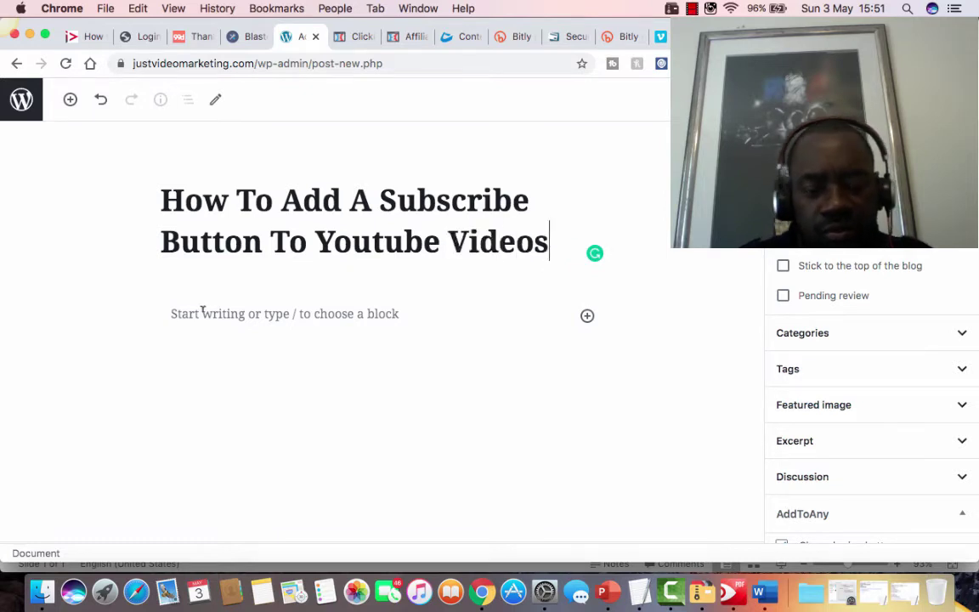
click(463, 368)
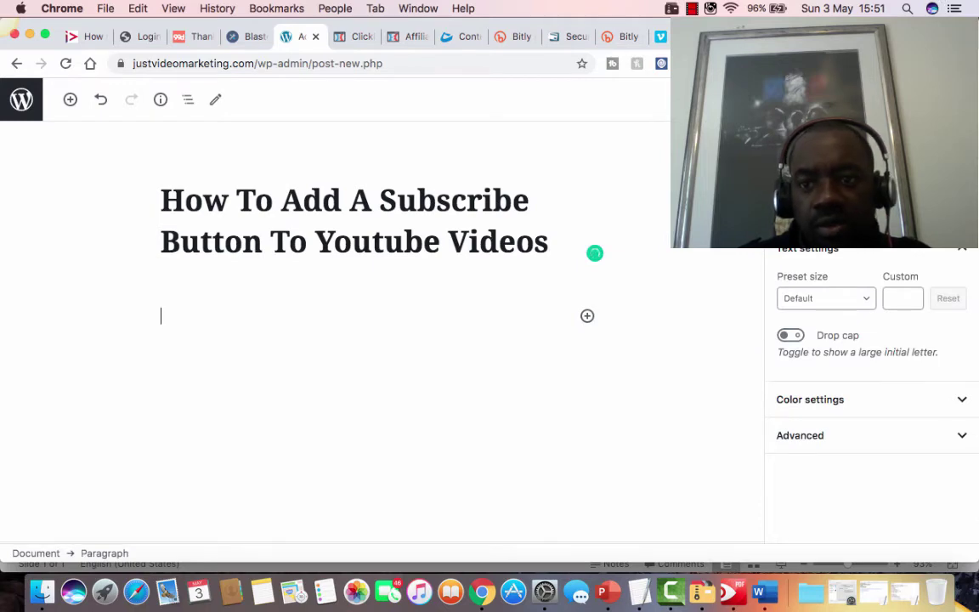
- Switch back to Quora and open the question about adding a Subscribe button to YouTube videos at its first answer
click(786, 37)
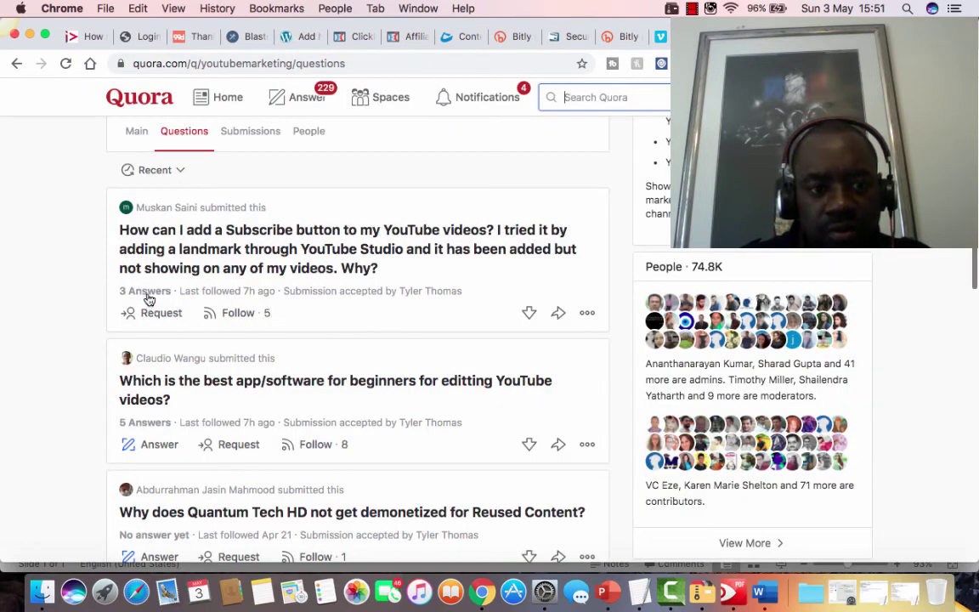
click(407, 328)
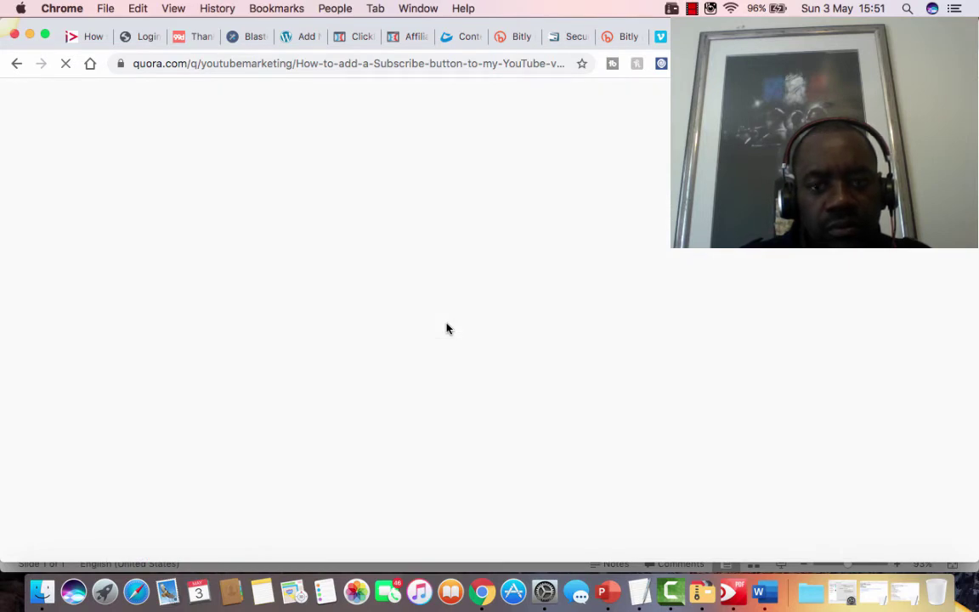
scroll(450, 329, down, 3)
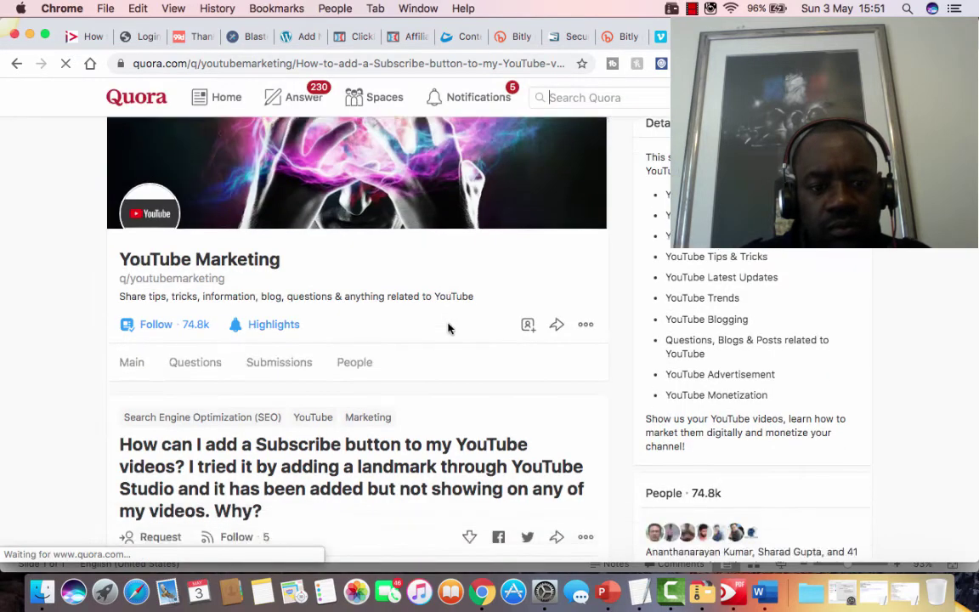
scroll(449, 329, down, 5)
scroll(125, 306, down, 1)
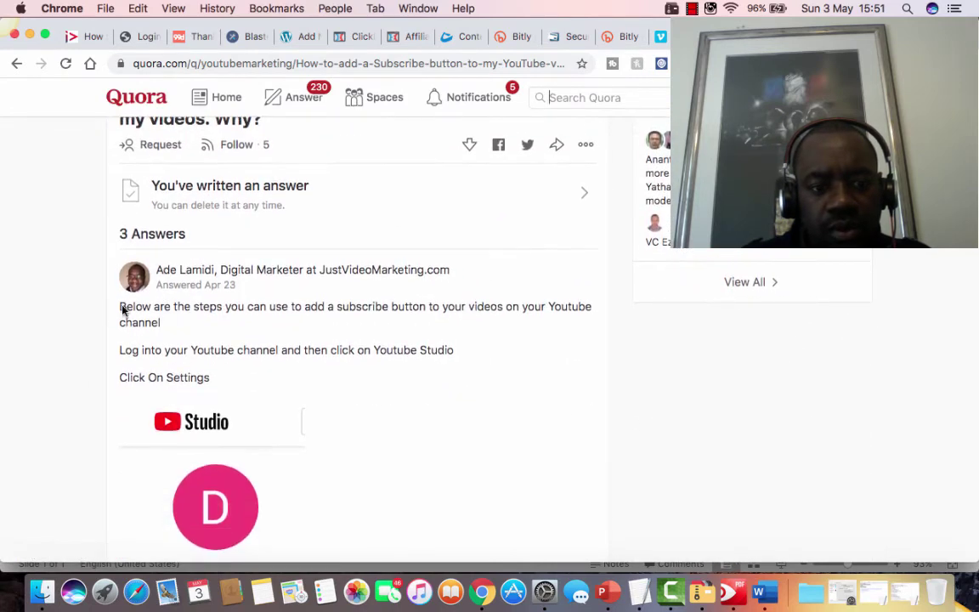
- Copy the first answer's text and images from "Below are the steps" through "Choose and upload the image you downloaded to your laptop"
drag(119, 311, 159, 310)
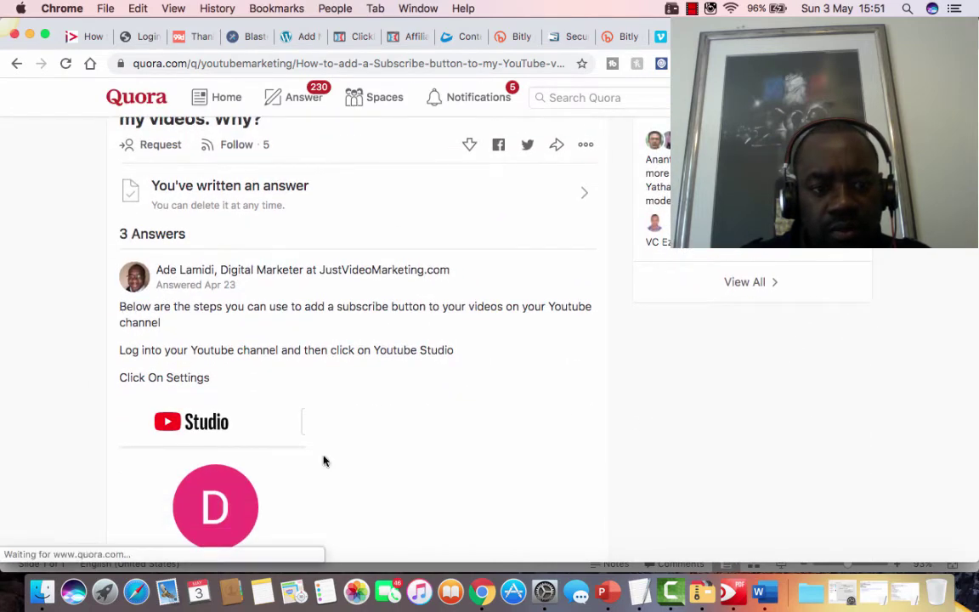
drag(340, 554, 344, 559)
drag(339, 400, 443, 307)
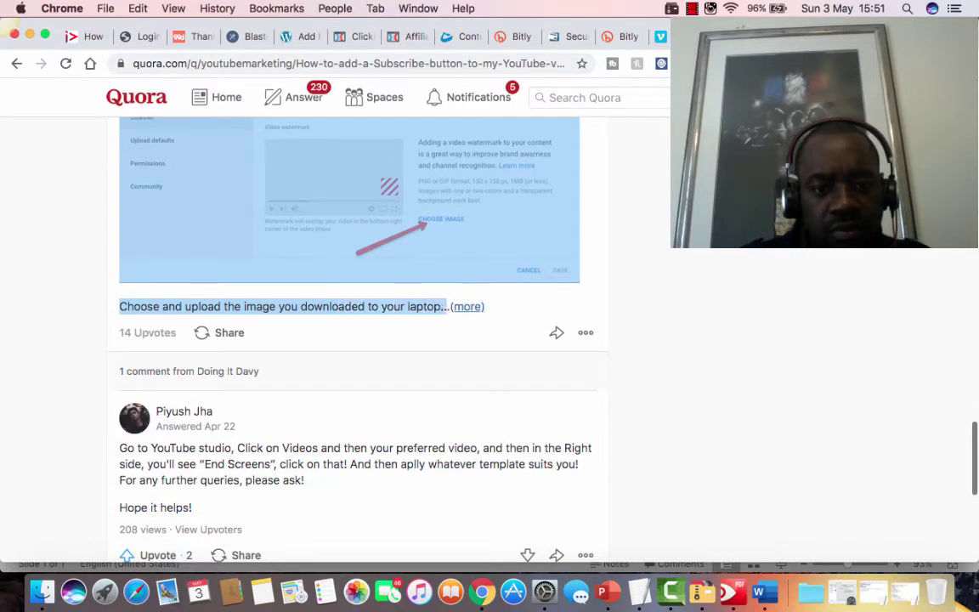
click(137, 8)
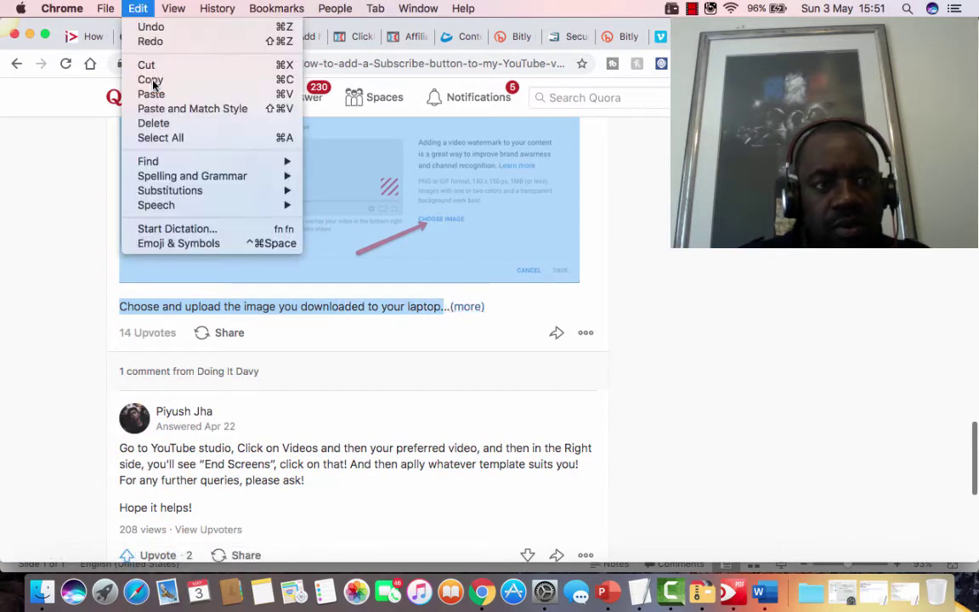
click(151, 79)
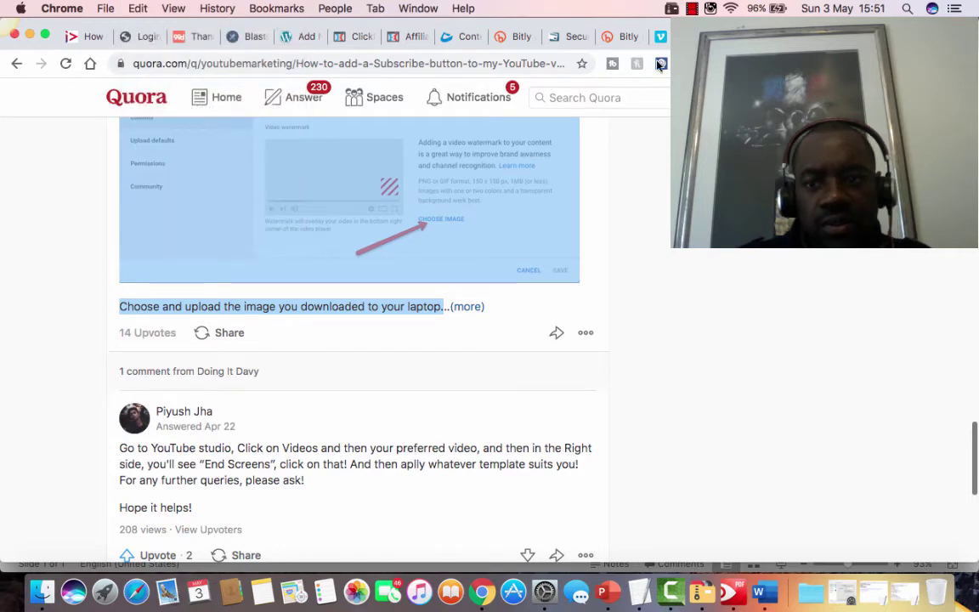
- Paste the copied answer into the body of the WordPress post and check the pasted steps and images
click(500, 38)
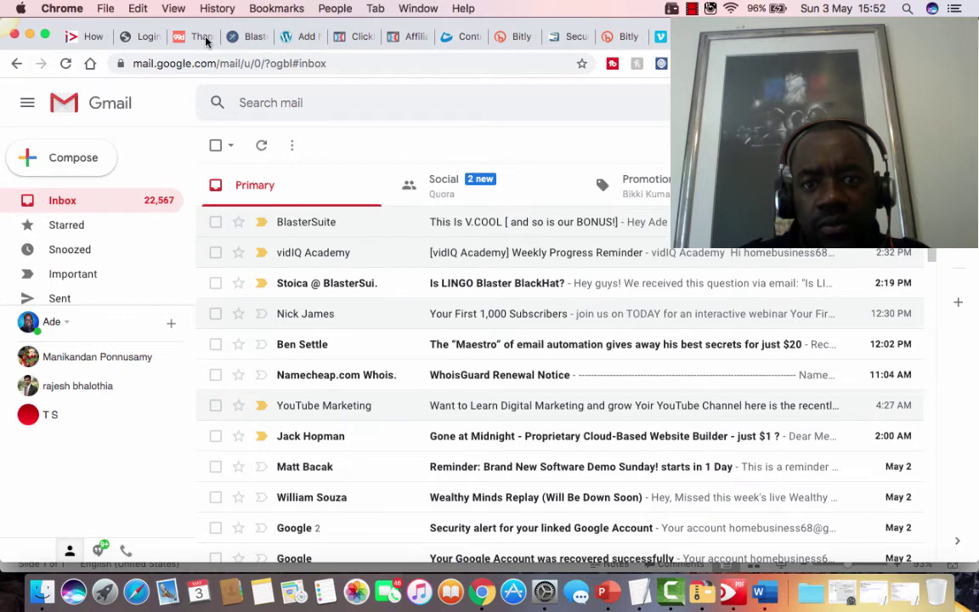
click(290, 40)
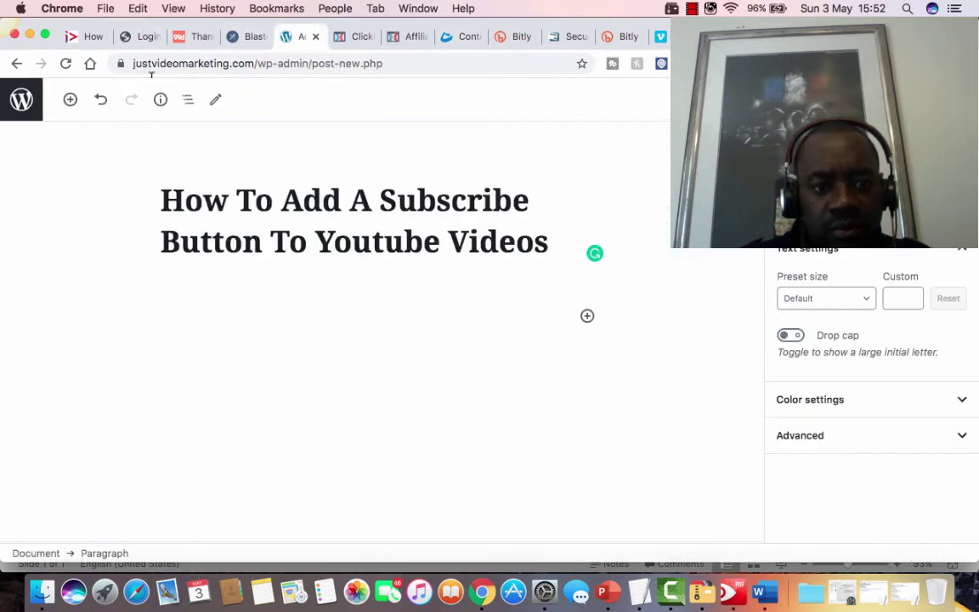
click(138, 8)
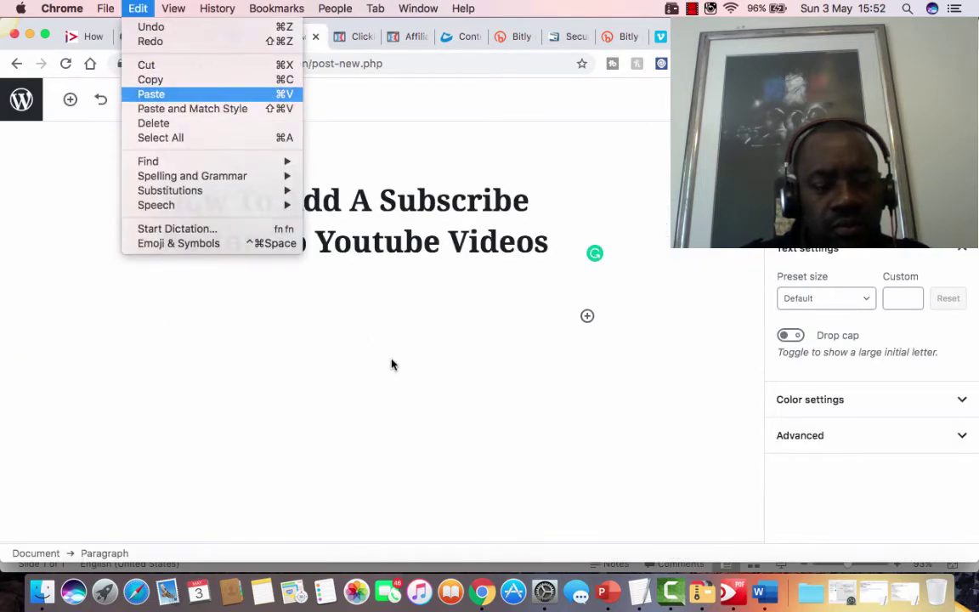
click(150, 96)
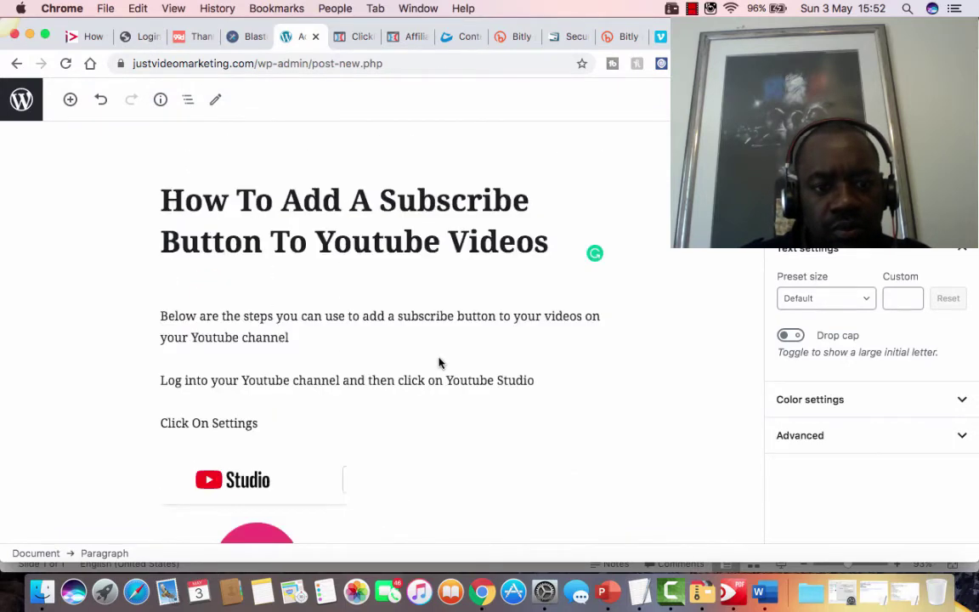
scroll(439, 360, down, 10)
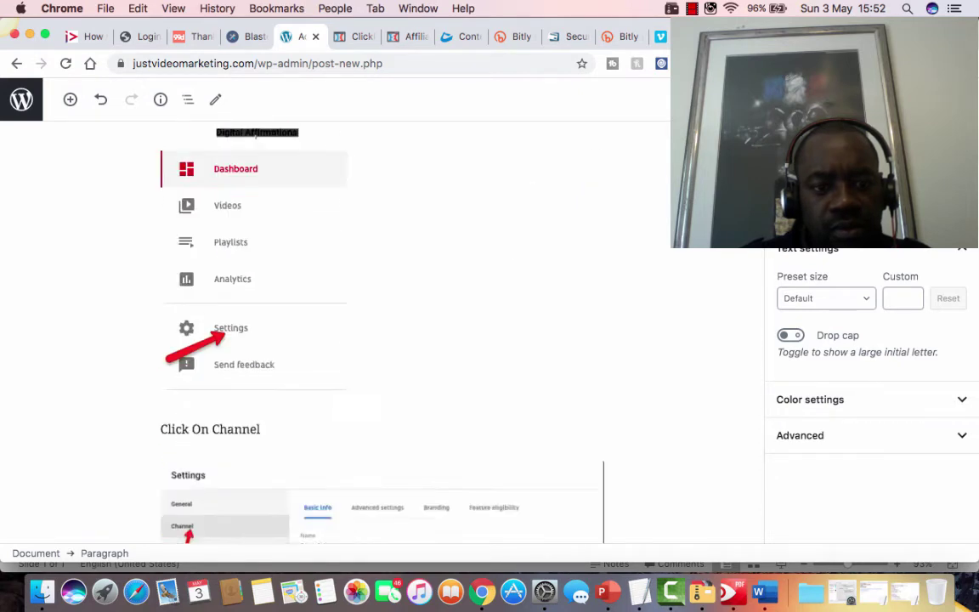
scroll(383, 340, down, 1)
- Expand the Quora answer, copy its remaining steps through the last Settings image above the sign-off, and switch back to the WordPress post
click(731, 36)
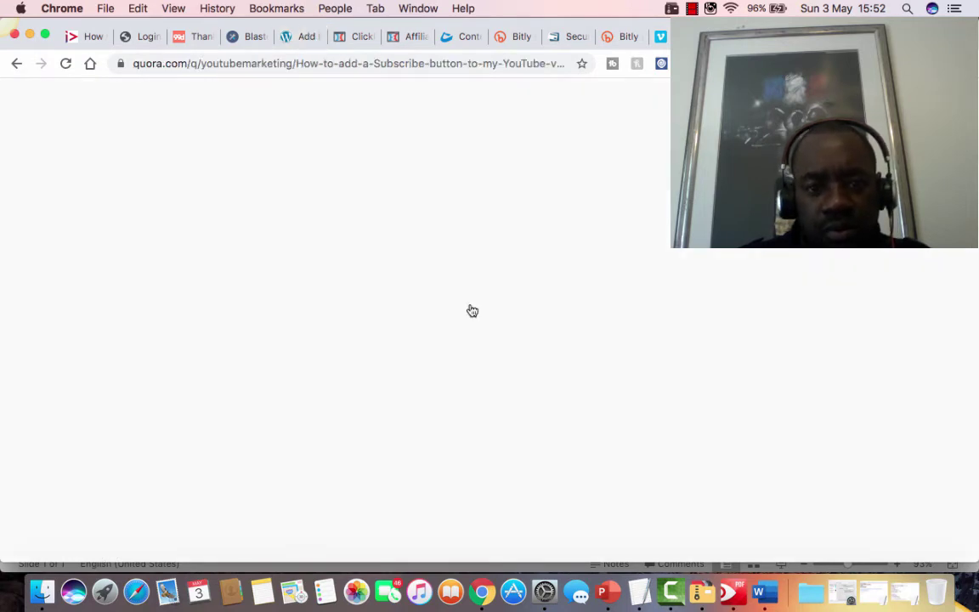
click(474, 312)
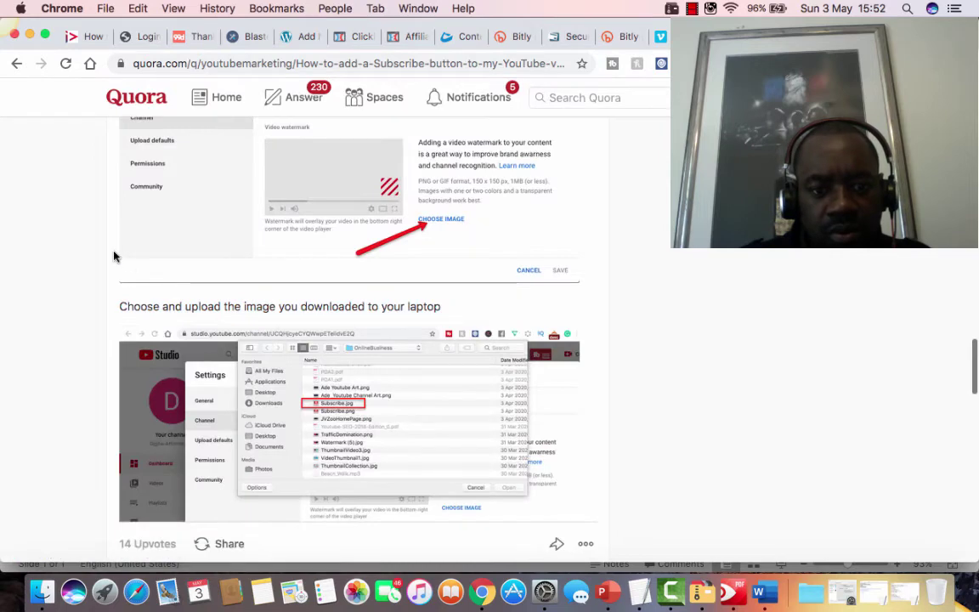
scroll(119, 253, down, 2)
drag(119, 251, 422, 564)
scroll(406, 365, down, 7)
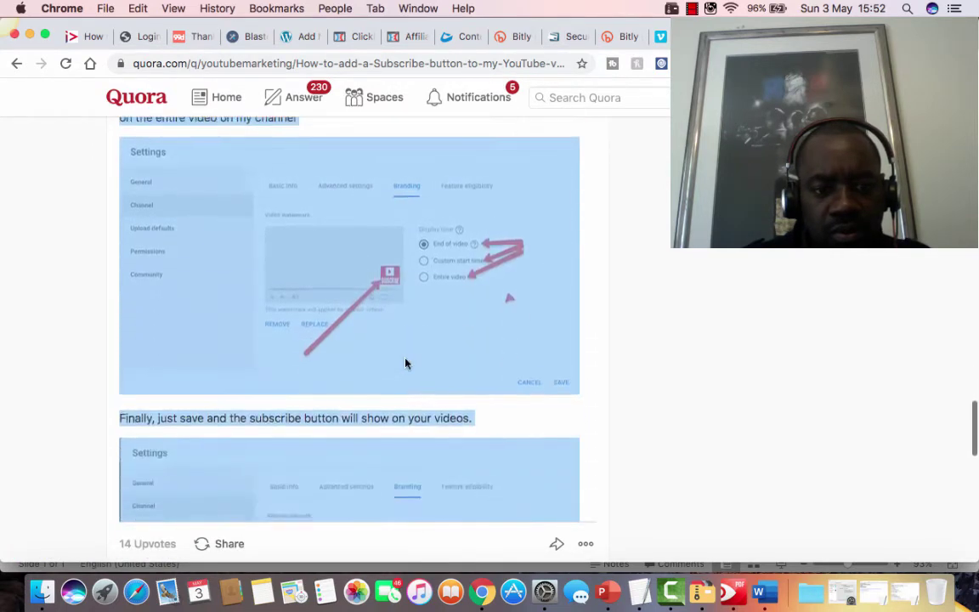
click(525, 354)
drag(525, 354, 156, 91)
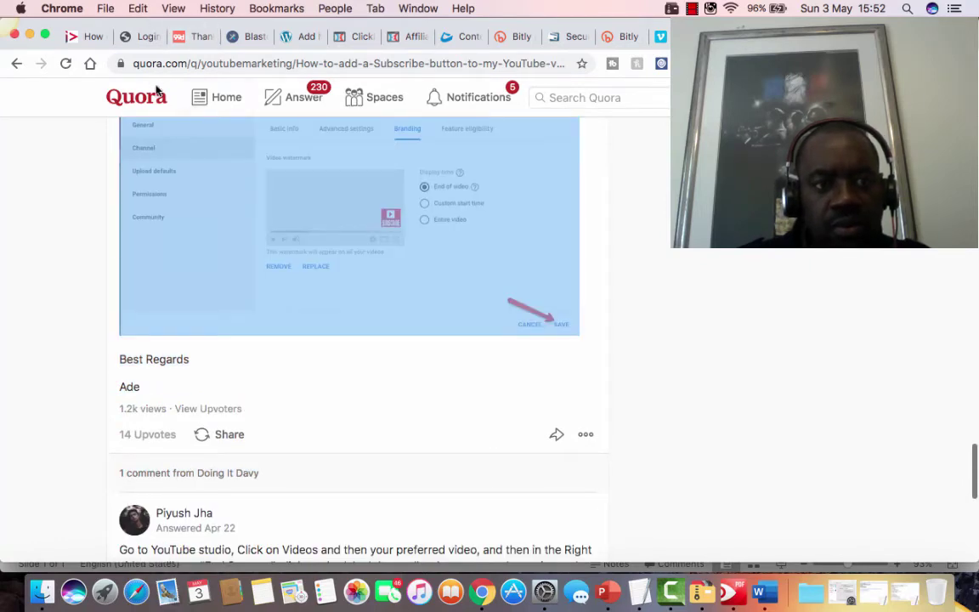
click(137, 9)
click(149, 79)
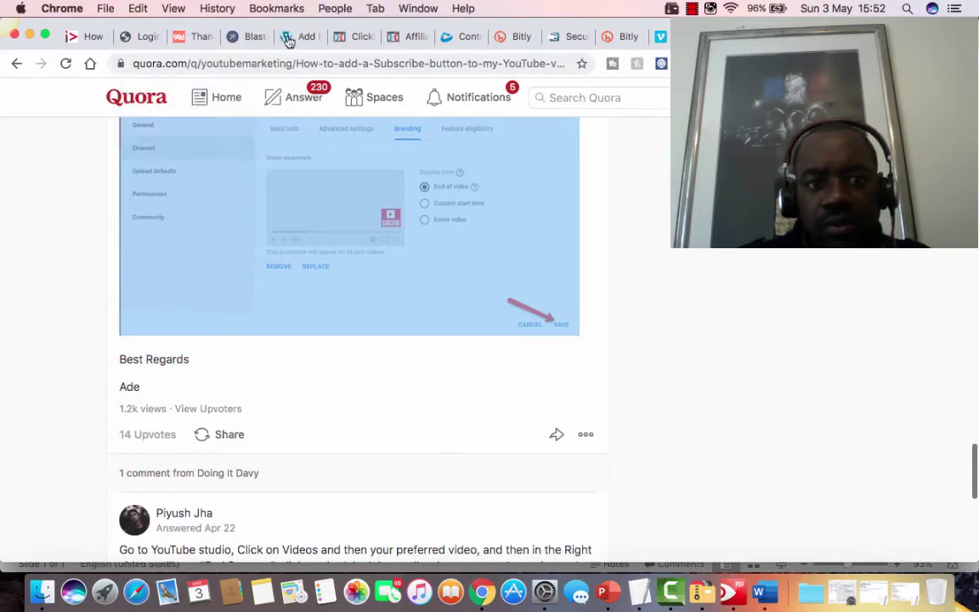
key(super+5)
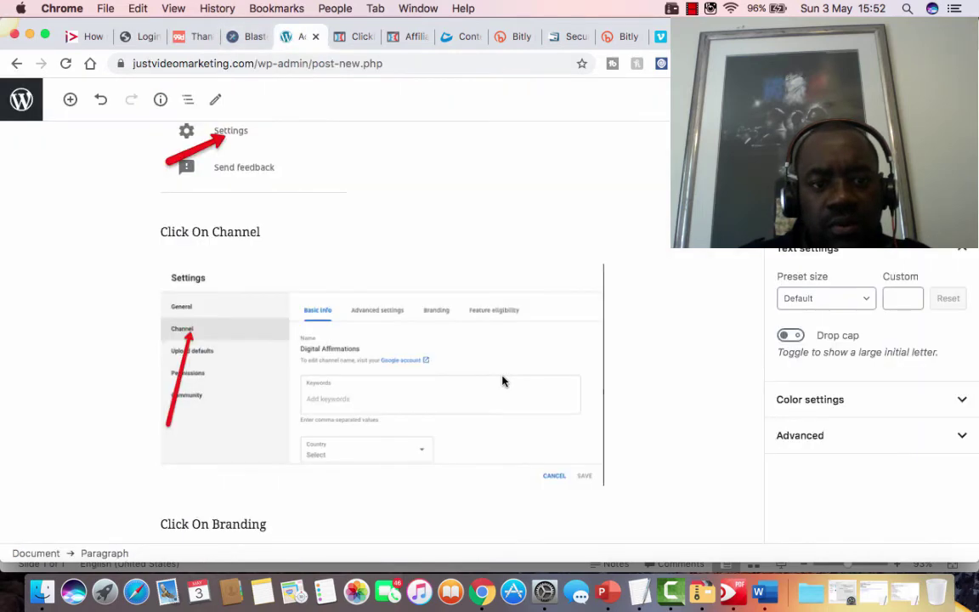
- Paste the copied remaining steps in a new paragraph below "Choose and upload the image you downloaded to your laptop."
scroll(502, 381, down, 5)
scroll(502, 381, down, 10)
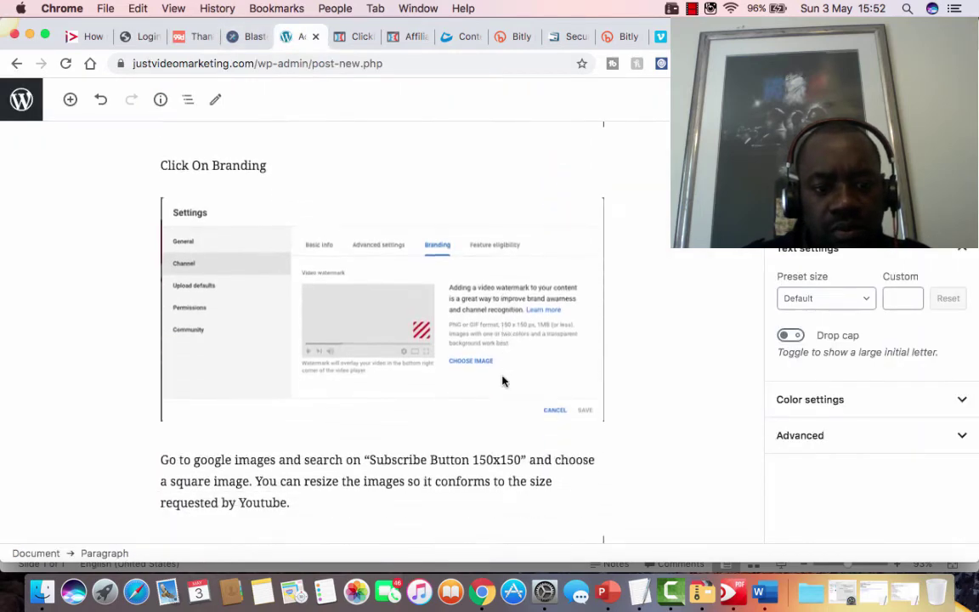
scroll(503, 381, down, 8)
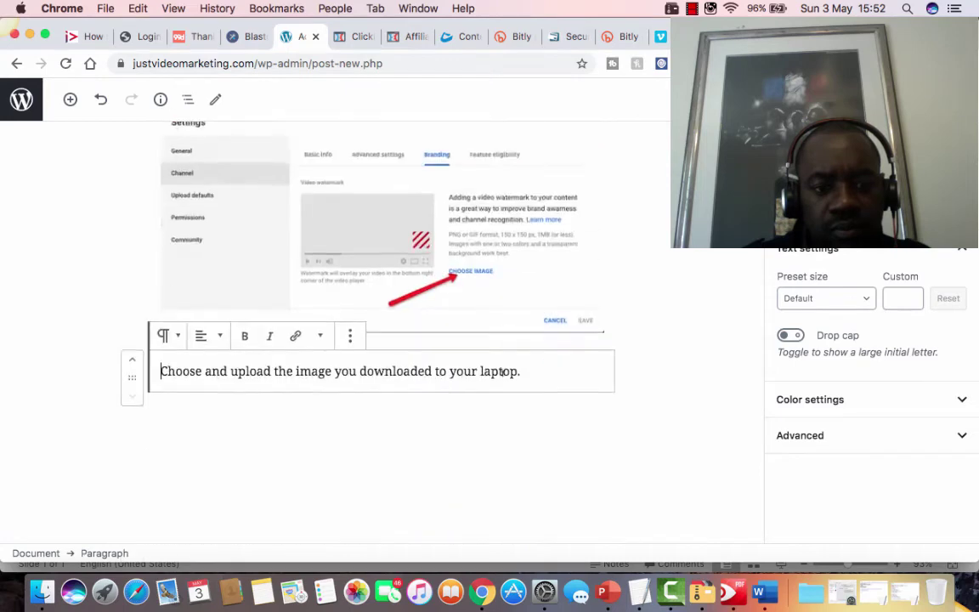
scroll(553, 277, up, 1)
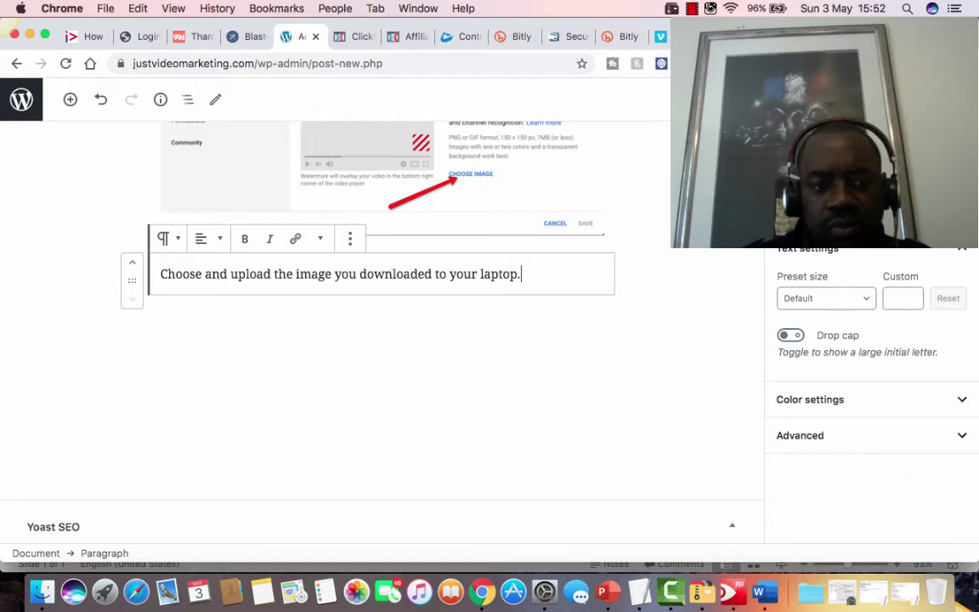
key(Return)
click(138, 9)
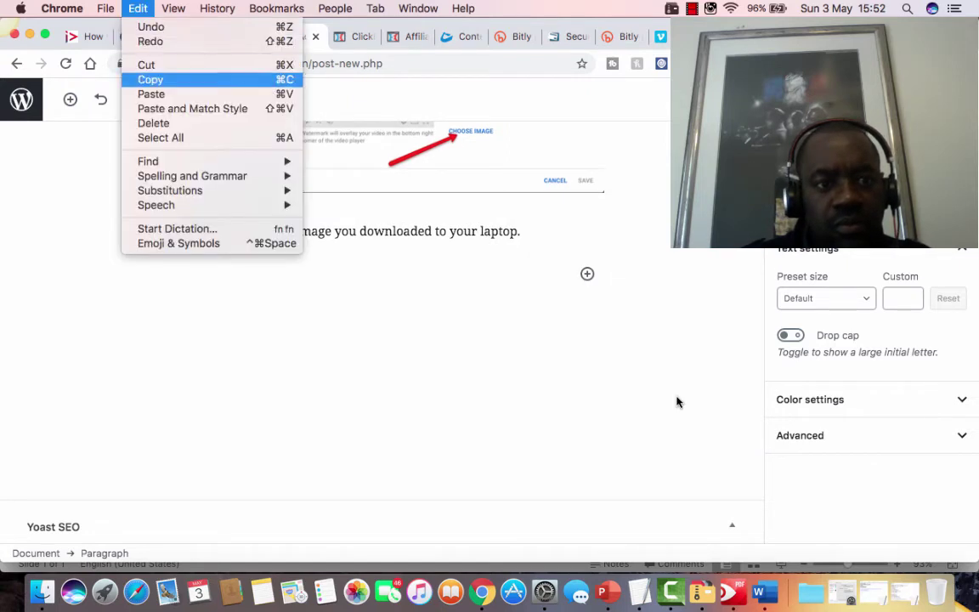
click(159, 95)
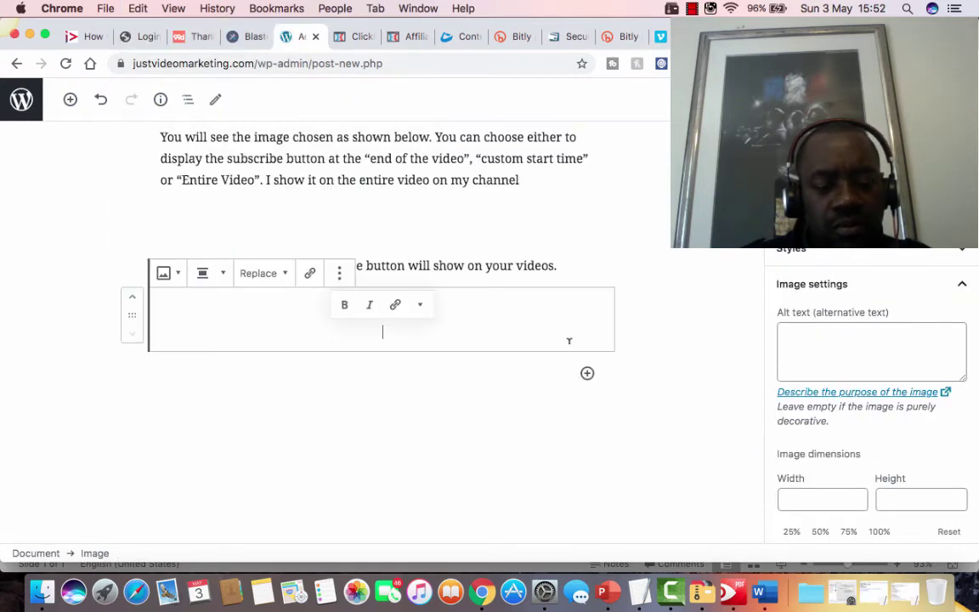
- Replace the post's opening "Below are the steps" paragraph with a new introduction beginning "Here are the step to"
scroll(571, 349, up, 5)
scroll(570, 349, up, 15)
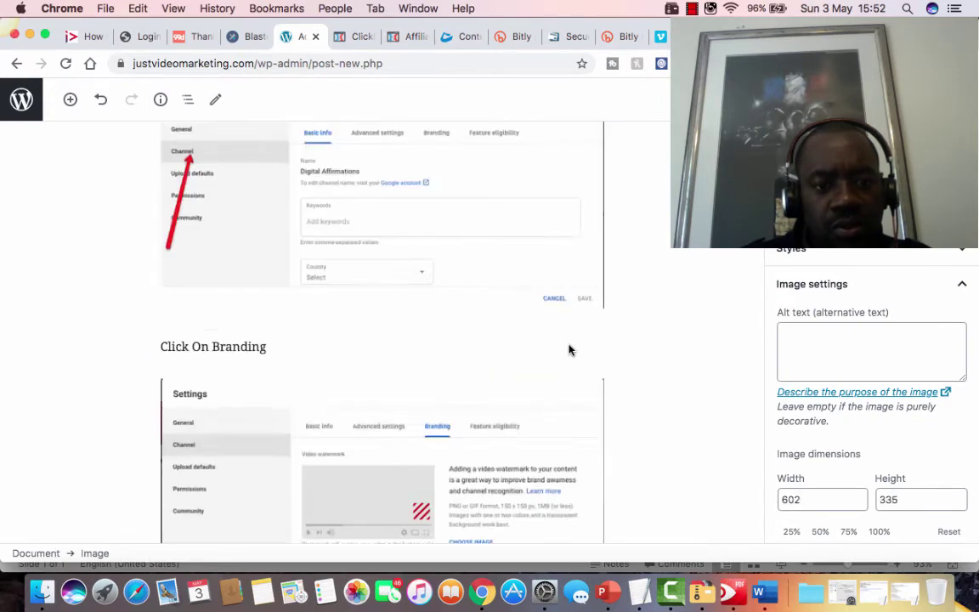
scroll(227, 208, down, 3)
scroll(152, 196, up, 2)
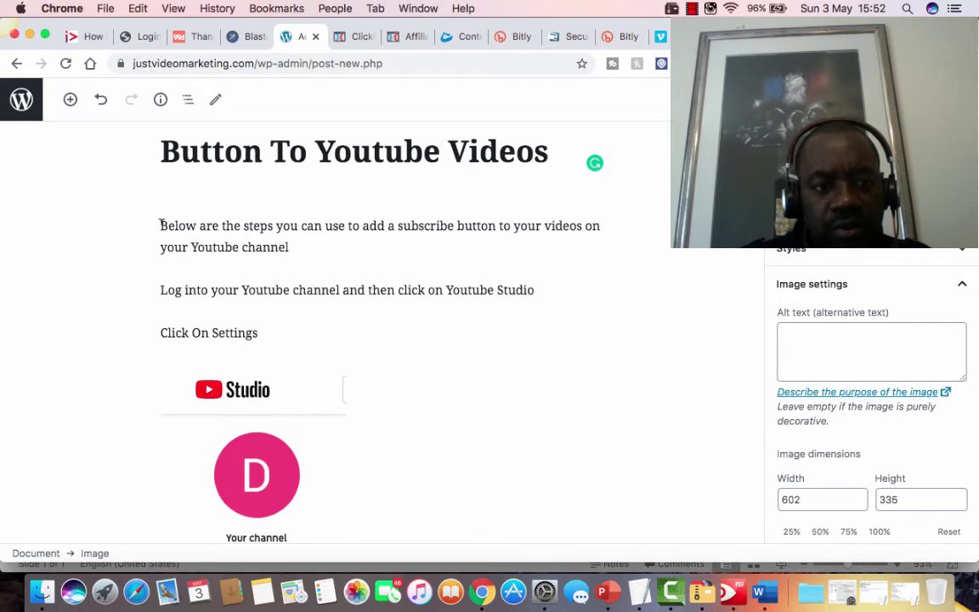
click(162, 224)
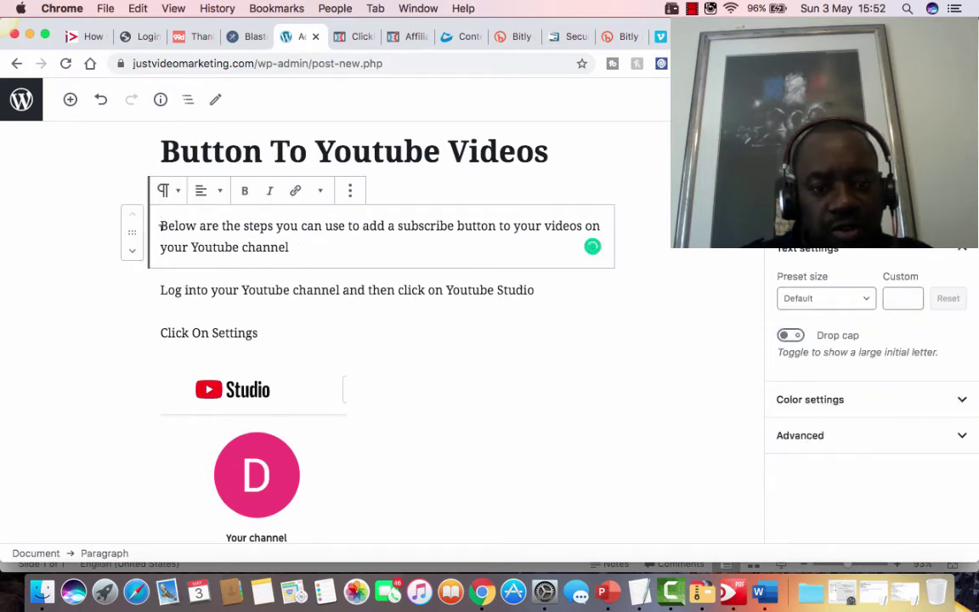
drag(160, 226, 367, 258)
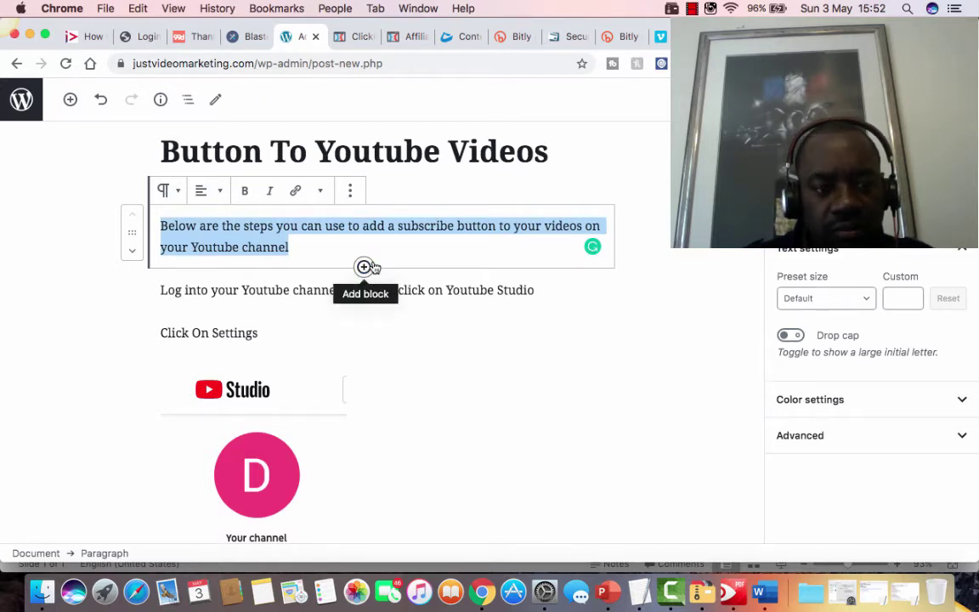
key(BackSpace)
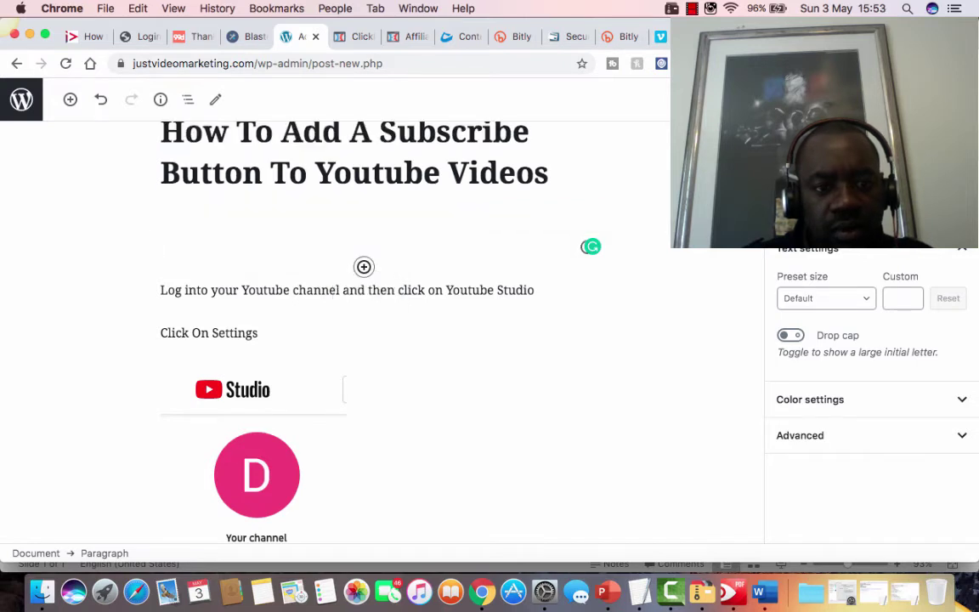
text(Here are t)
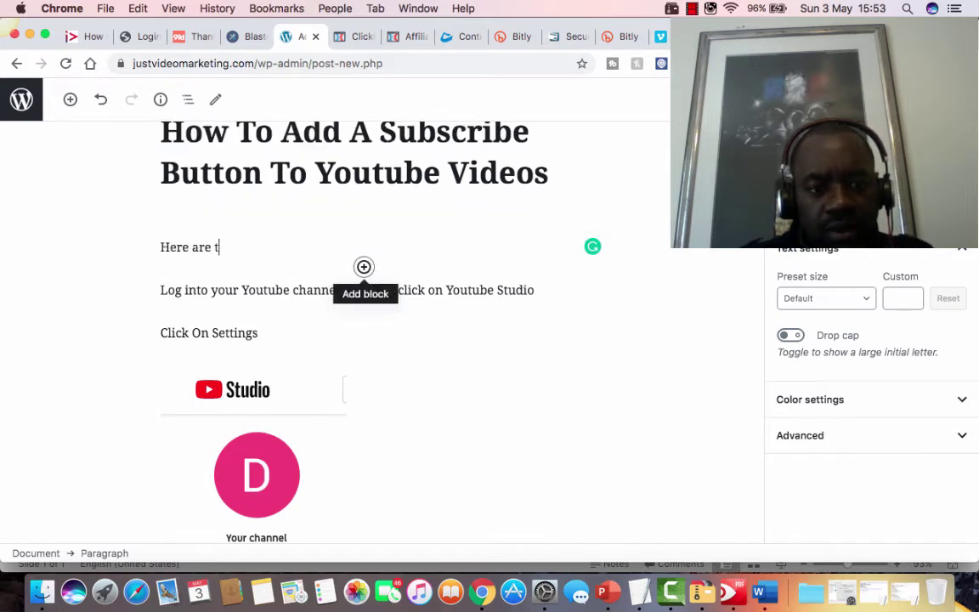
text(he)
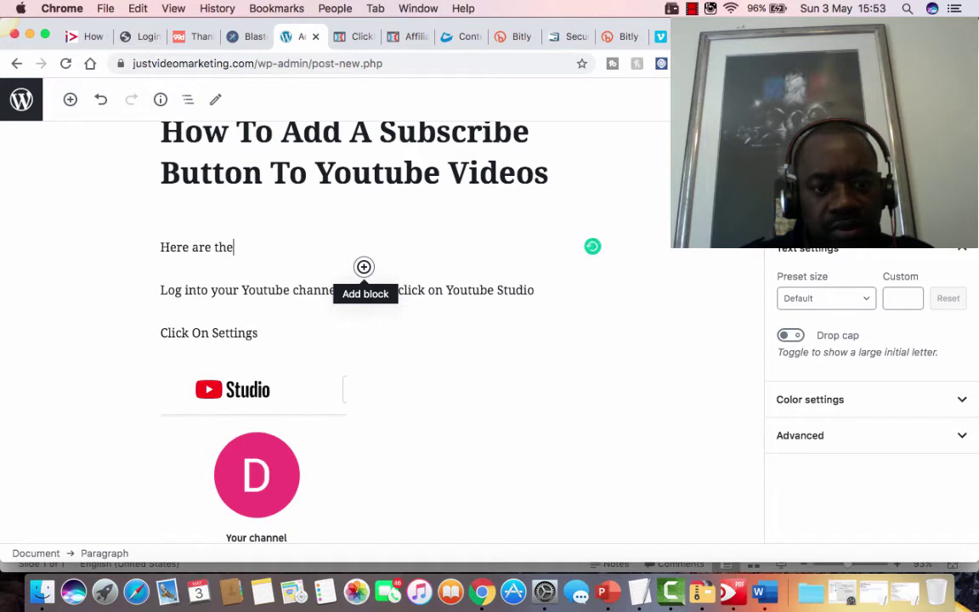
text( tspte)
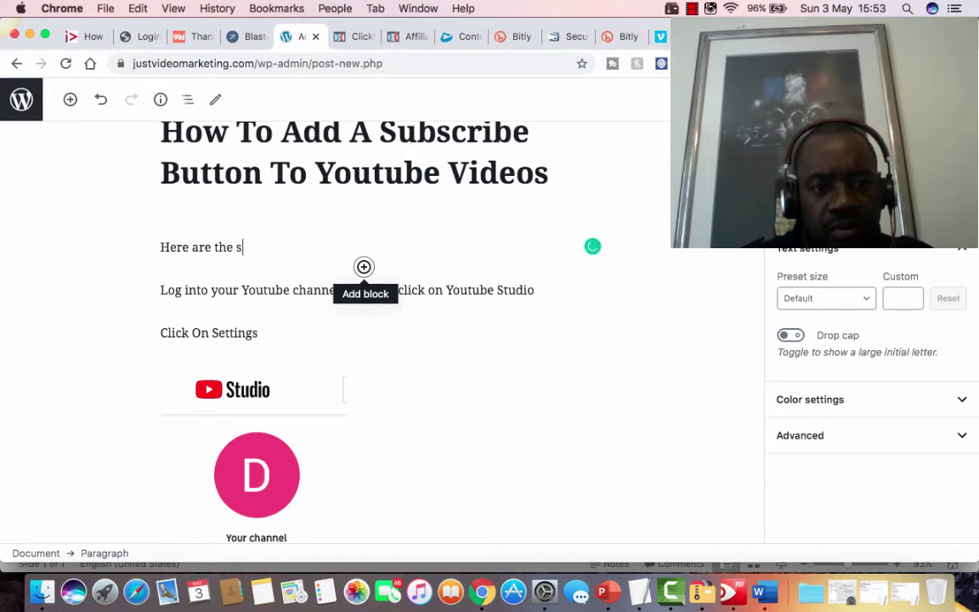
text( to ad)
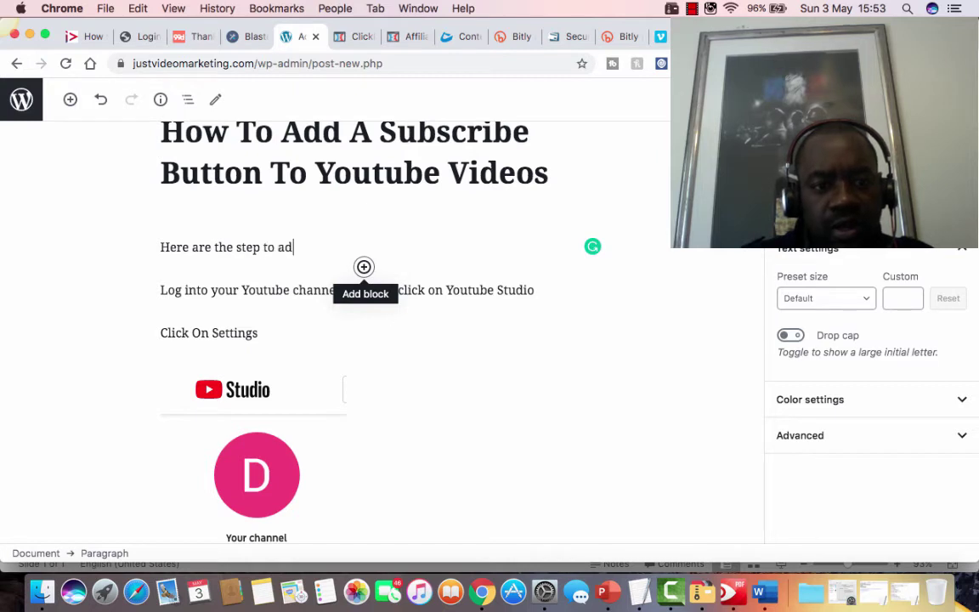
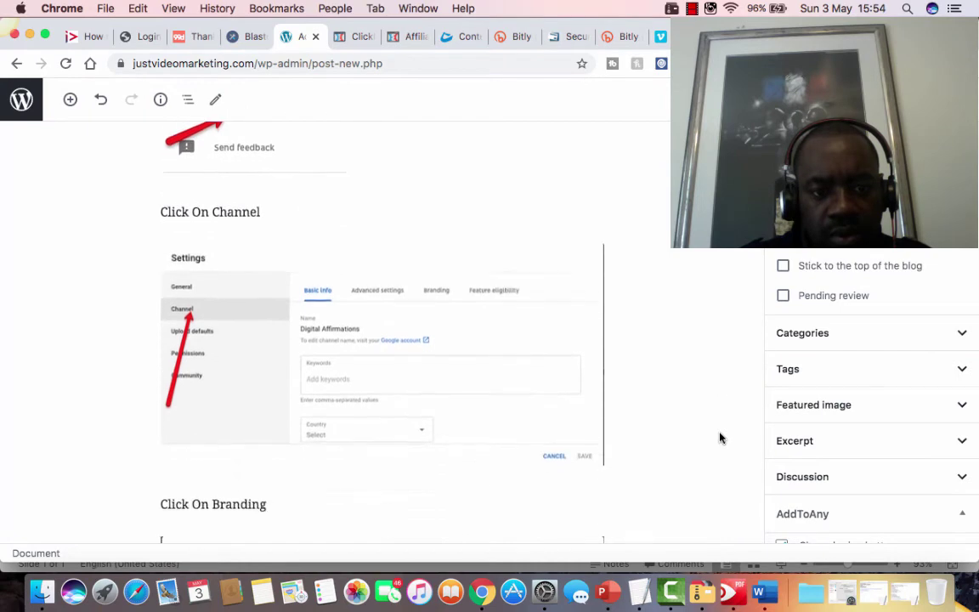
- Review the draft's introduction, numbered steps, images and closing paragraph from end to title
scroll(720, 438, down, 8)
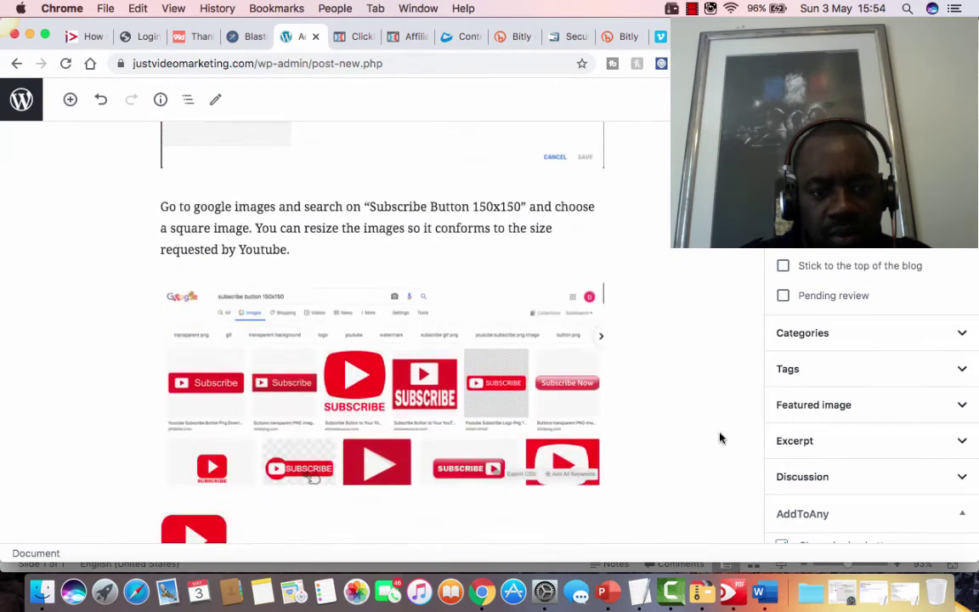
scroll(720, 437, up, 6)
scroll(720, 438, up, 15)
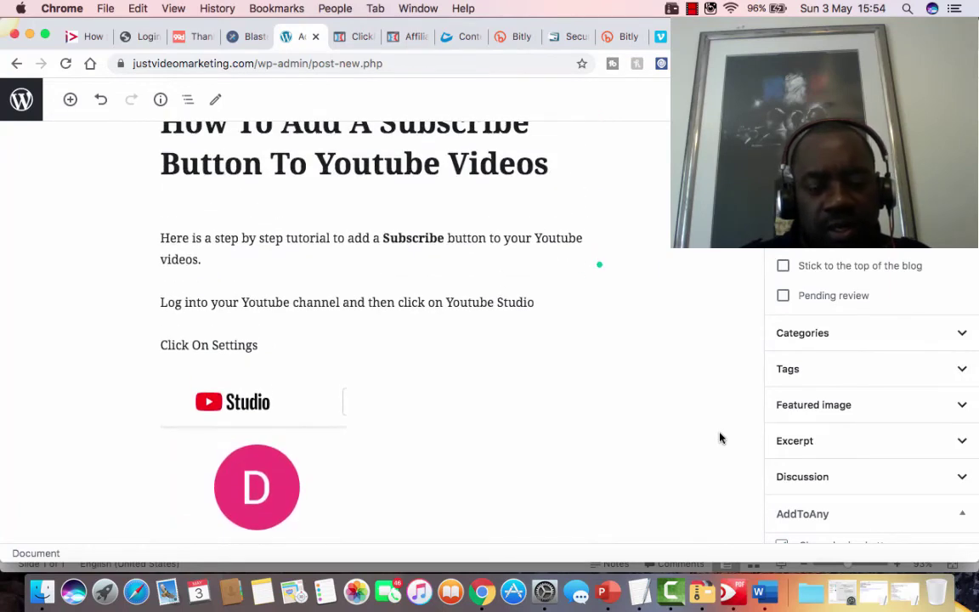
scroll(720, 438, up, 3)
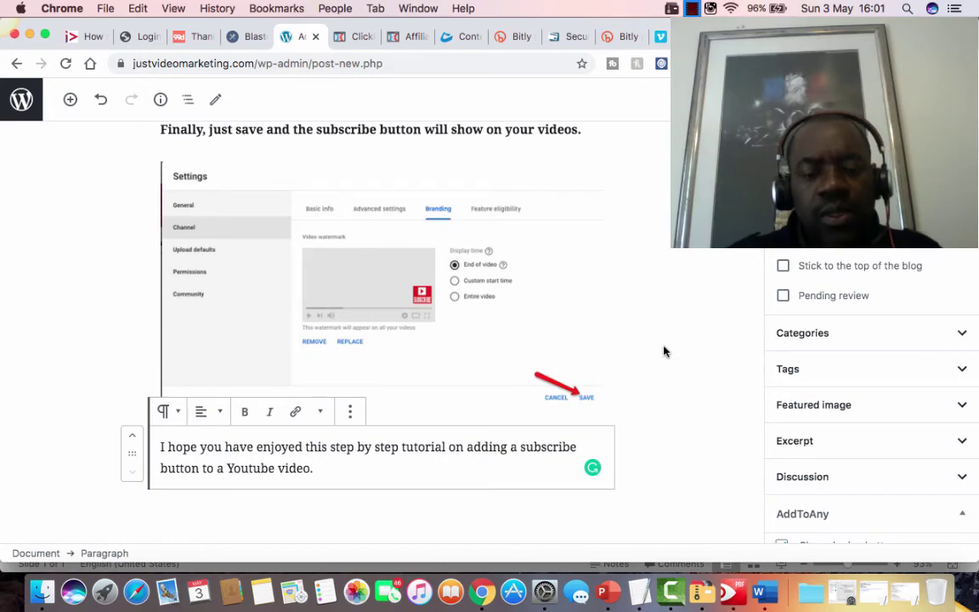
scroll(665, 351, up, 10)
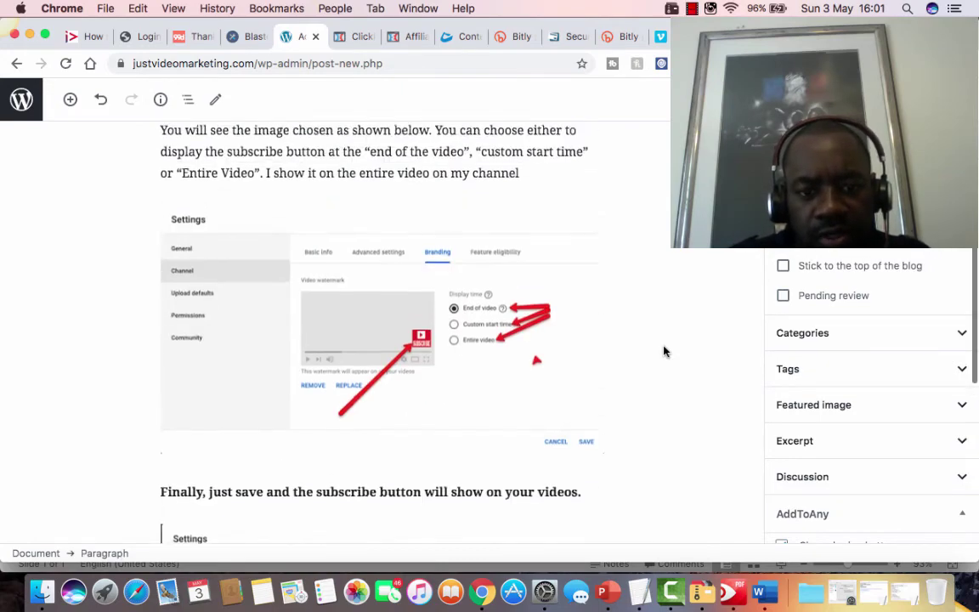
scroll(664, 351, up, 12)
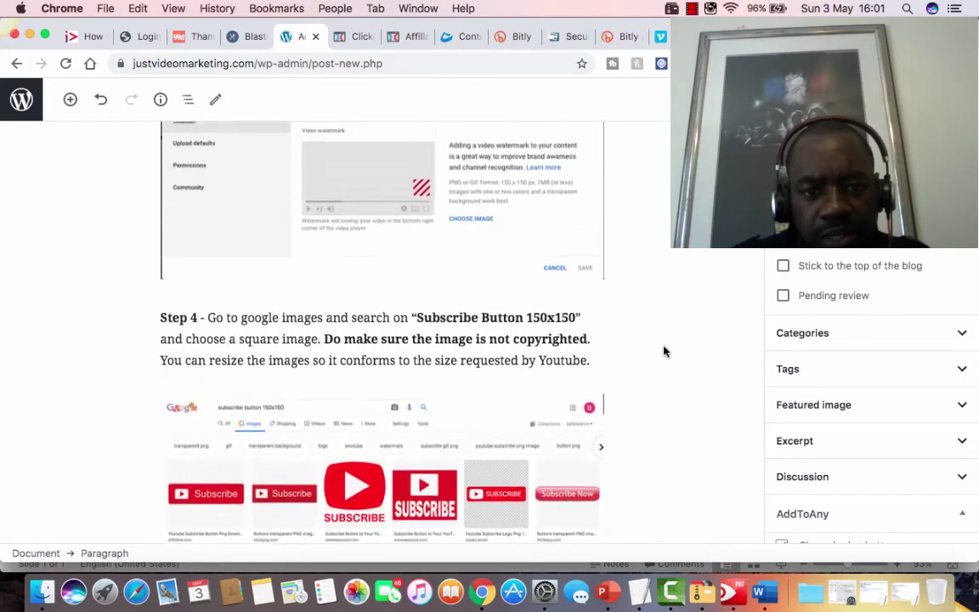
scroll(665, 351, up, 12)
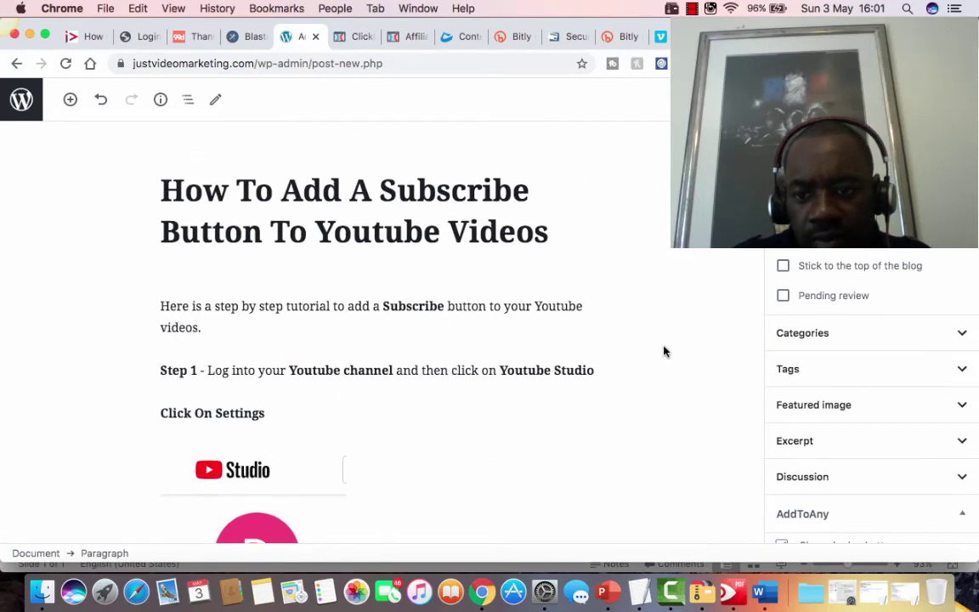
- Assign the post to the Youtube Marketing category and publish it
click(822, 337)
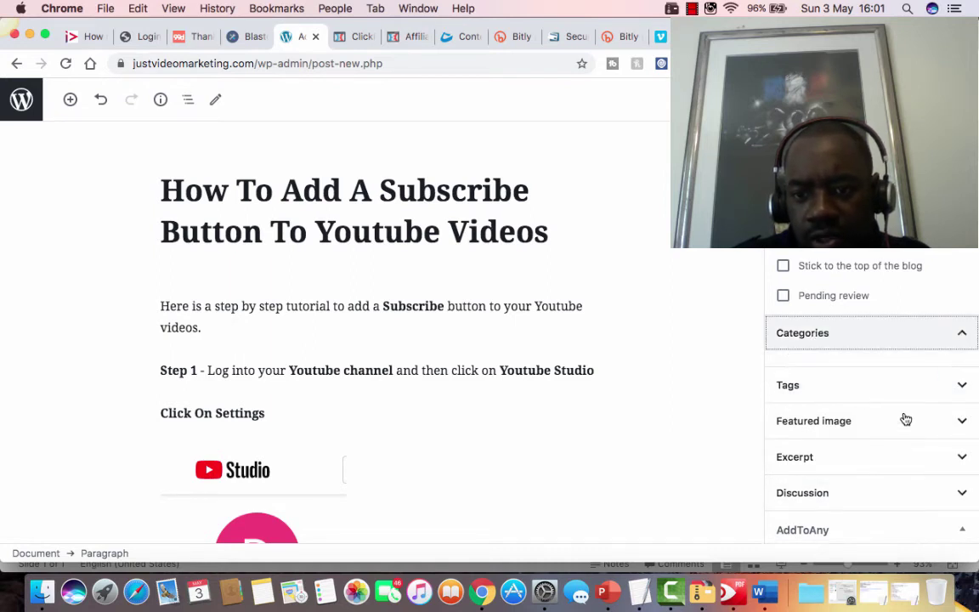
scroll(803, 464, down, 3)
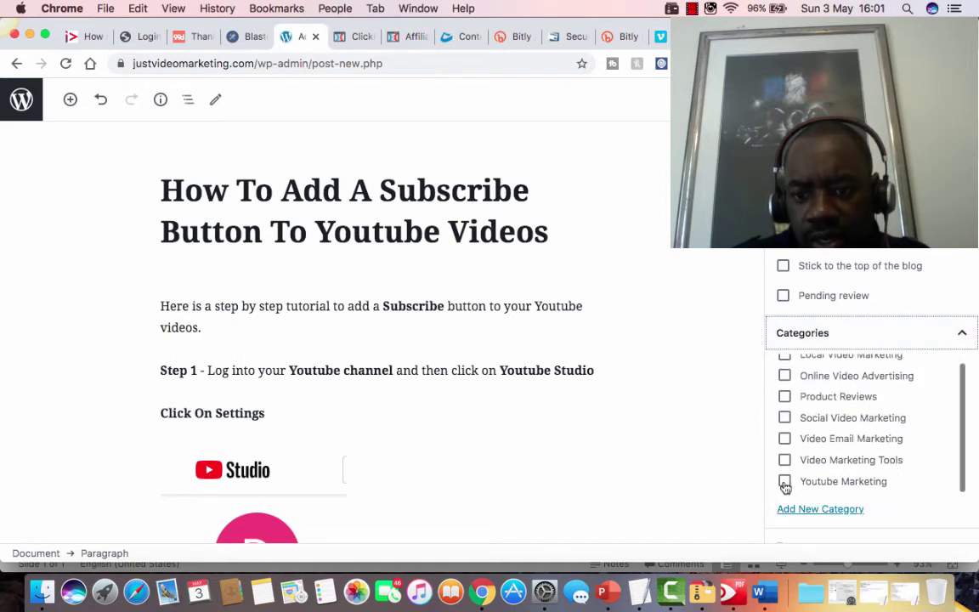
click(824, 481)
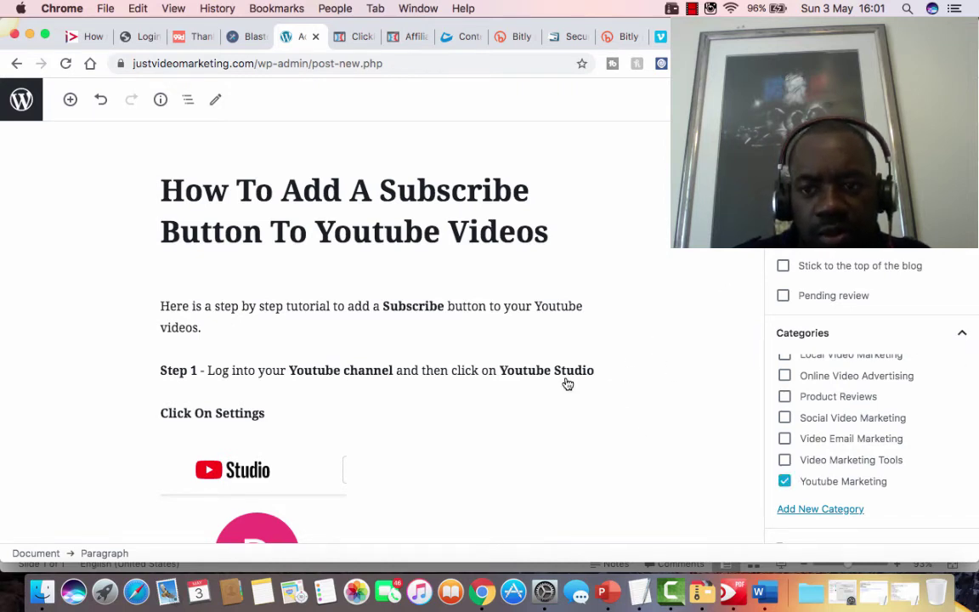
click(931, 100)
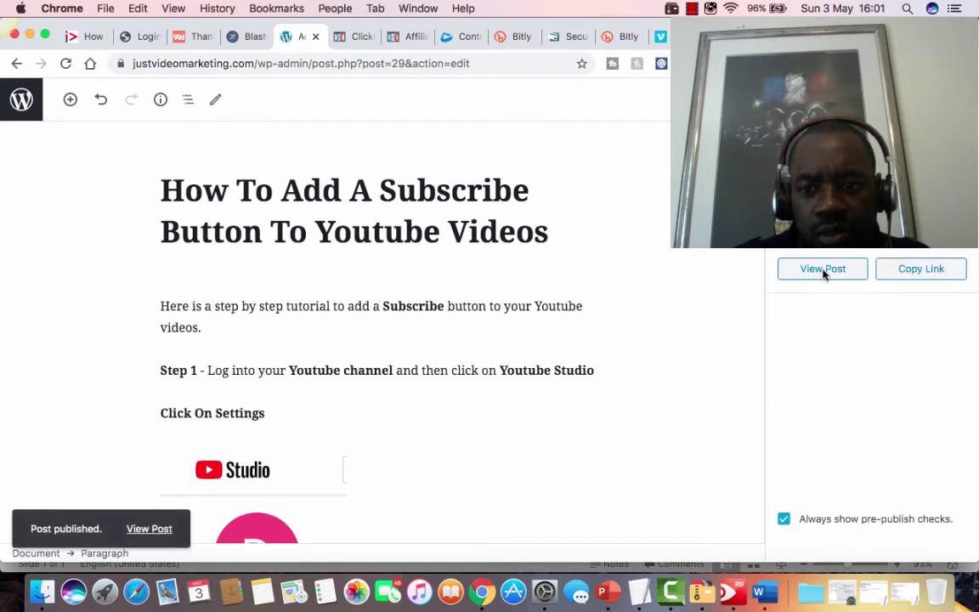
- View the published post on the site and check its sidebar listings, steps and images through to the closing sentence
click(824, 273)
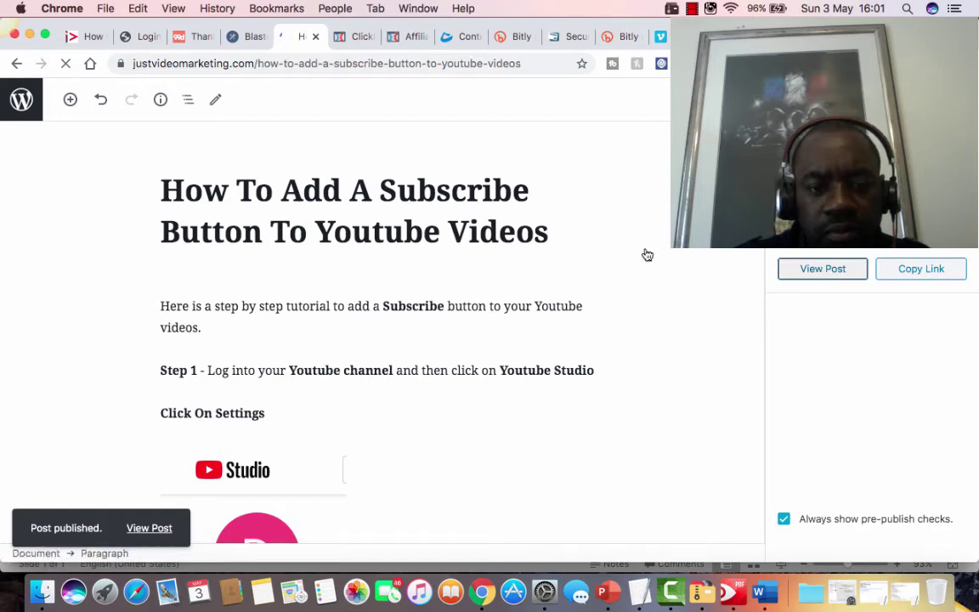
scroll(642, 254, down, 4)
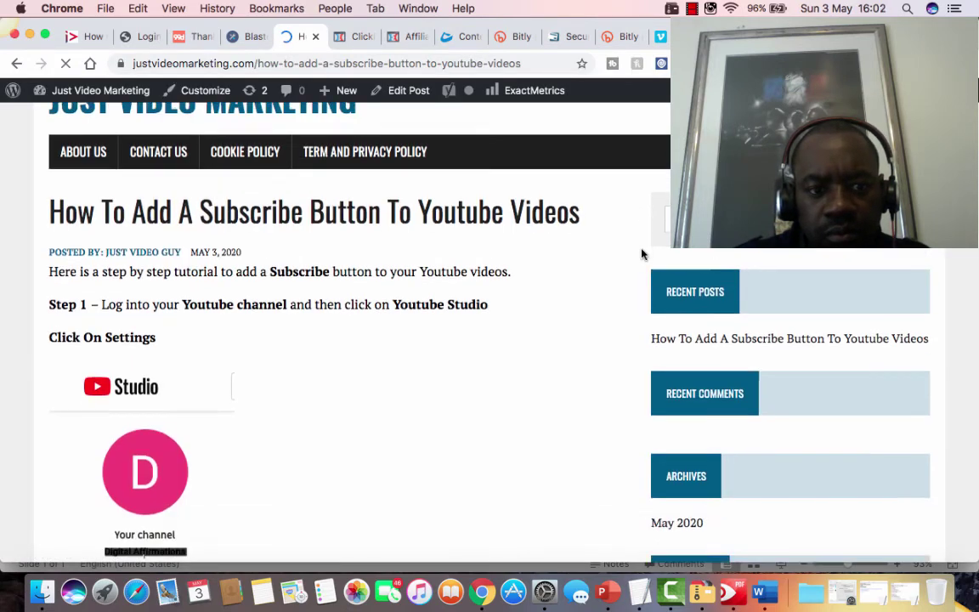
scroll(642, 254, up, 4)
scroll(642, 254, down, 6)
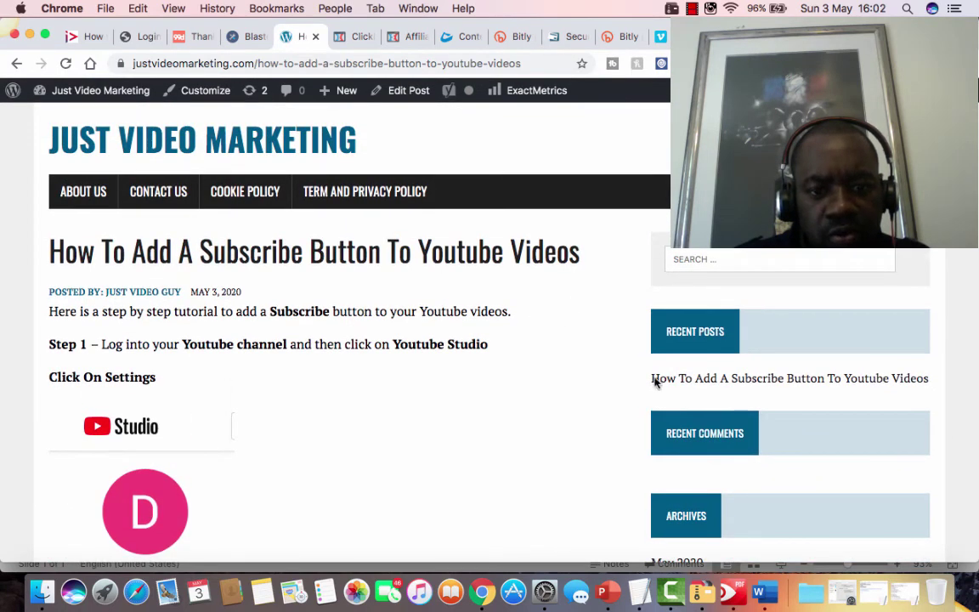
scroll(705, 399, down, 4)
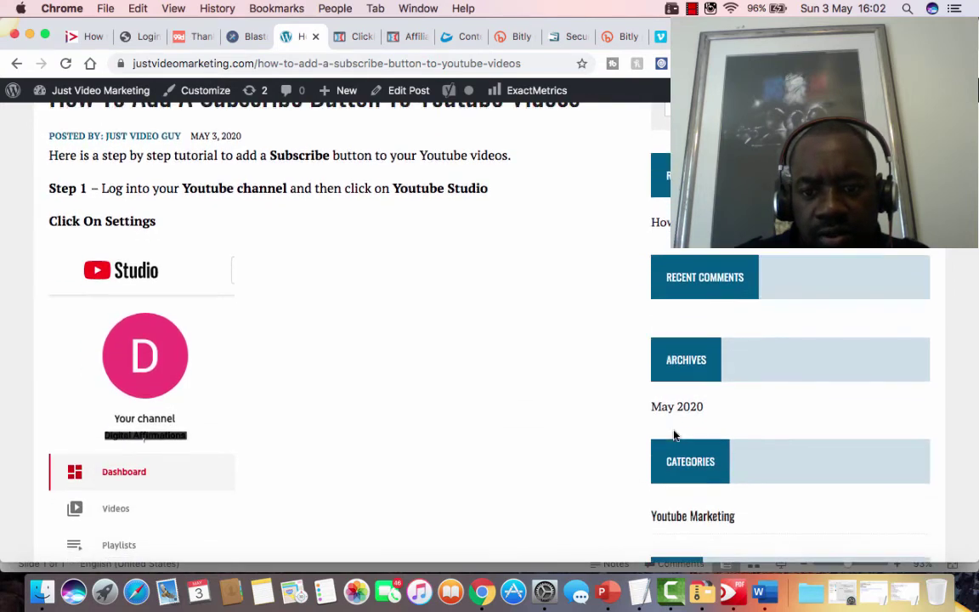
scroll(674, 437, down, 3)
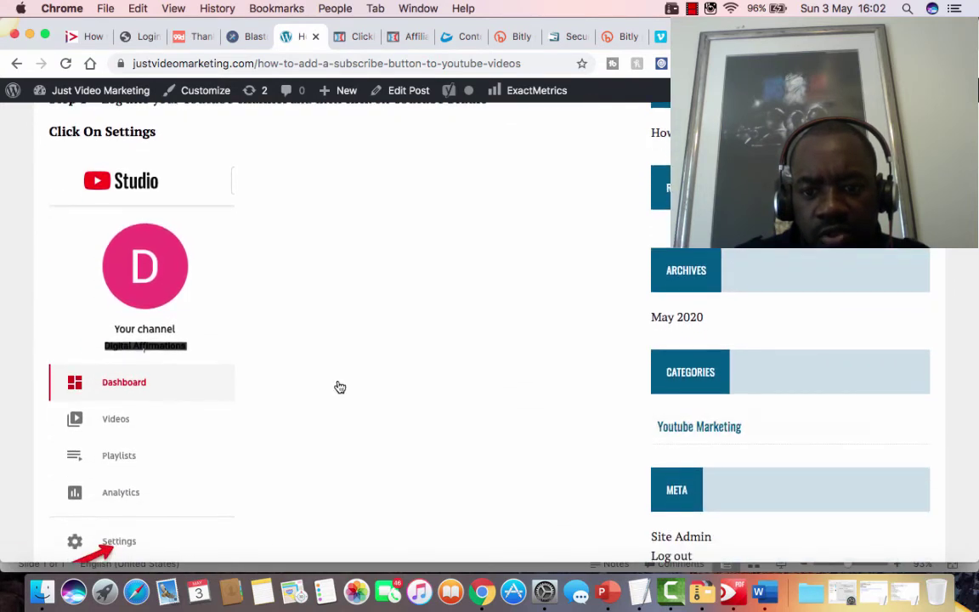
scroll(368, 380, down, 3)
scroll(368, 380, down, 20)
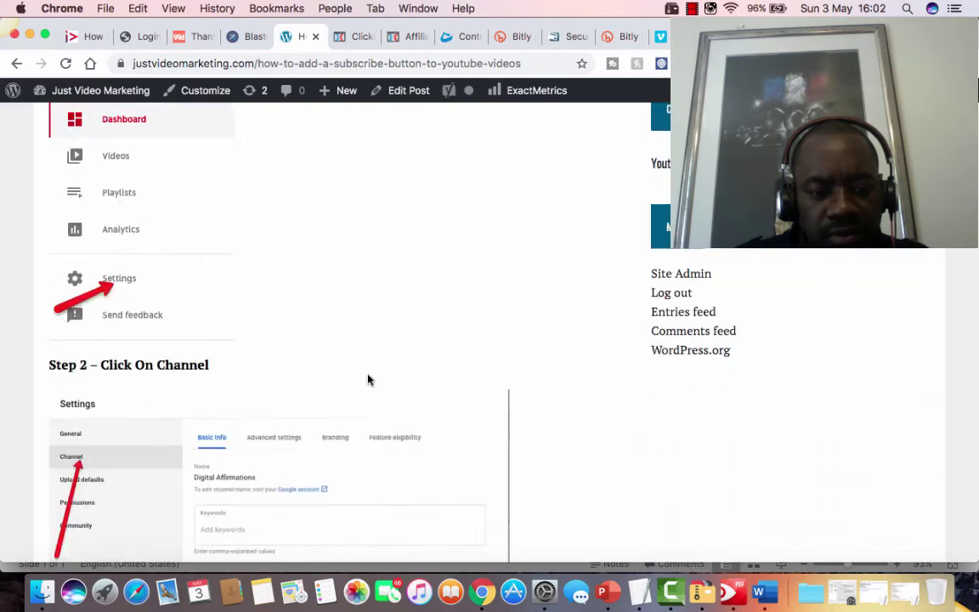
scroll(368, 379, down, 14)
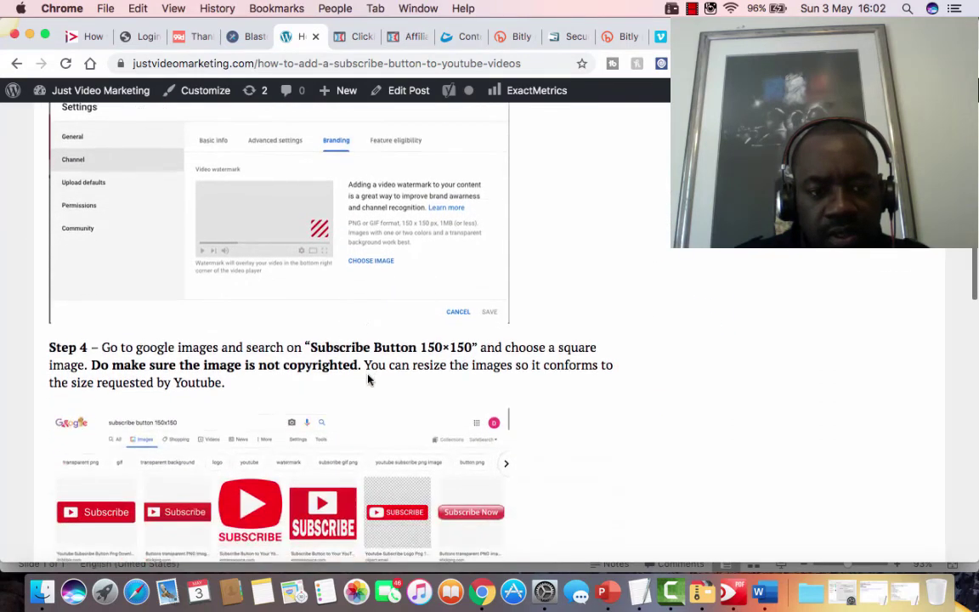
scroll(368, 380, down, 18)
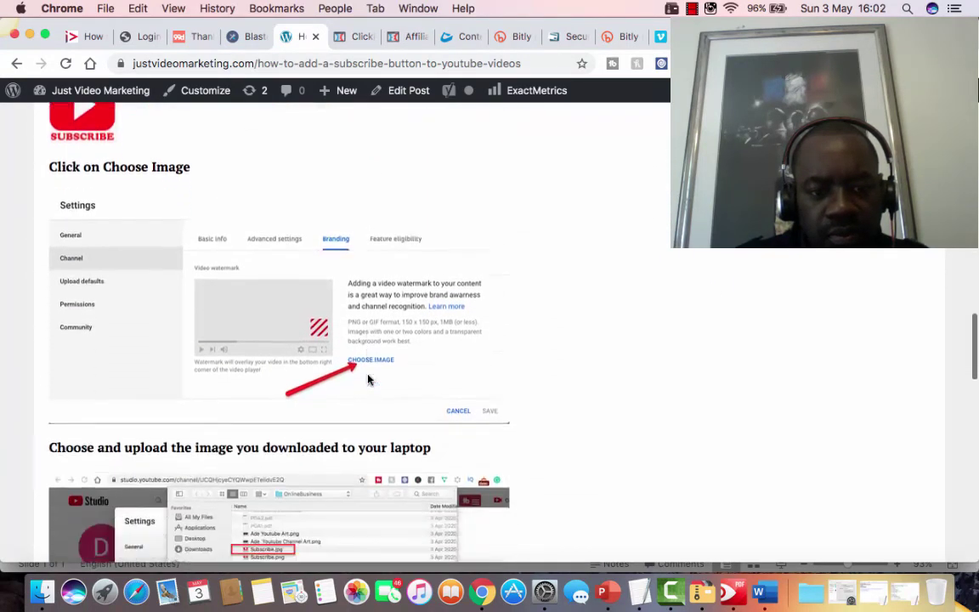
scroll(368, 378, down, 17)
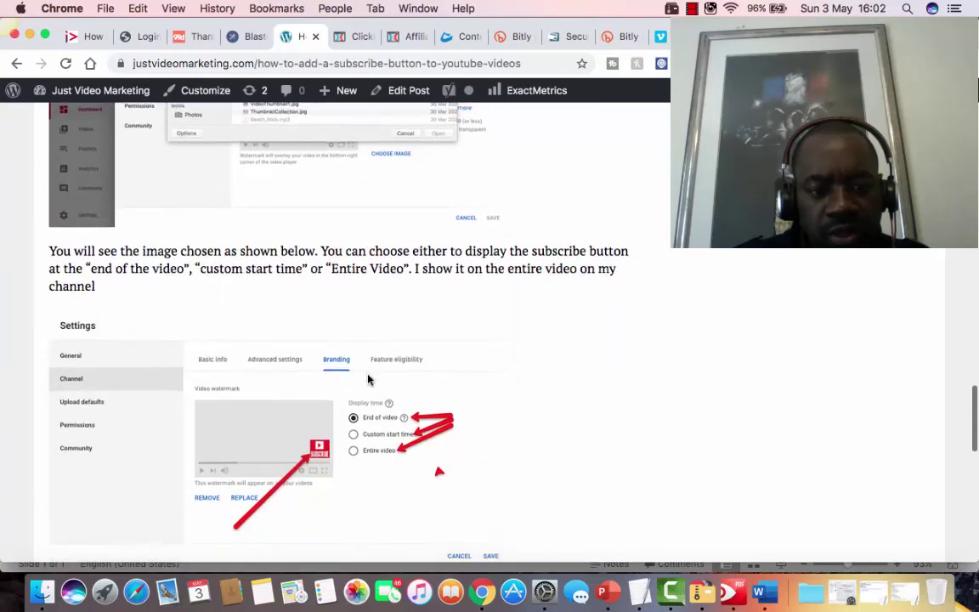
scroll(368, 380, down, 3)
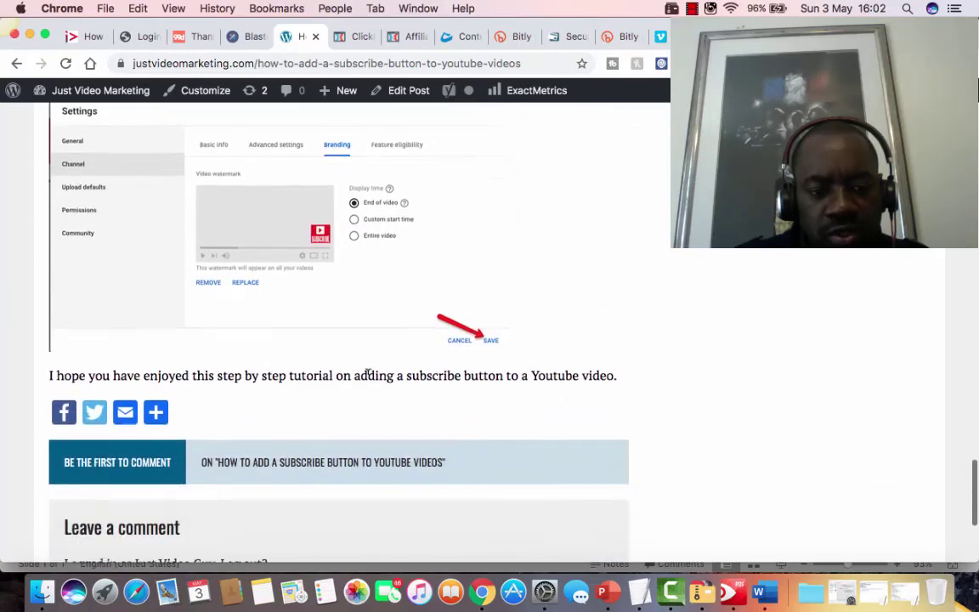
- Reopen the published post for editing, and copy the web address of the original Quora answer
scroll(580, 323, up, 11)
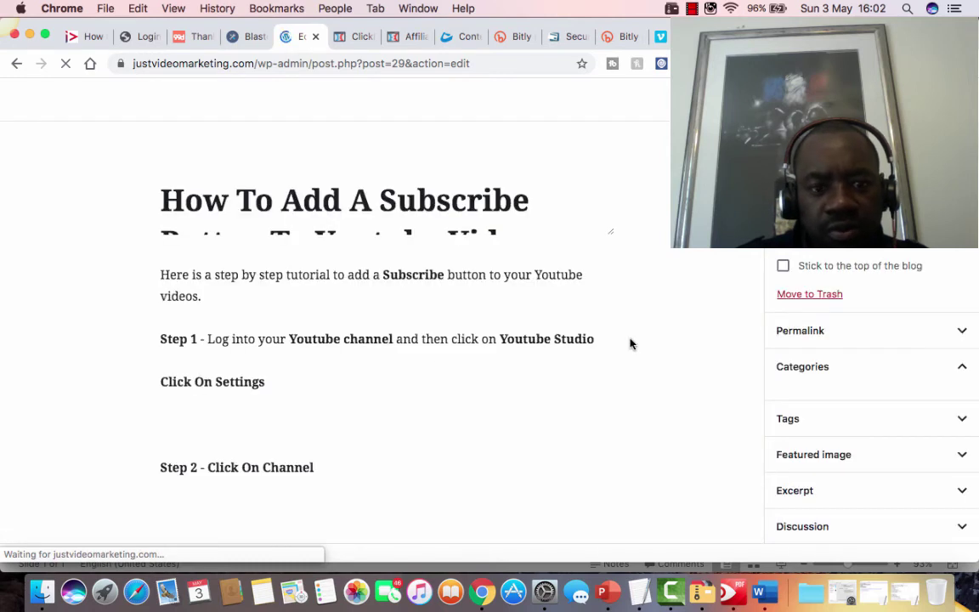
scroll(383, 331, down, 3)
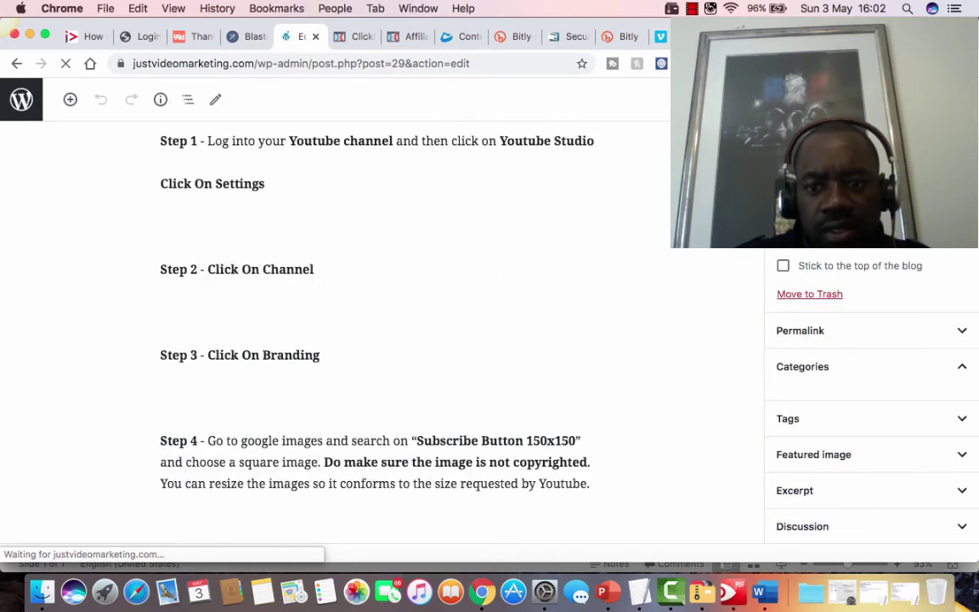
click(729, 37)
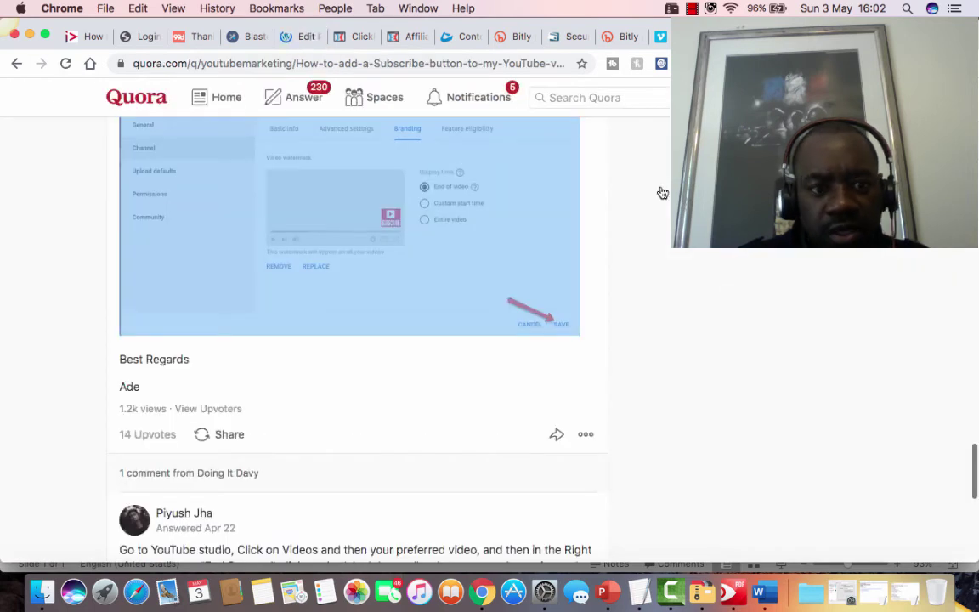
click(662, 192)
click(170, 63)
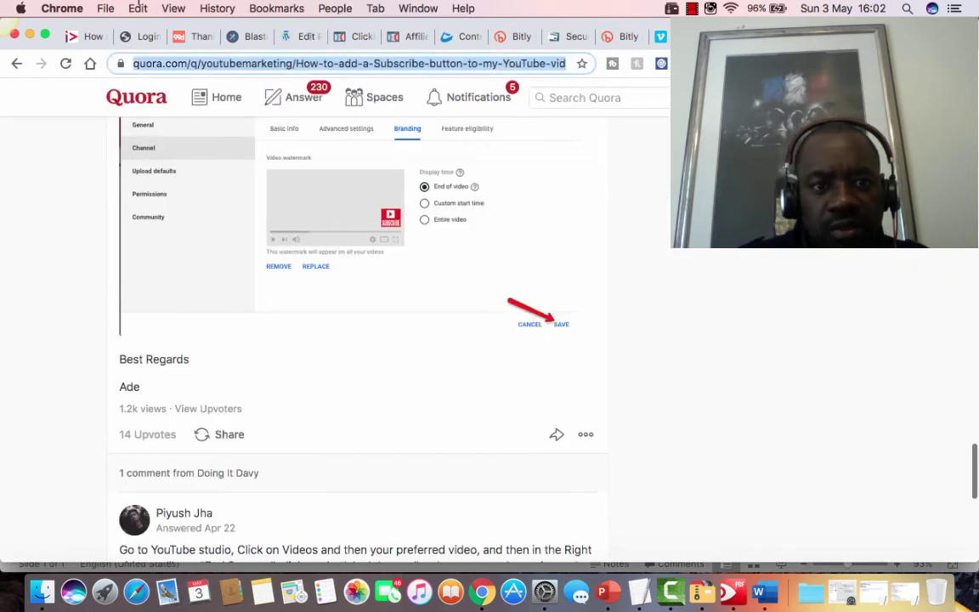
click(138, 8)
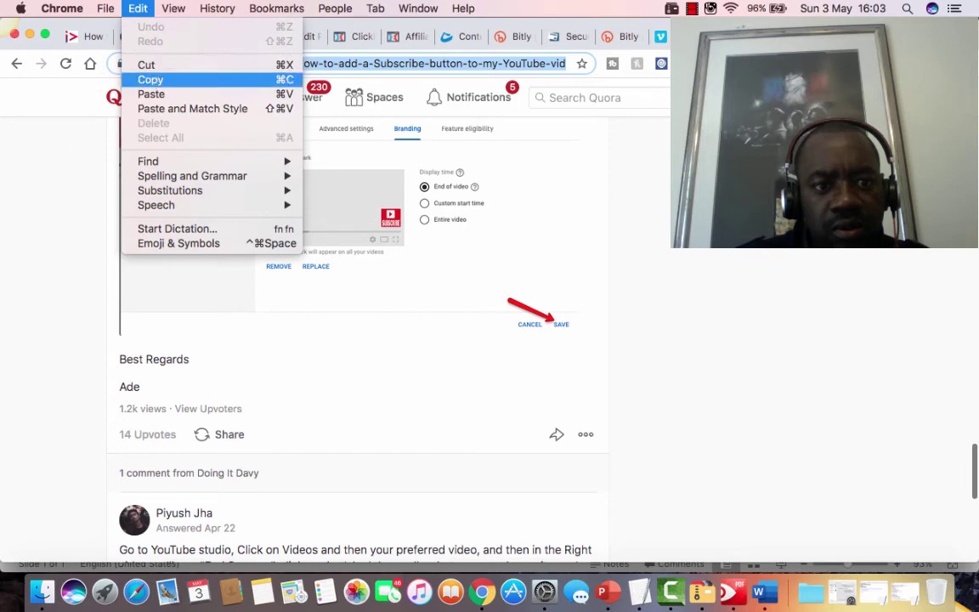
click(150, 81)
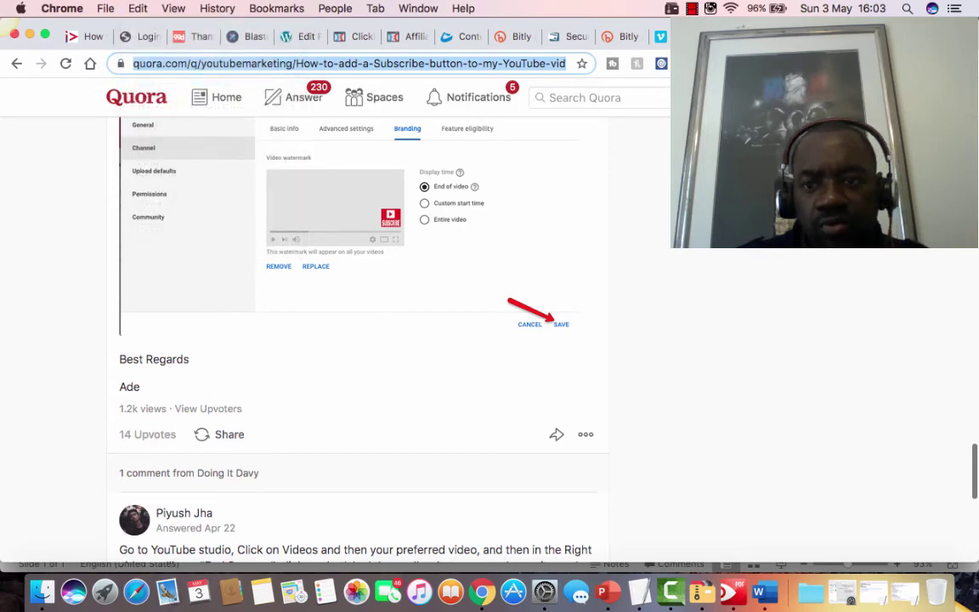
- Add a paragraph reading "Source :" below the post's closing sentence and paste the copied Quora address into it
key(ctrl+Tab)
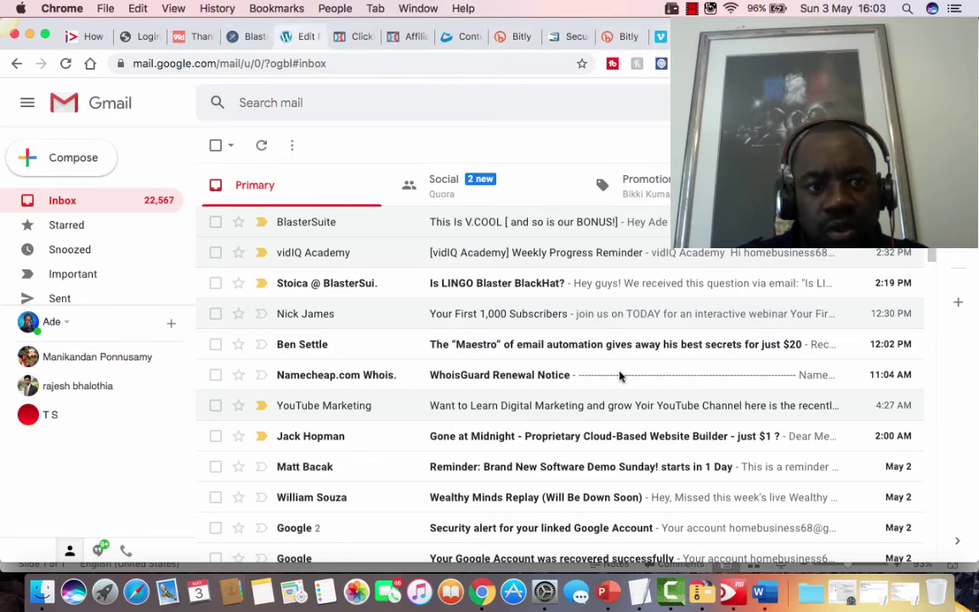
scroll(620, 377, down, 5)
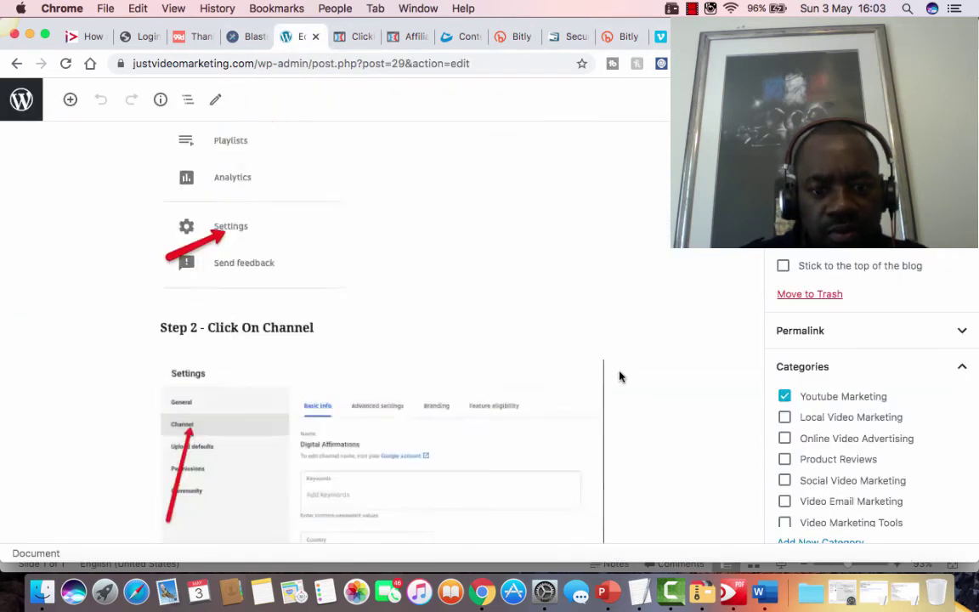
scroll(620, 377, down, 15)
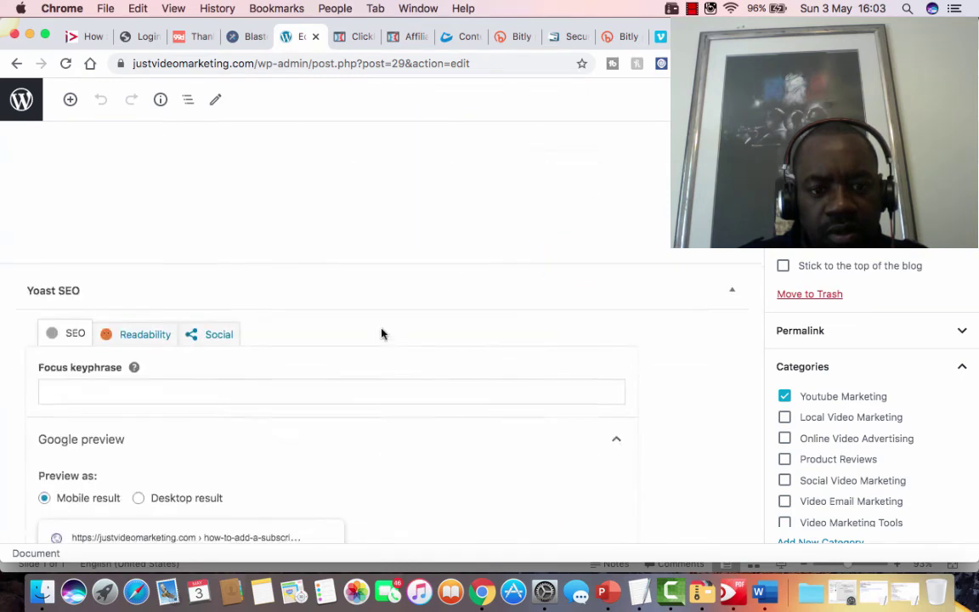
scroll(378, 334, up, 5)
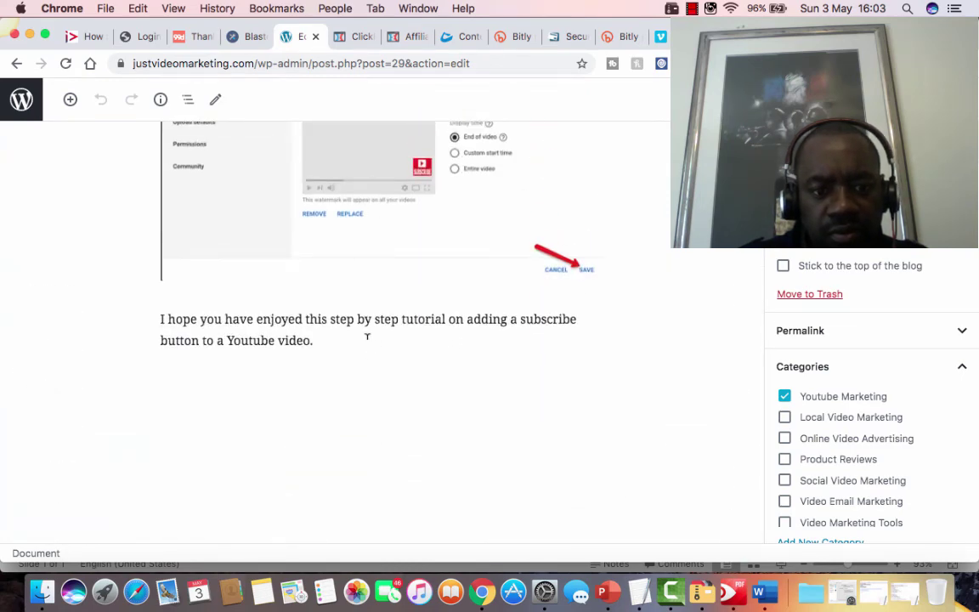
click(360, 340)
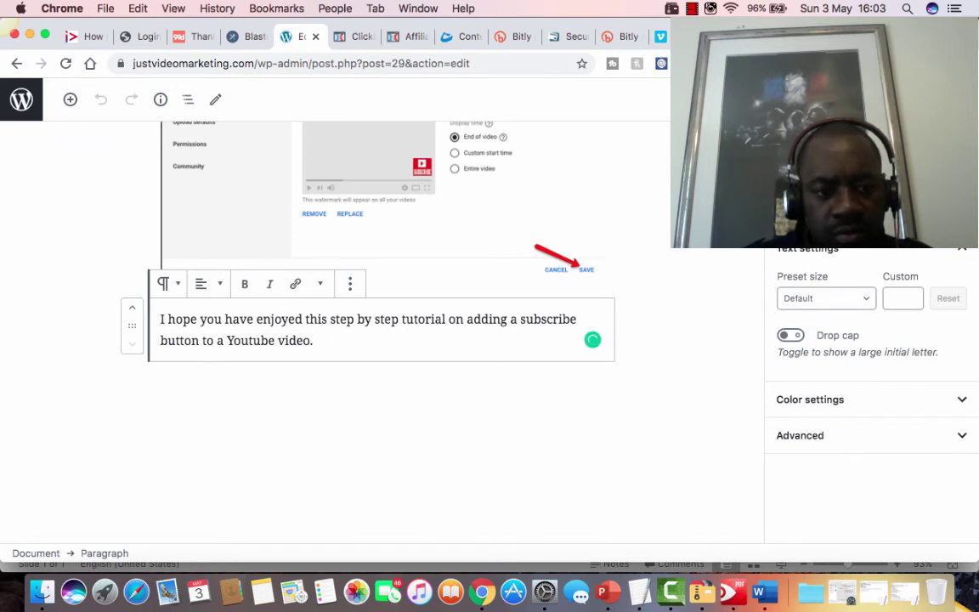
key(Return)
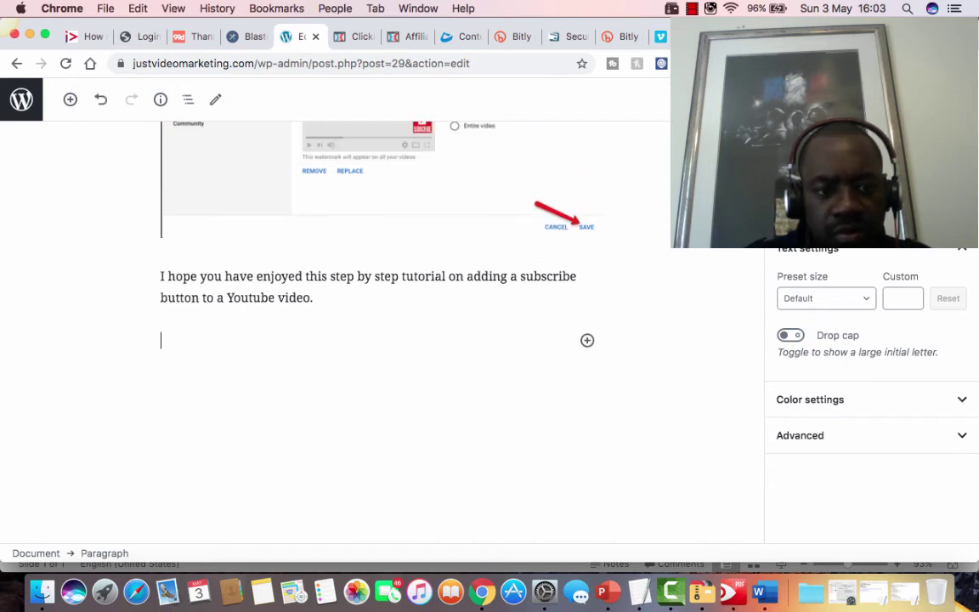
text(Sourc)
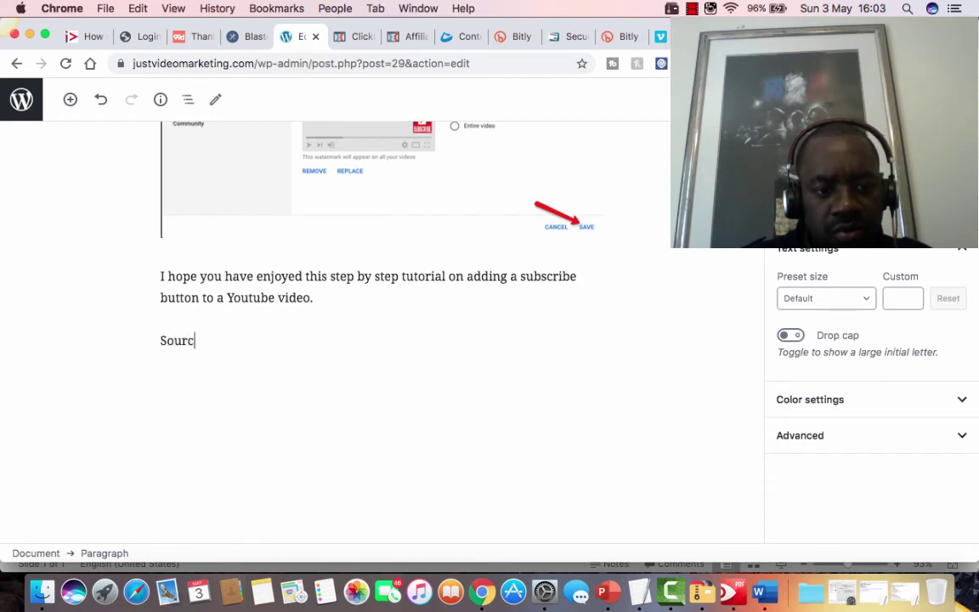
text(e :)
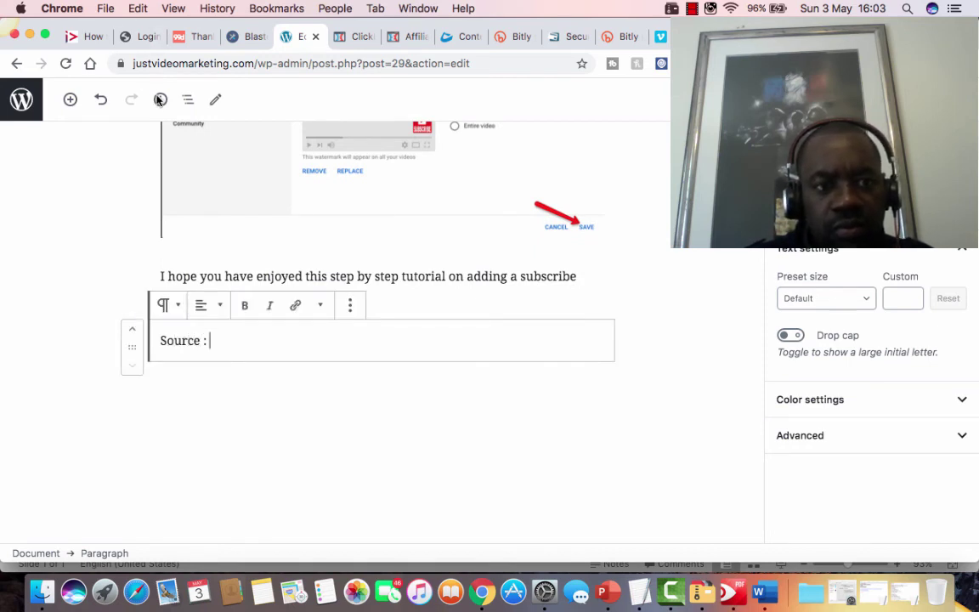
click(138, 9)
click(158, 94)
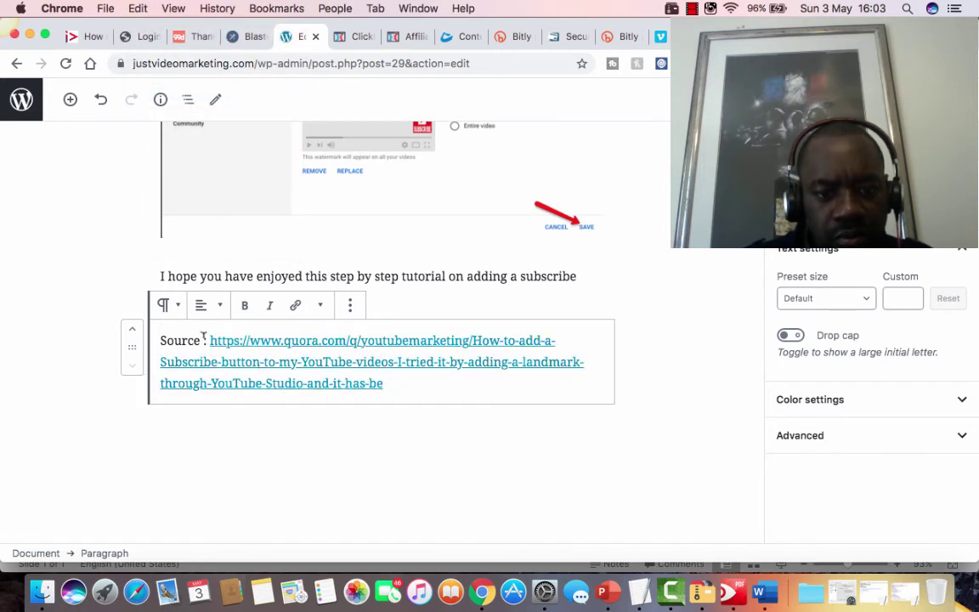
- Replace the pasted address in the source line with the plain, unlinked word "Quora"
drag(204, 337, 210, 338)
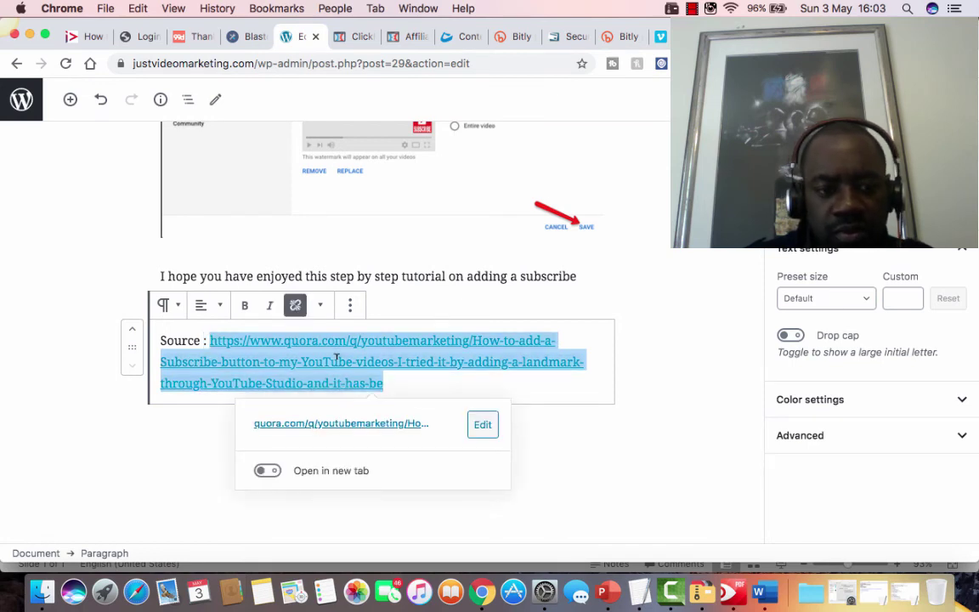
key(BackSpace)
text(Q)
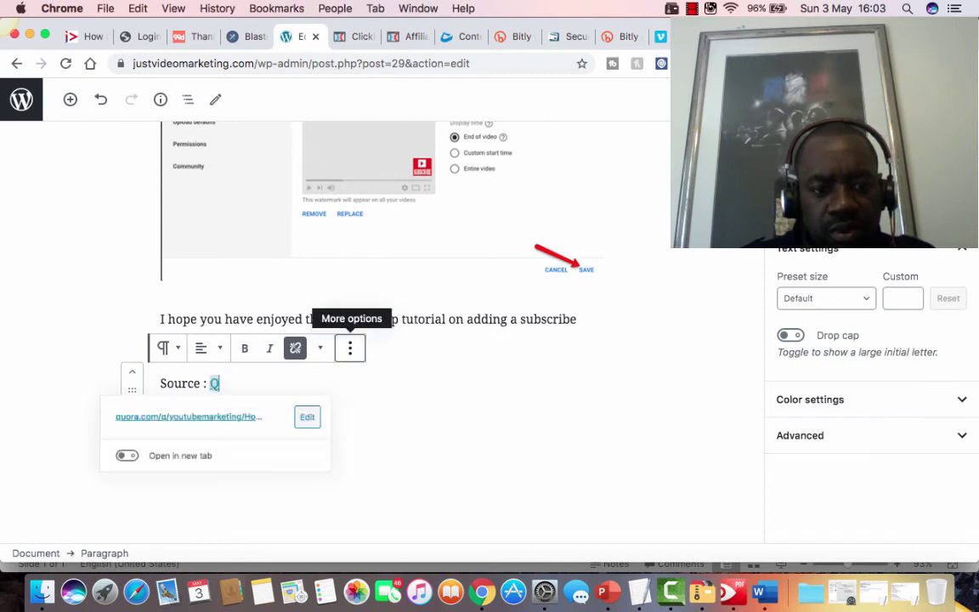
text(u)
key(BackSpace)
key(BackSpace)
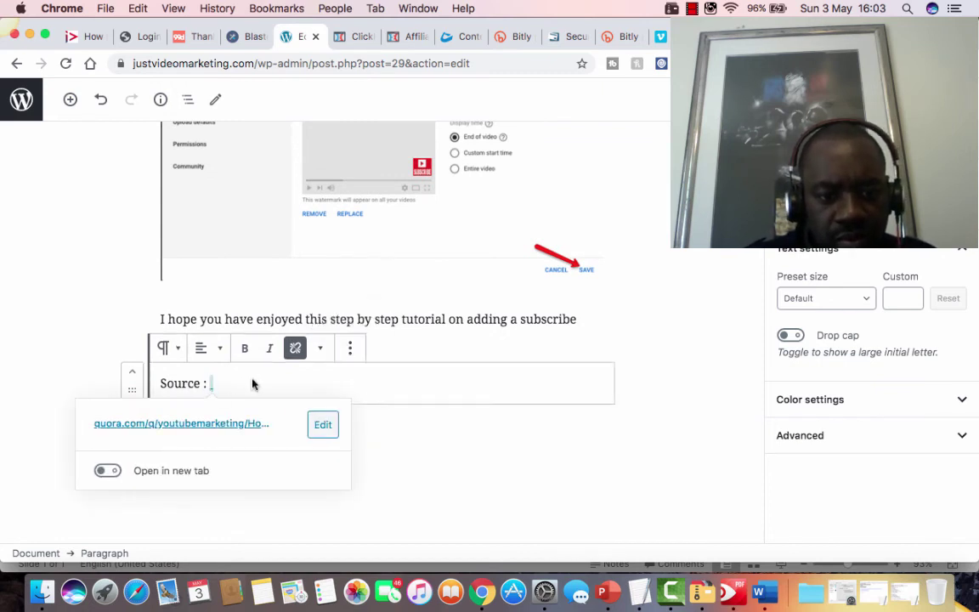
key(BackSpace)
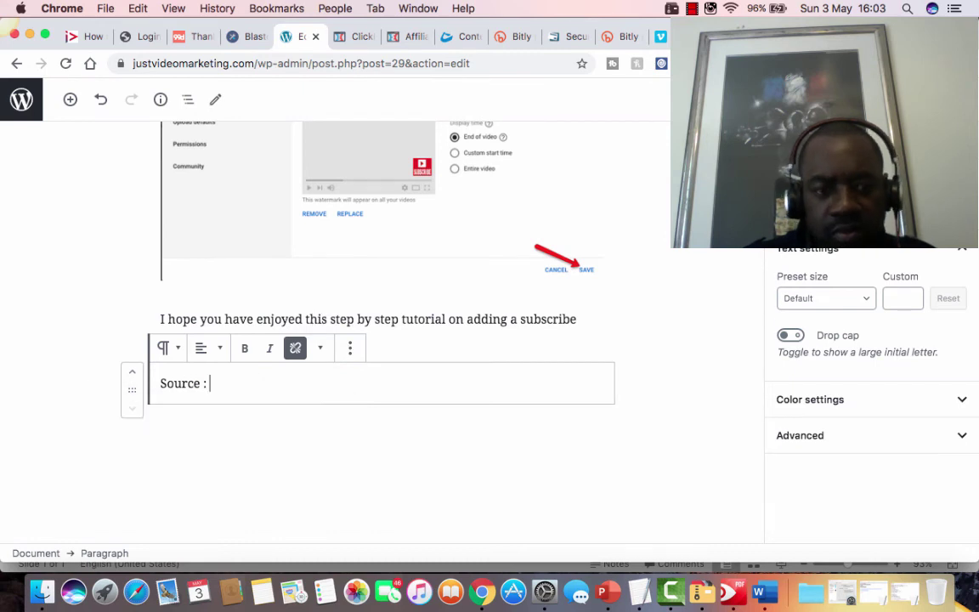
text(Q)
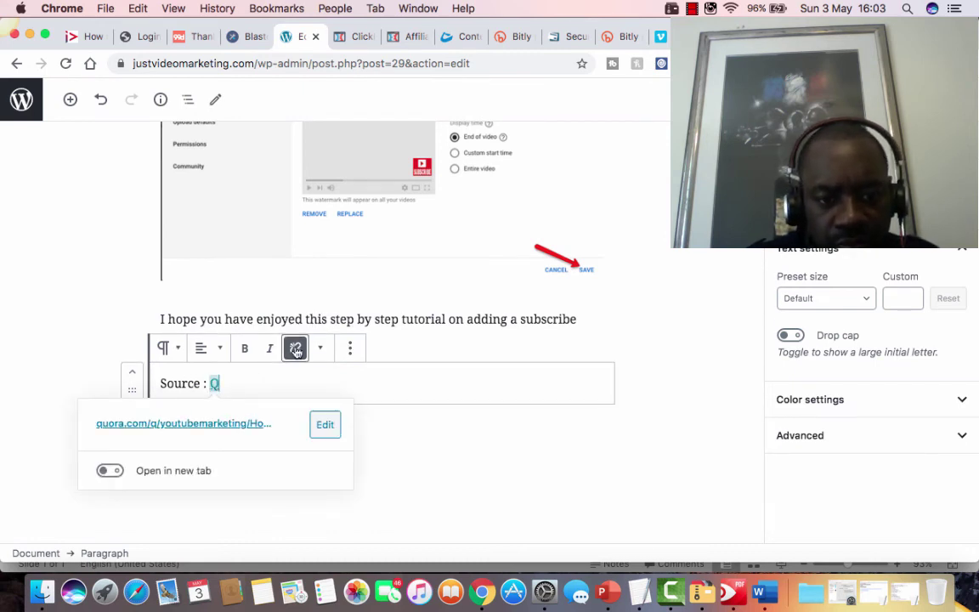
click(230, 387)
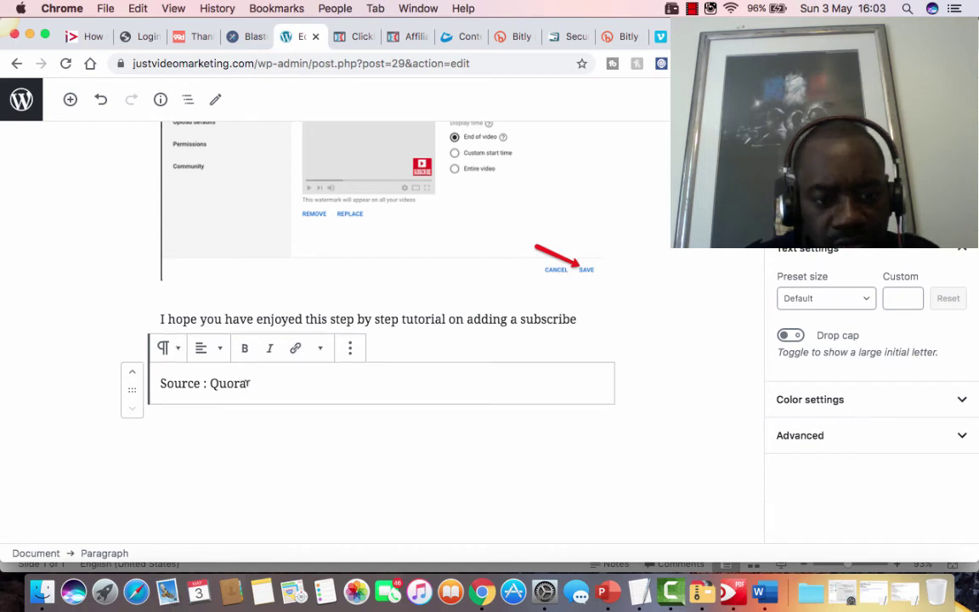
- Start a link on the word "Quora" in the source line and enter the copied Quora address
double_click(213, 384)
click(295, 350)
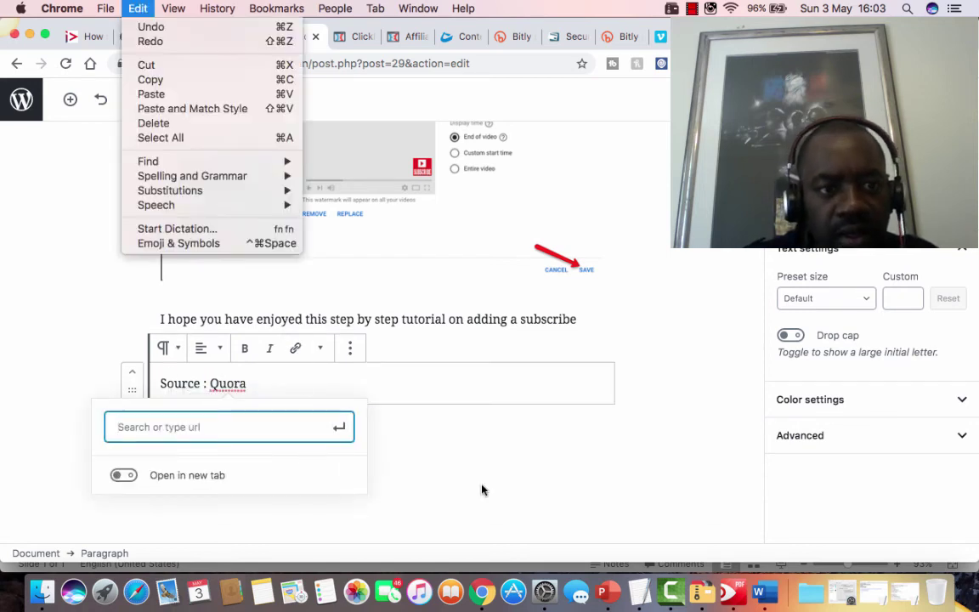
key(super+v)
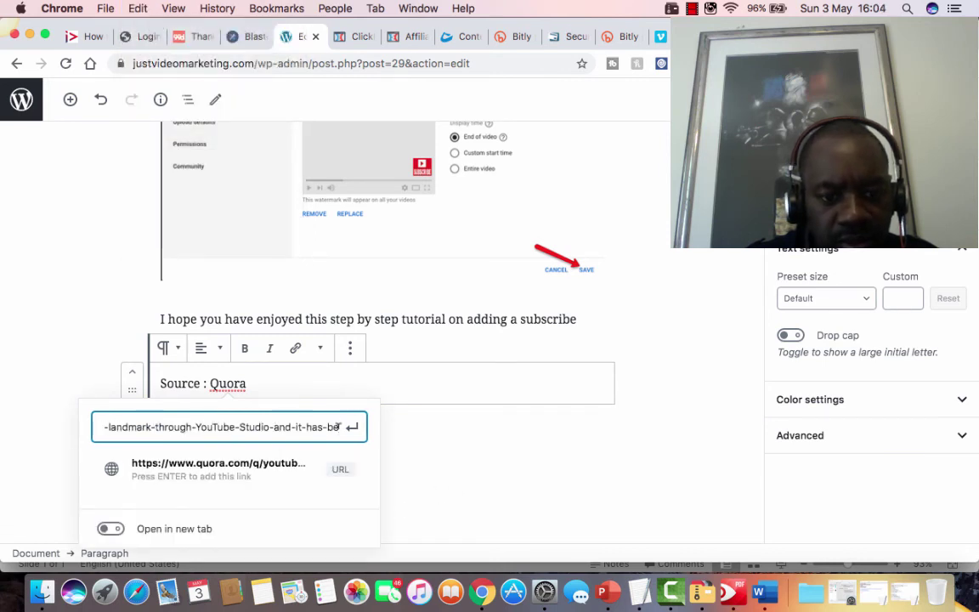
click(352, 430)
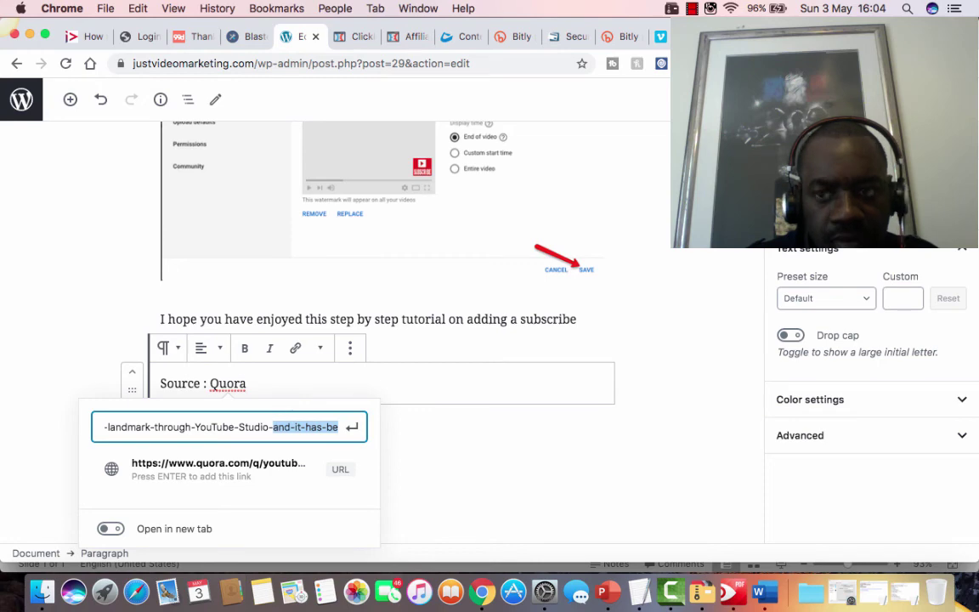
- Recopy the full address of the Quora answer and apply the link to the word "Quora" in the source line
click(736, 37)
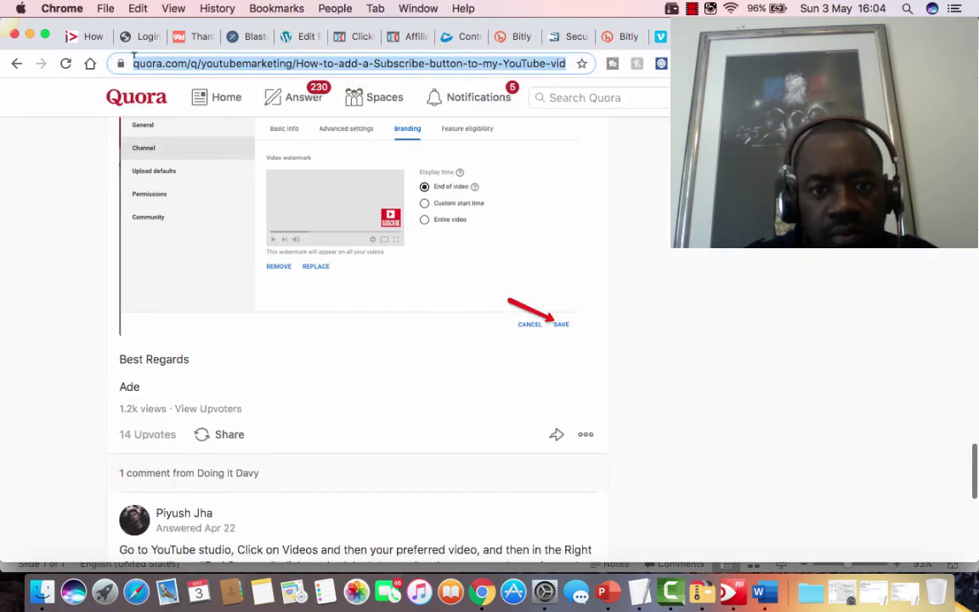
click(135, 63)
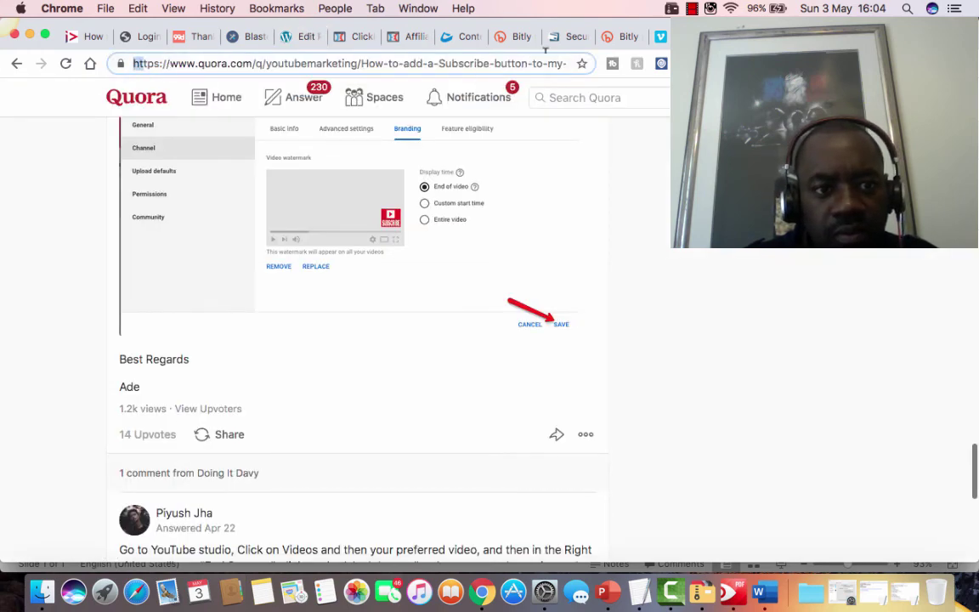
drag(122, 63, 164, 76)
click(137, 8)
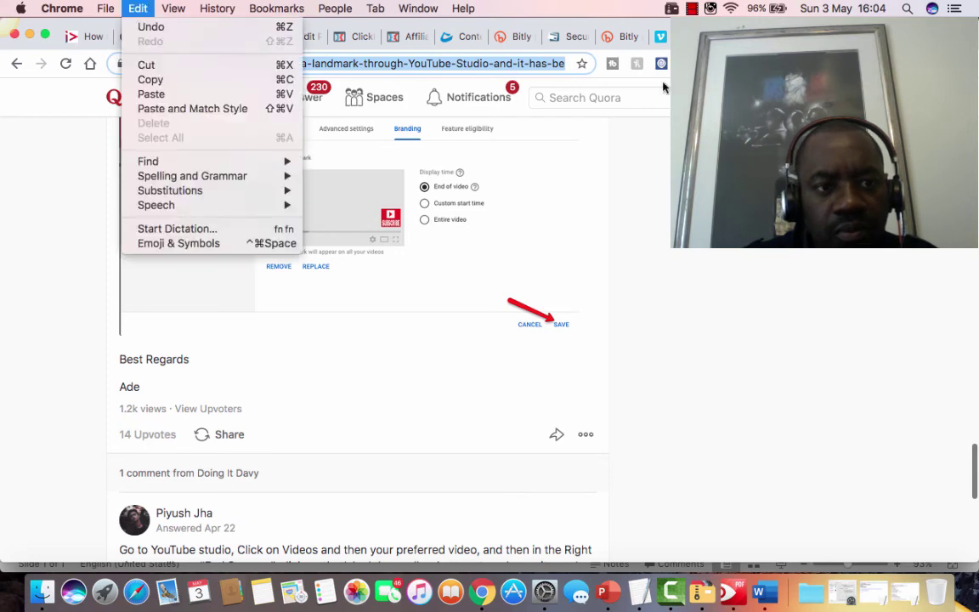
click(151, 80)
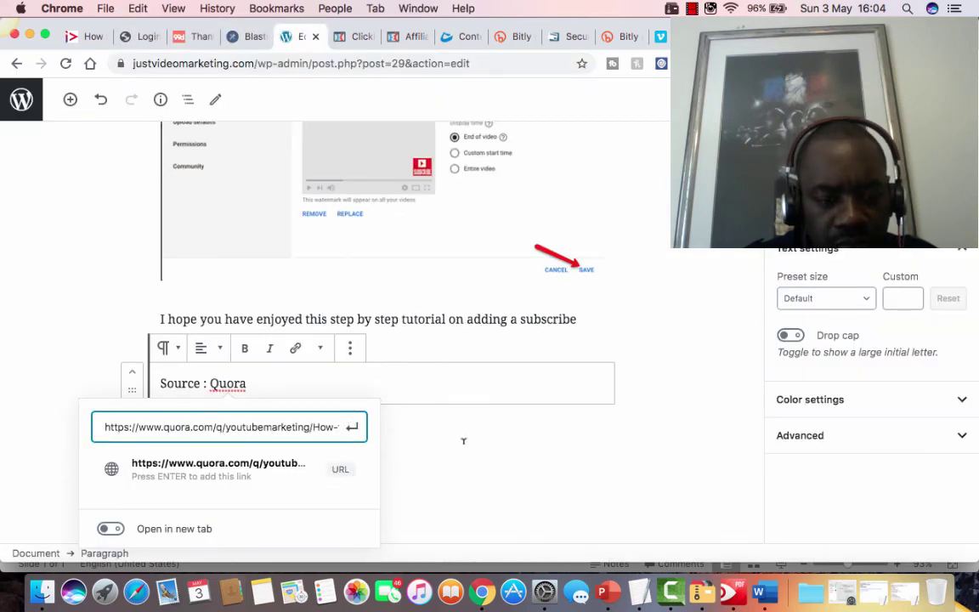
key(Tab)
key(Return)
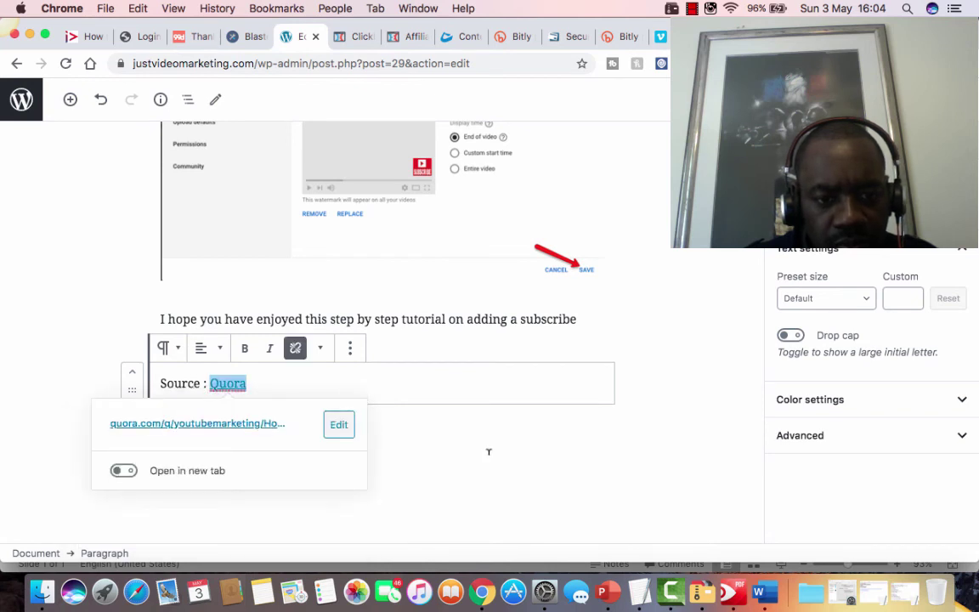
click(489, 451)
- Update the post with the new source line and view it live on the site
scroll(488, 459, up, 5)
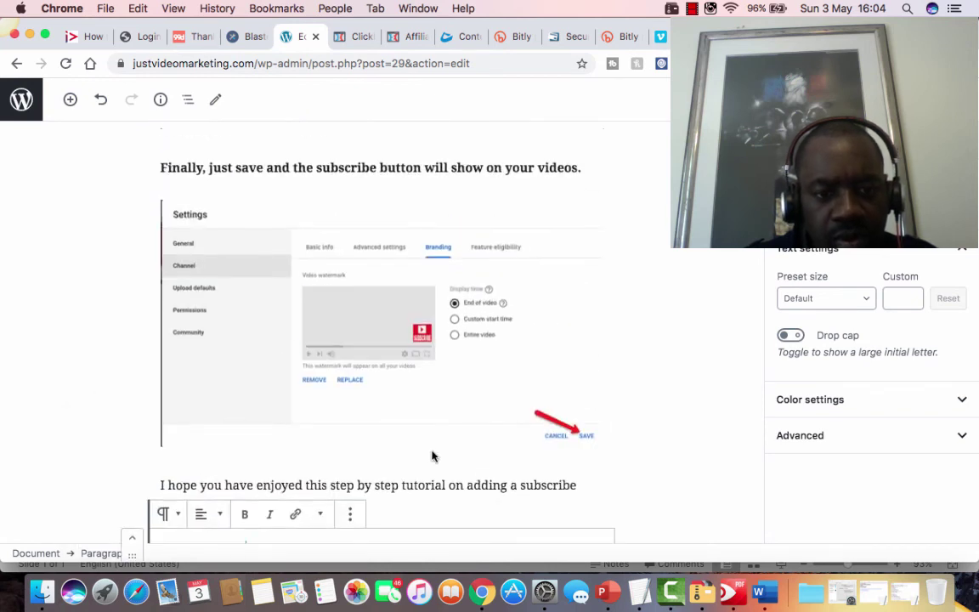
scroll(431, 456, down, 4)
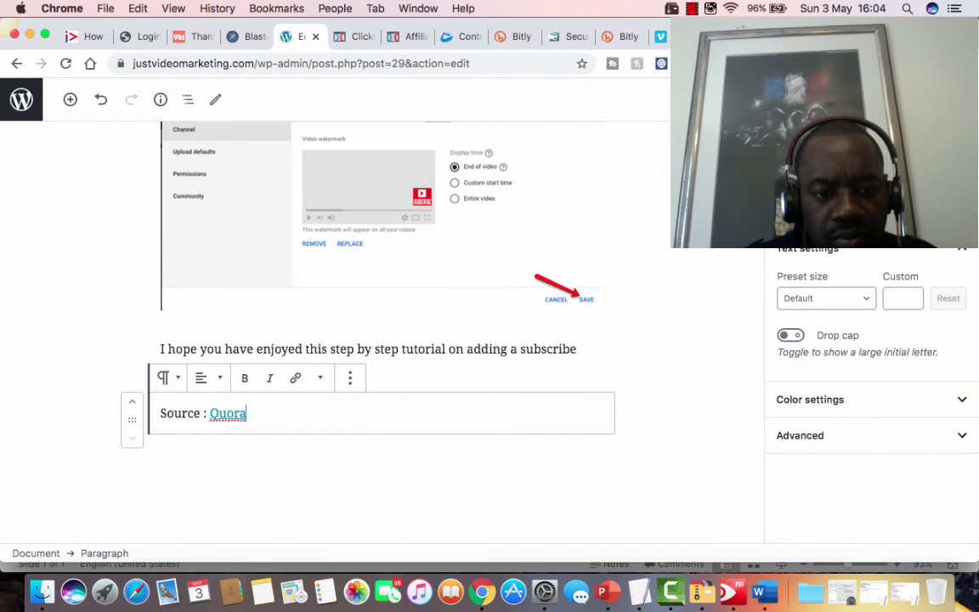
scroll(682, 290, up, 11)
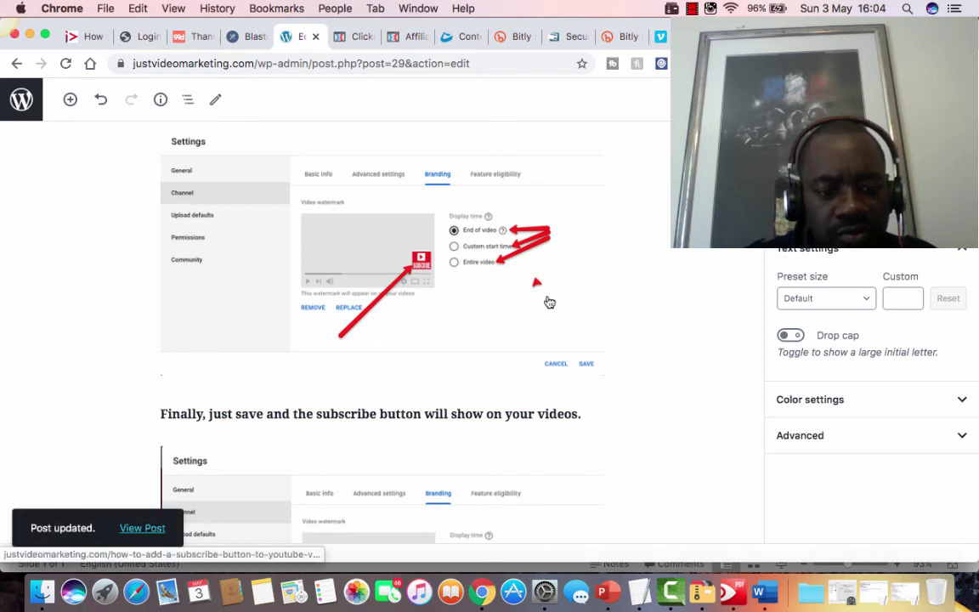
click(142, 527)
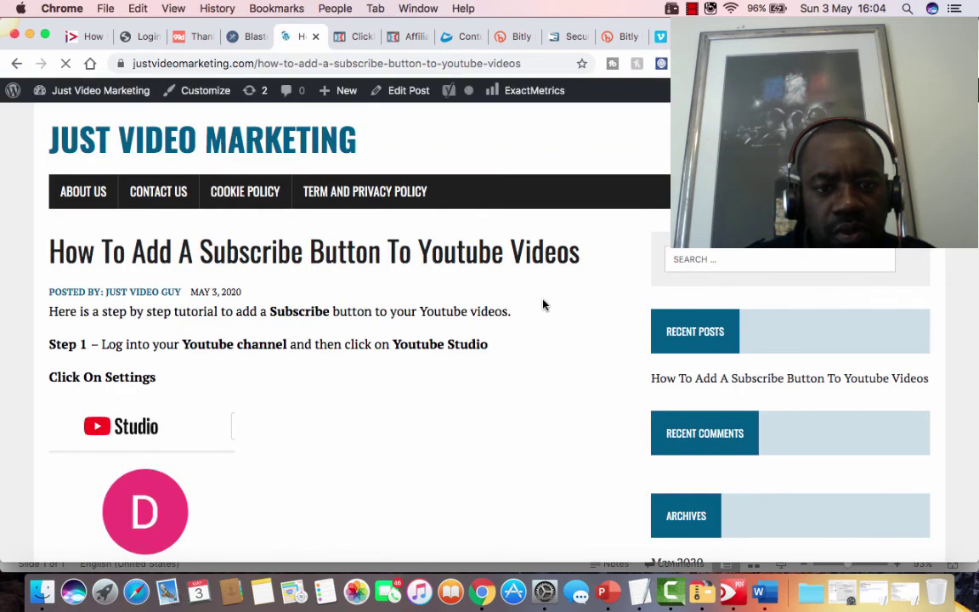
scroll(544, 305, down, 5)
scroll(22, 103, up, 5)
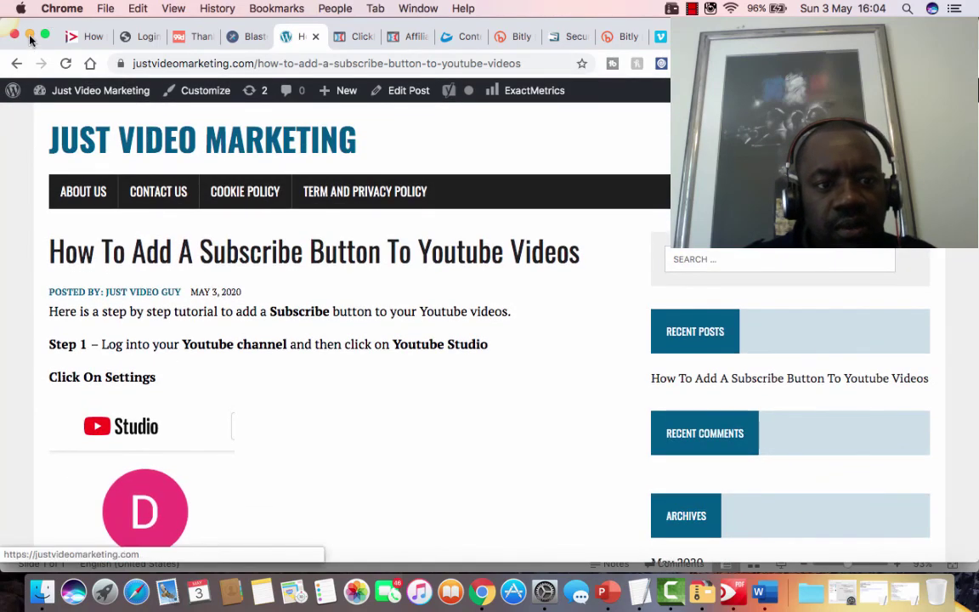
- Move the browser window aside to uncover the "Content Ideas For Blog" list on the PowerPoint slide behind it
drag(55, 28, 420, 199)
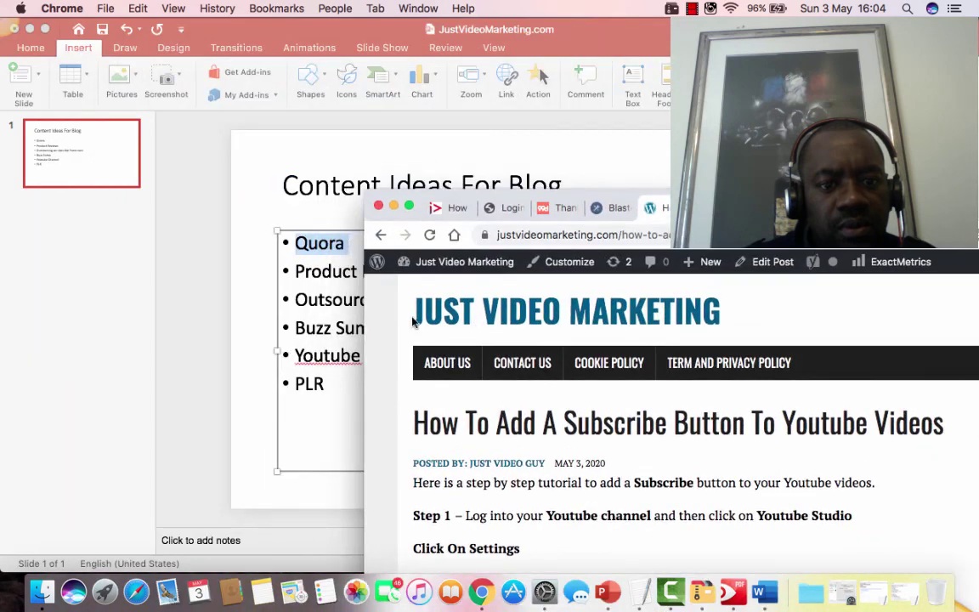
drag(414, 321, 323, 260)
drag(234, 249, 369, 252)
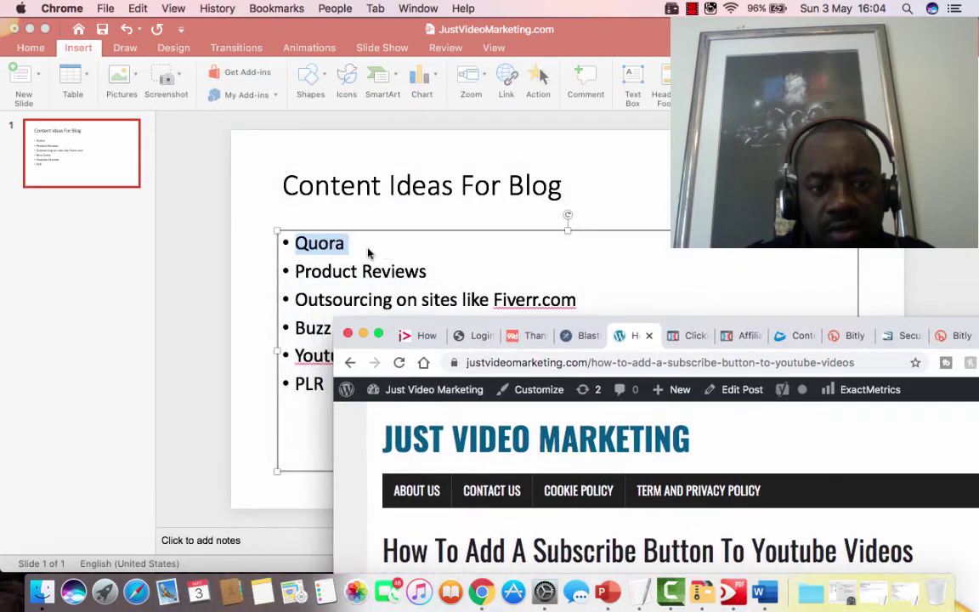